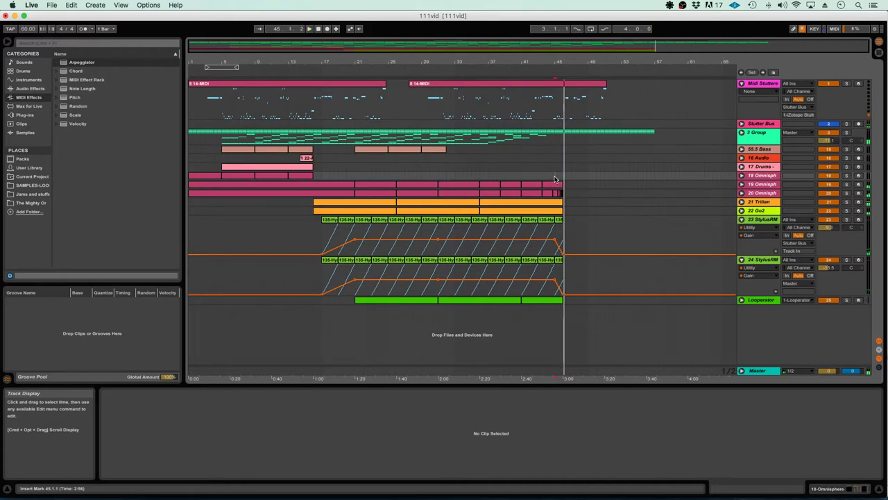
# Step: Unfold the 16 Audio track and trim the start of its 22-Audio-1 clip to 14.3.1
pyautogui.press('+')
pyautogui.hscroll(-5, 555, 179)
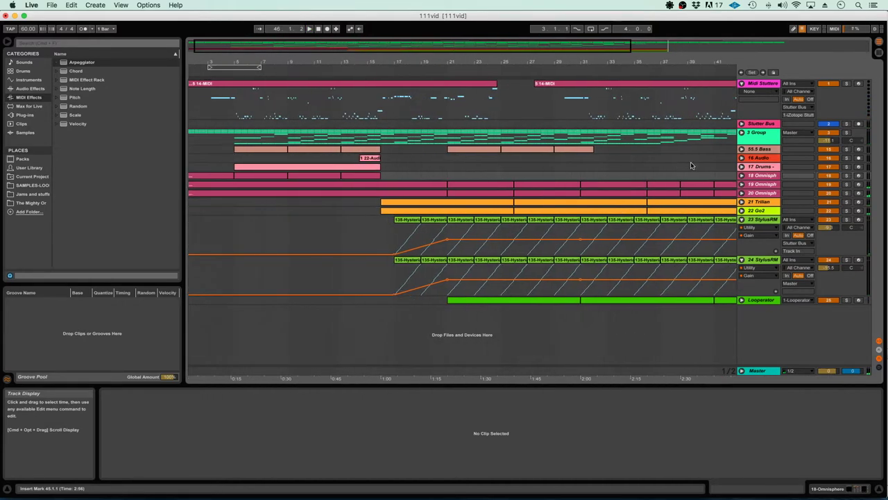
pyautogui.click(742, 158)
pyautogui.click(377, 159)
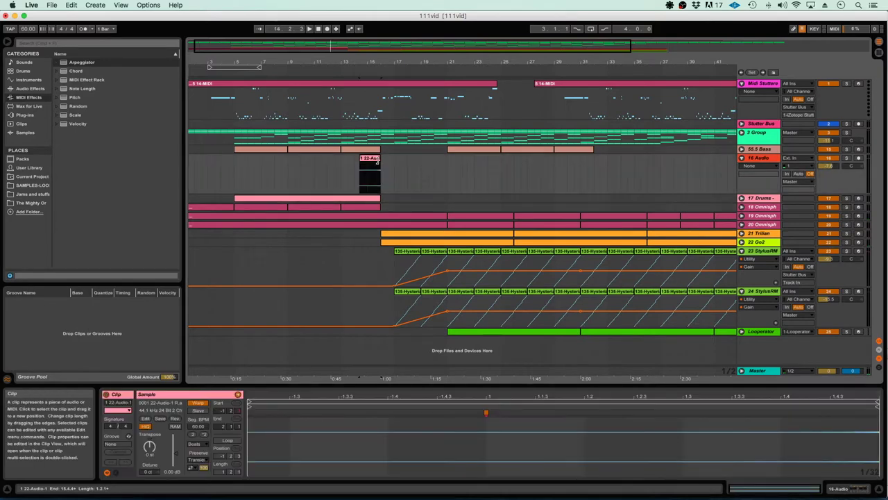
pyautogui.press('+')
pyautogui.press('+')
pyautogui.hscroll(-4, 379, 161)
pyautogui.click(273, 168)
pyautogui.moveTo(282, 159); pyautogui.dragTo(287, 160)
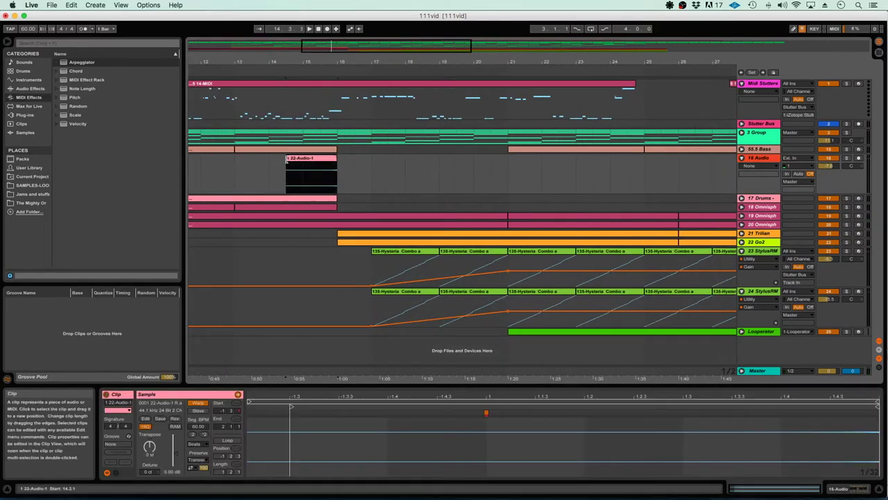
# Step: Copy the trimmed 22-Audio-1 clip to 44.3.1 on the same track and play the passage from there
pyautogui.press('-')
pyautogui.press('-')
pyautogui.click(343, 161)
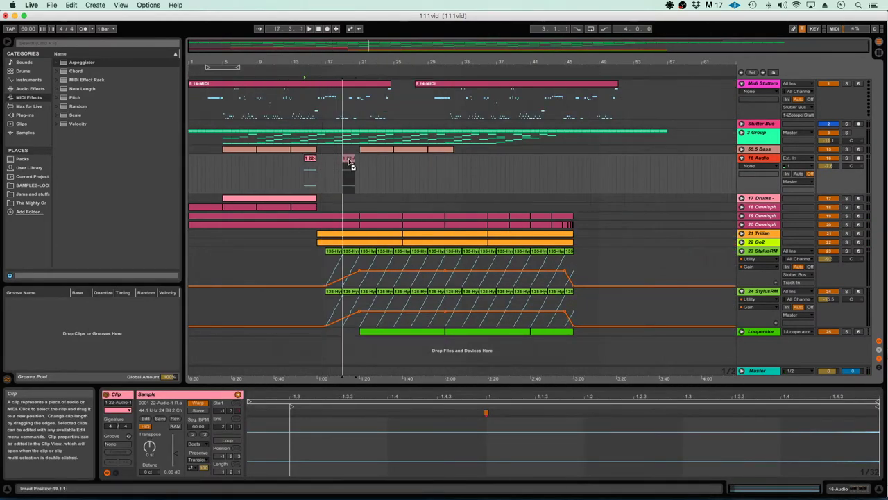
pyautogui.moveTo(351, 162); pyautogui.dragTo(568, 162)
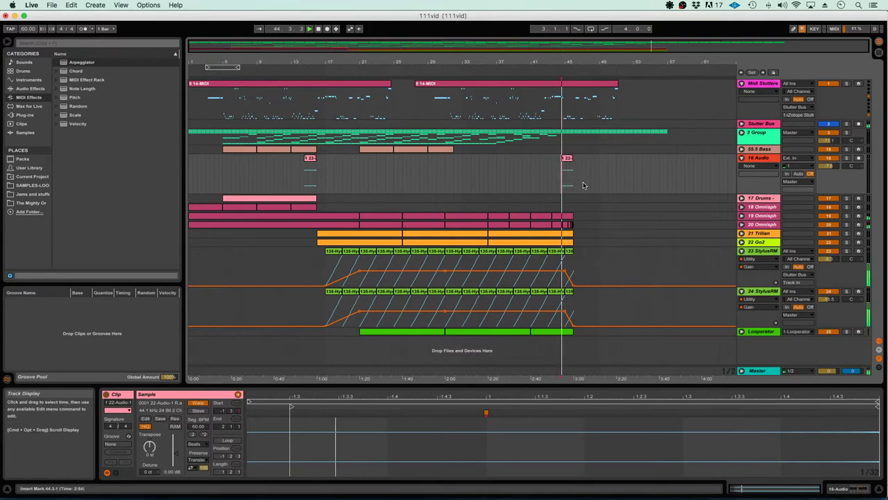
pyautogui.press('+')
pyautogui.press('+')
pyautogui.press('+')
pyautogui.press('+')
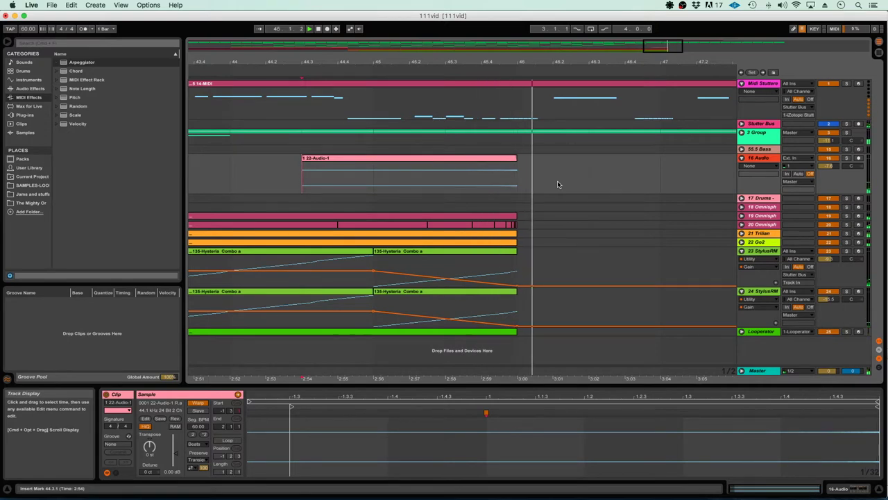
# Step: Rename the 16 Audio track as Rise RevCym
pyautogui.press('-')
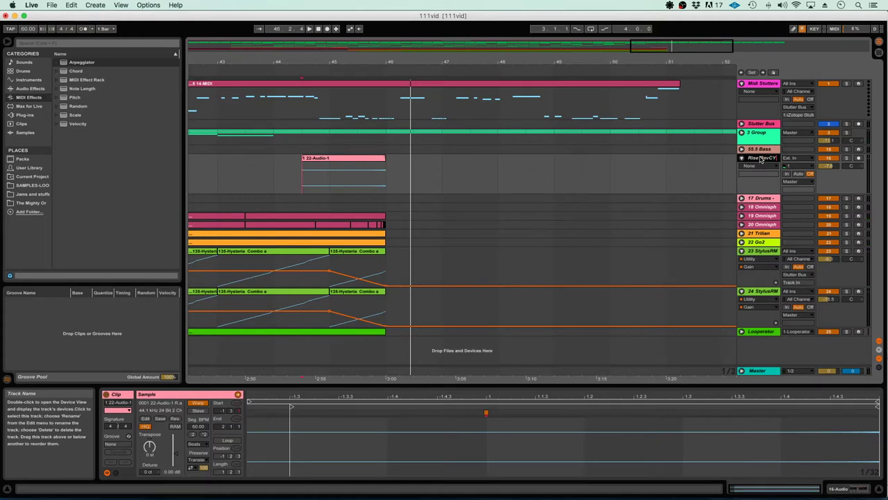
pyautogui.click(761, 159)
pyautogui.press('-')
pyautogui.press('-')
pyautogui.press('-')
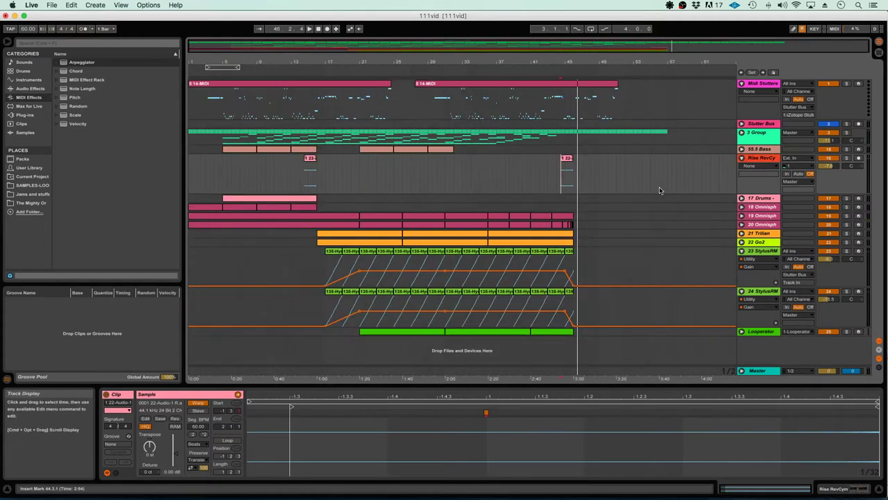
# Step: Unfold and enlarge the 18 Omnisphere track, and rename it Monkoder
pyautogui.click(742, 206)
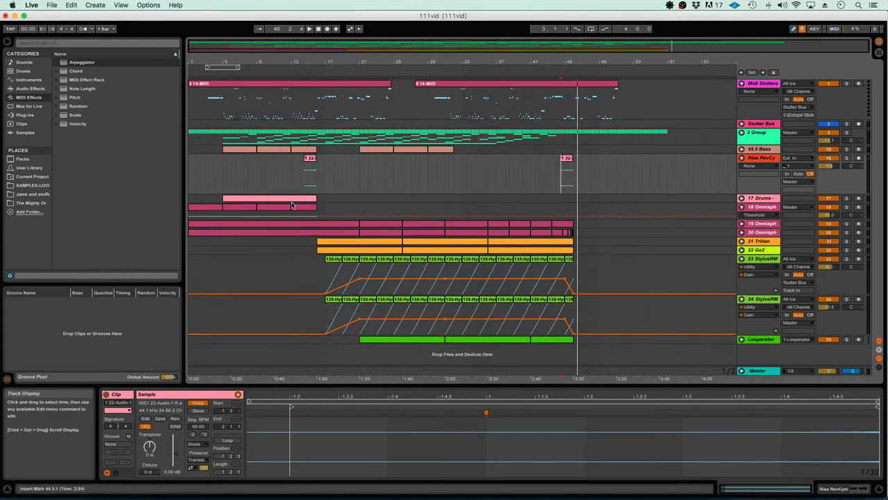
pyautogui.moveTo(762, 220); pyautogui.dragTo(761, 239)
pyautogui.click(763, 207)
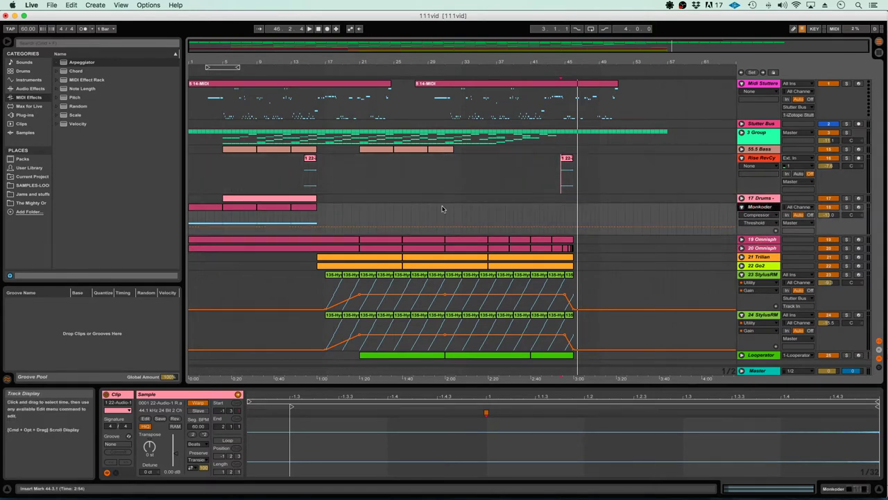
# Step: Duplicate Monkoder's first three four-bar clips three times so they fill the track up to bar 49
pyautogui.click(283, 210)
pyautogui.click(279, 211)
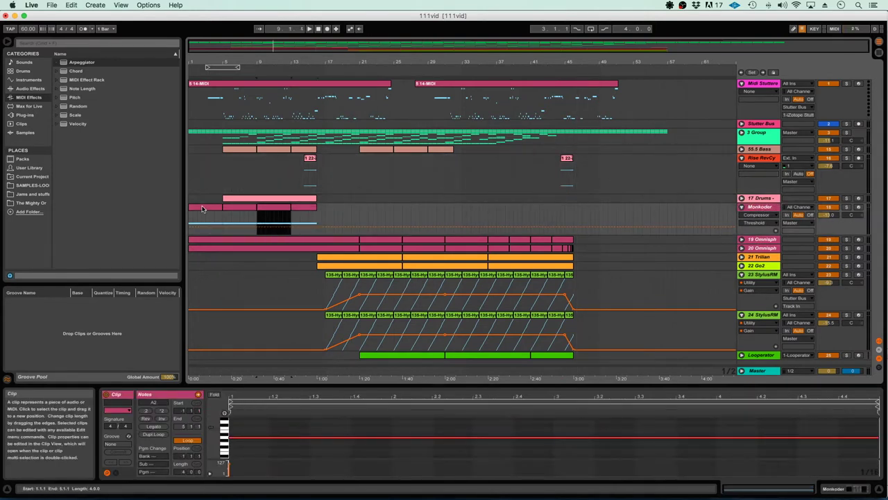
pyautogui.keyDown('shift'); pyautogui.click(202, 209); pyautogui.keyUp('shift')
pyautogui.press('super+d')
pyautogui.press('super+d')
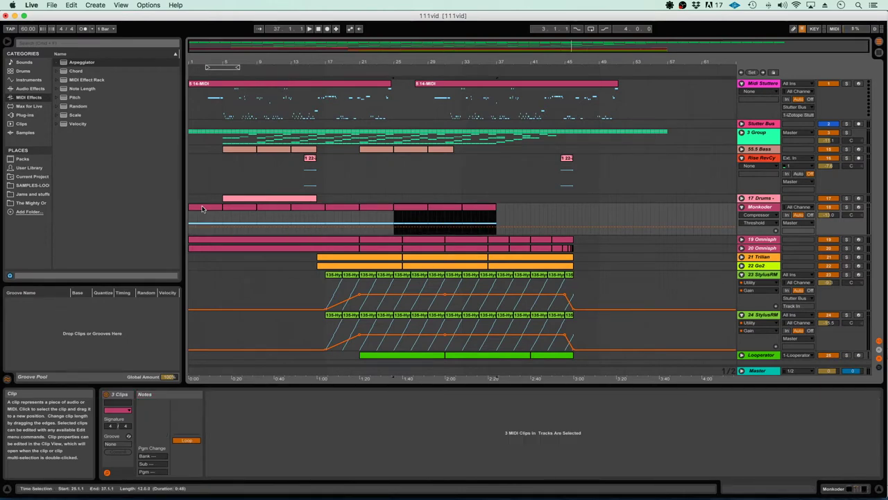
pyautogui.press('Right')
# Step: Delete the Monkoder clip between bars 45 and 49
pyautogui.click(575, 210)
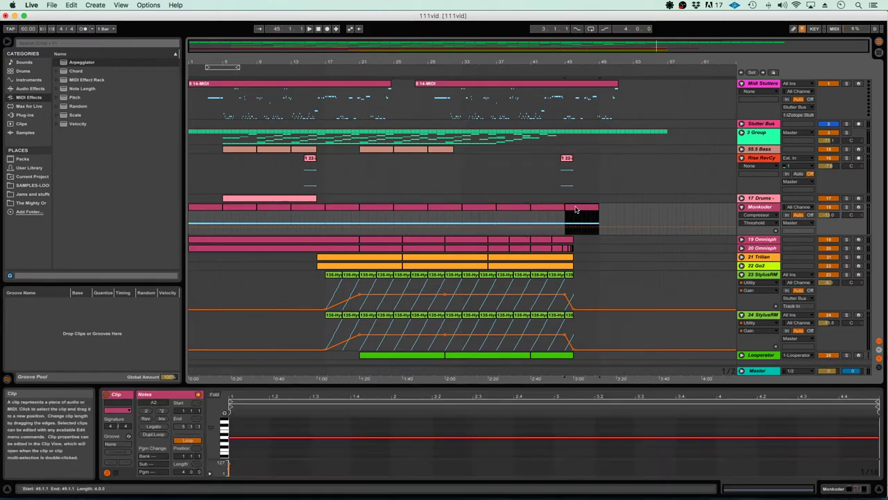
pyautogui.press('Delete')
pyautogui.scroll(3, 584, 213)
pyautogui.hscroll(-4, 585, 212)
pyautogui.scroll(-4, 575, 214)
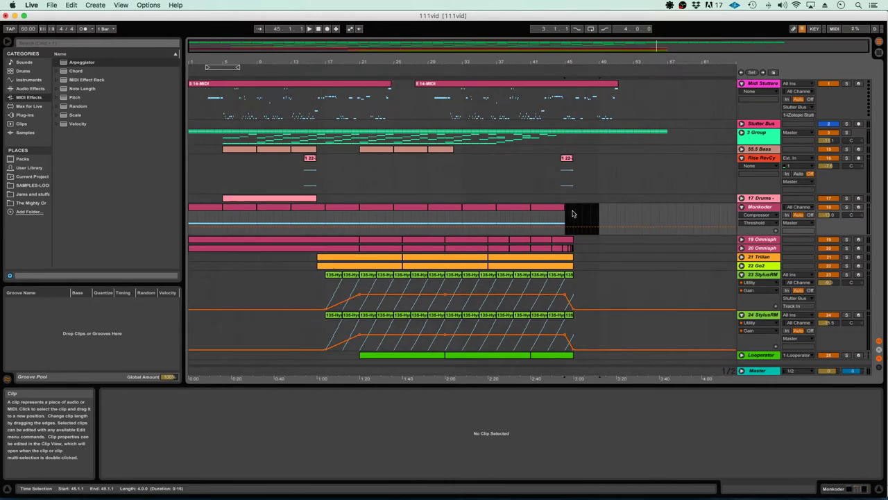
# Step: Play the arrangement from around bar 13 and add a Utility effect after the Compressor on the Monkoder track
pyautogui.click(293, 217)
pyautogui.press('space')
pyautogui.click(318, 220)
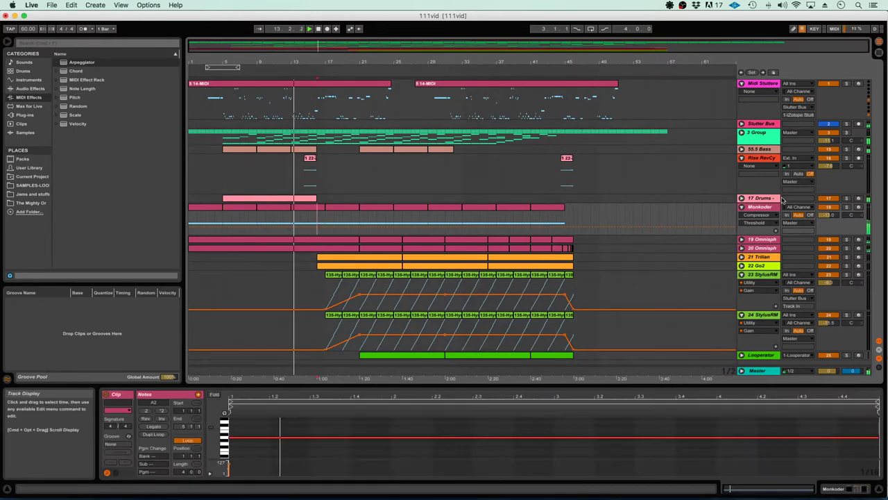
pyautogui.doubleClick(755, 208)
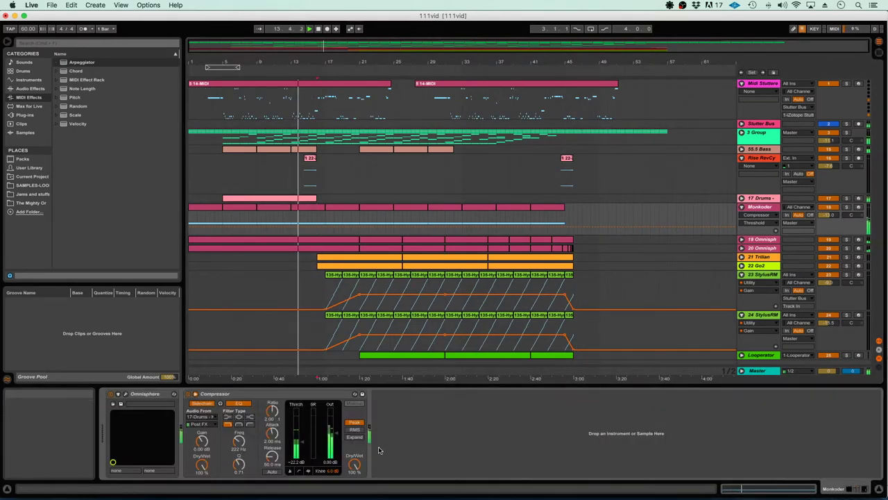
pyautogui.click(28, 88)
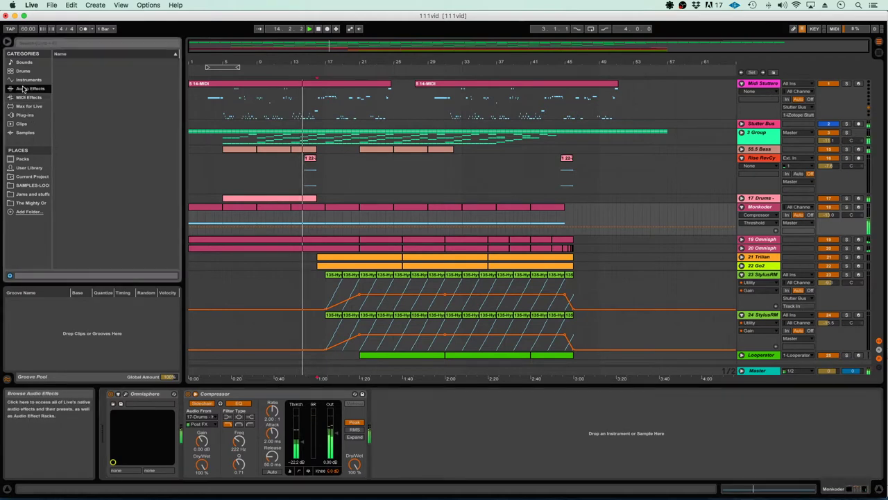
pyautogui.click(78, 254)
pyautogui.click(75, 247)
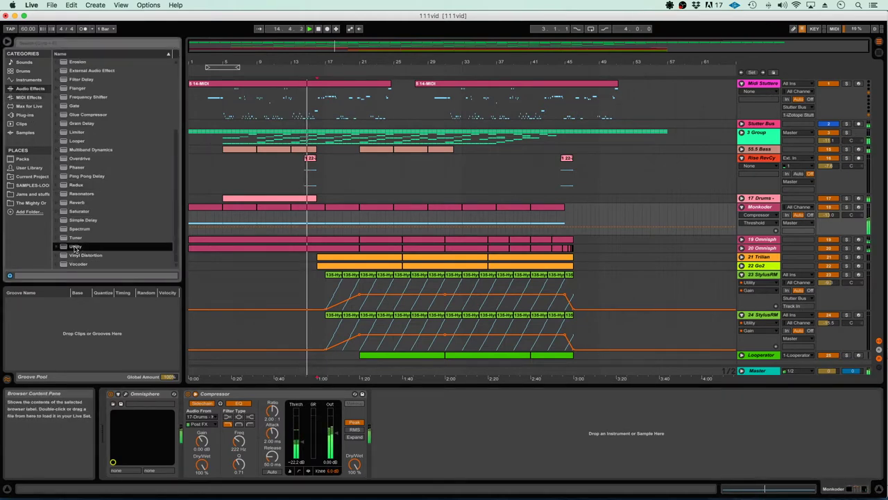
pyautogui.moveTo(407, 433); pyautogui.dragTo(407, 433)
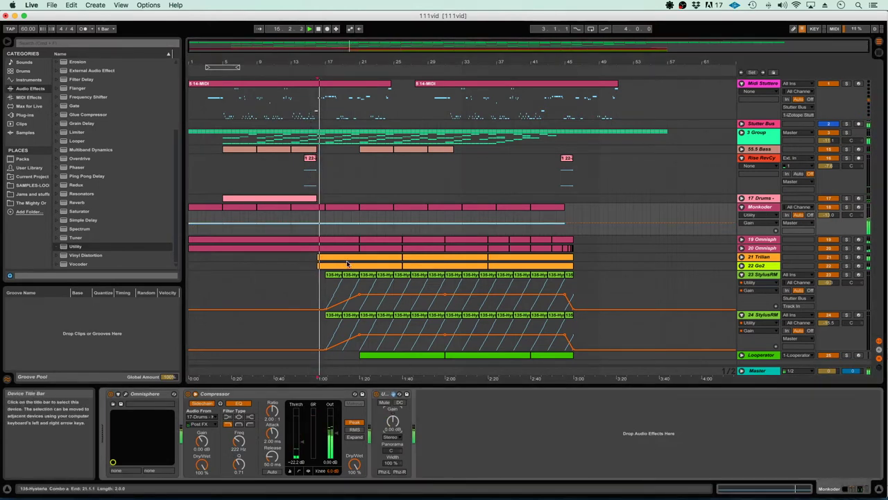
# Step: Lower Monkoder's Utility Gain automation to -5 dB from bar 16 to bar 45 and keep that level beyond it
pyautogui.moveTo(318, 217); pyautogui.dragTo(567, 231)
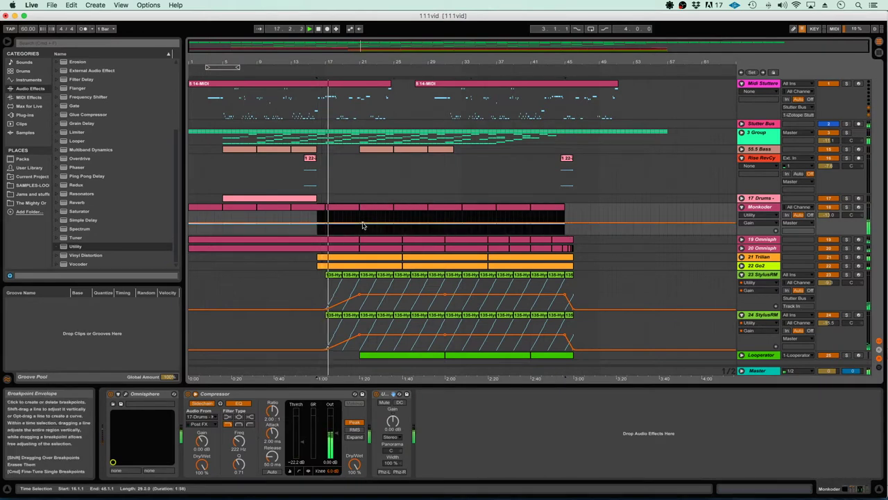
pyautogui.moveTo(363, 223); pyautogui.dragTo(363, 226)
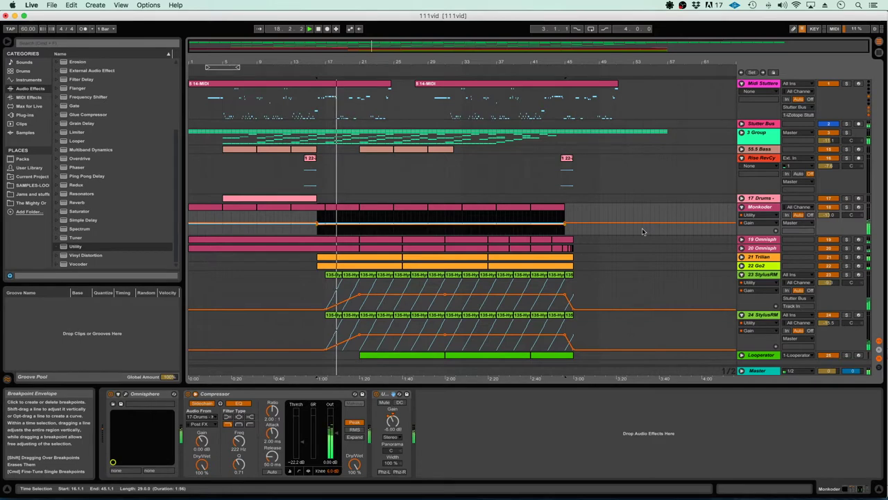
pyautogui.click(566, 224)
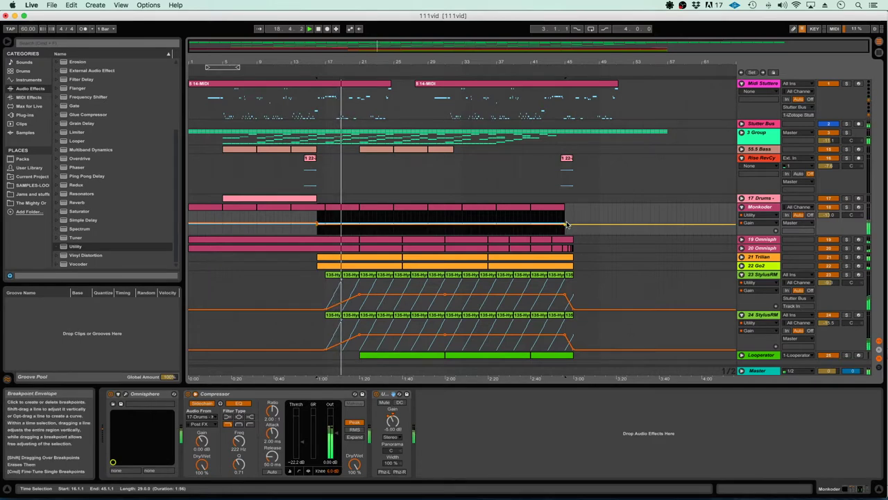
# Step: Ramp Monkoder's Gain automation from 0 dB at bar 13 to -5 dB at bar 16, and play from bar 13
pyautogui.press('+')
pyautogui.press('+')
pyautogui.press('+')
pyautogui.click(355, 236)
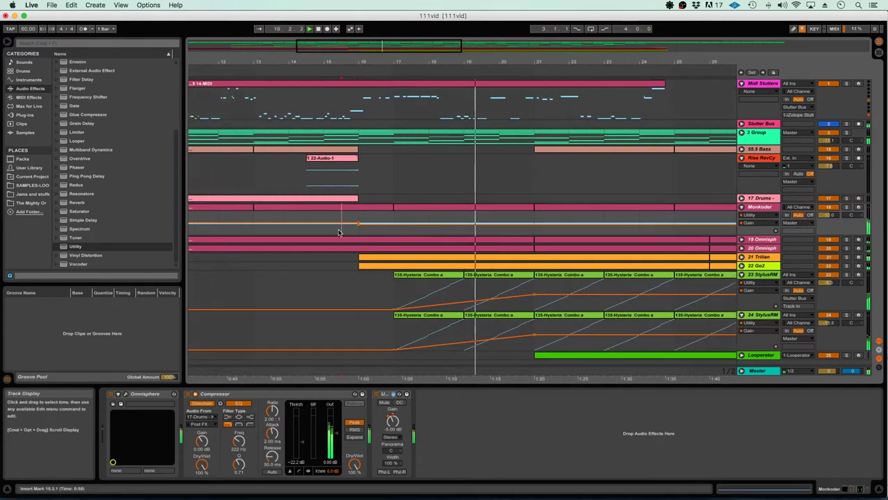
pyautogui.moveTo(254, 229); pyautogui.dragTo(354, 231)
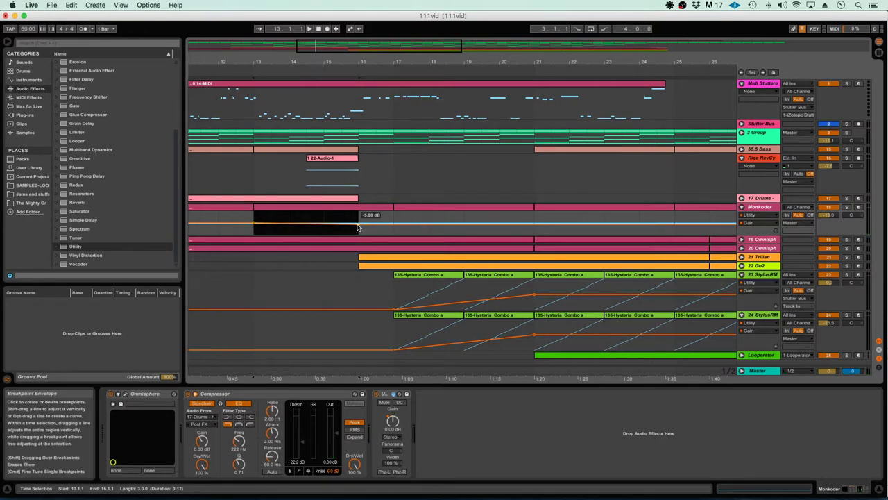
pyautogui.click(255, 229)
pyautogui.press('space')
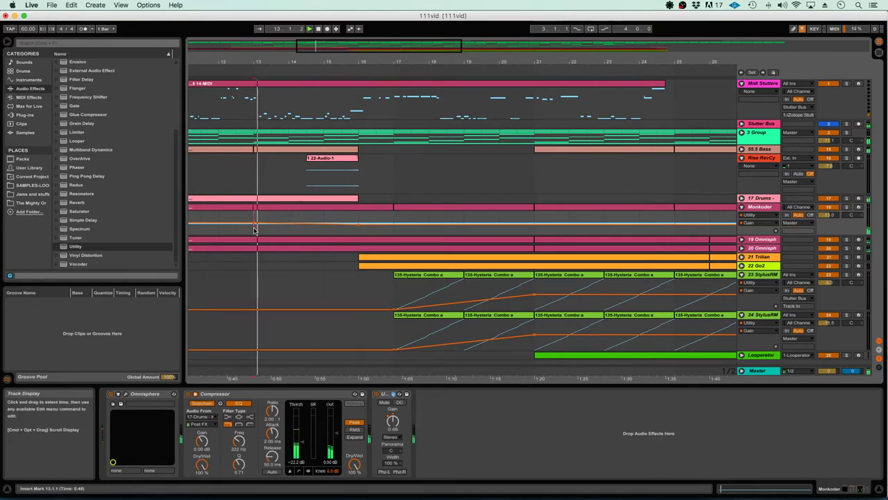
# Step: Fade Monkoder's Gain automation from -5 dB at bar 41 down to the minimum at bar 45 with a curved slope
pyautogui.press('-')
pyautogui.press('-')
pyautogui.press('-')
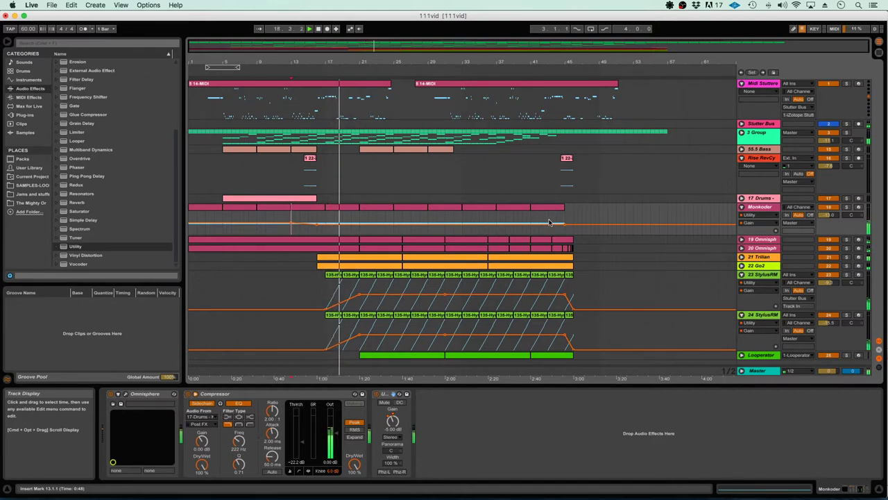
pyautogui.press('+')
pyautogui.press('+')
pyautogui.press('+')
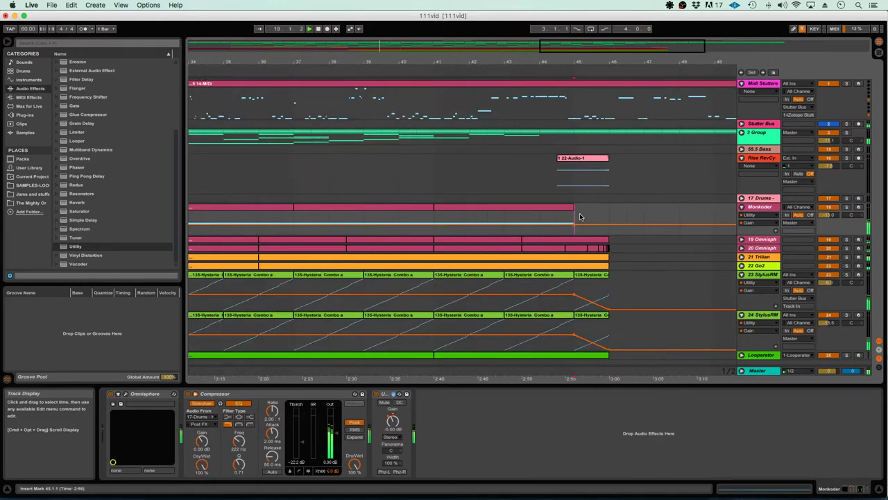
pyautogui.click(449, 211)
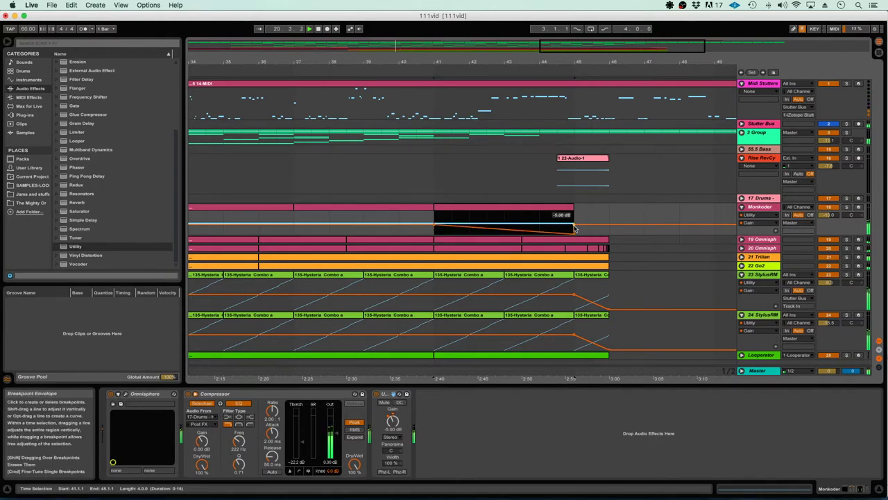
pyautogui.click(574, 228)
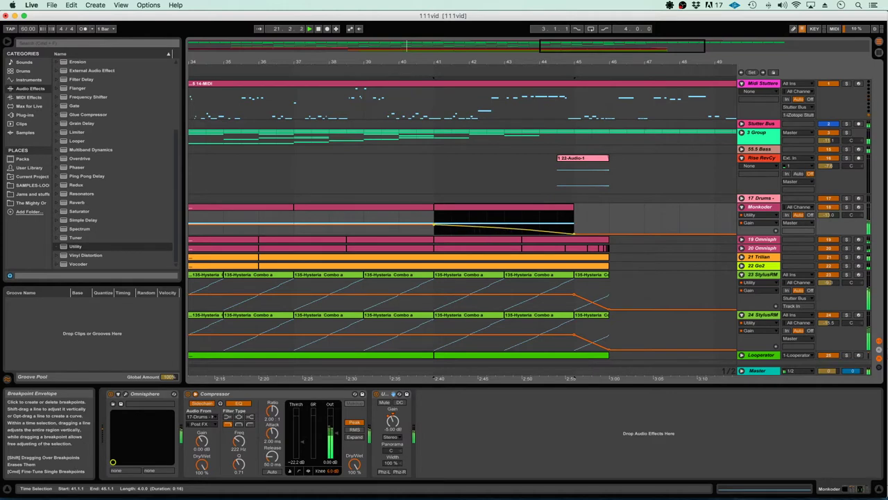
pyautogui.press('-')
pyautogui.press('-')
pyautogui.press('-')
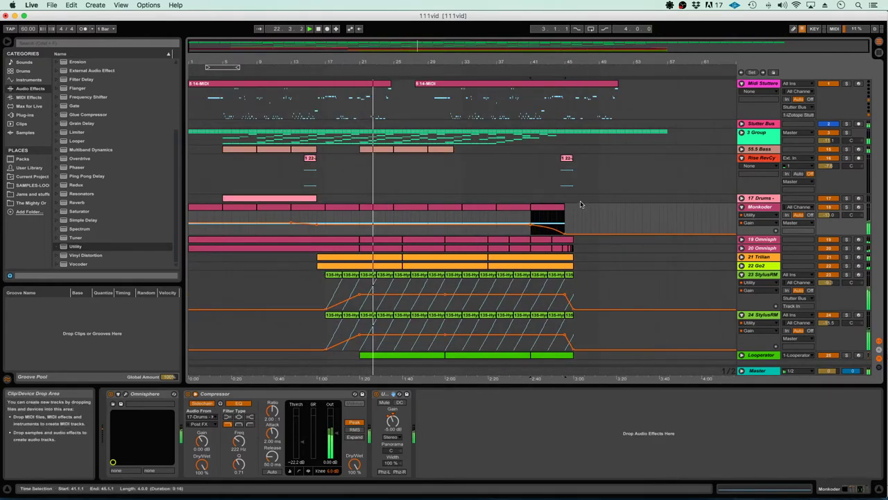
# Step: Unfold the 17 Drums track and copy its kick clip so the copy runs from bar 21 to bar 31
pyautogui.click(741, 198)
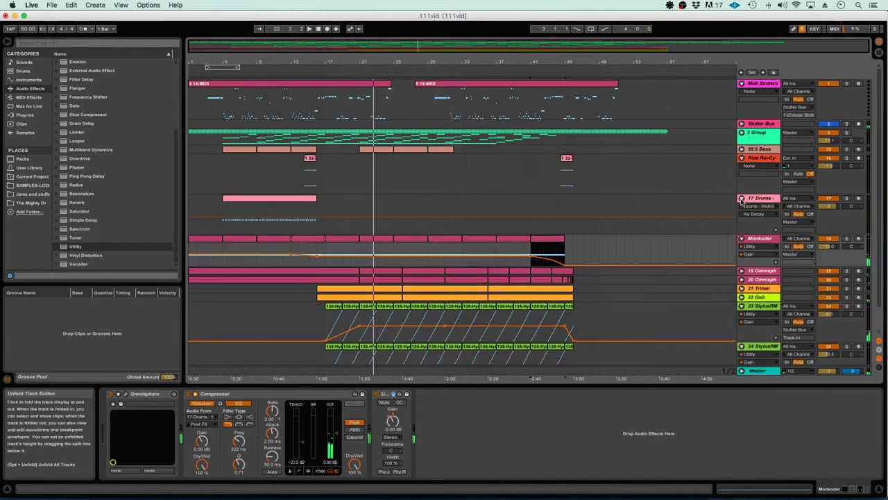
pyautogui.click(274, 206)
pyautogui.moveTo(258, 201); pyautogui.dragTo(409, 200)
pyautogui.scroll(3, 466, 201)
# Step: Split the copied drum clip at bar 29 and duplicate the resulting two-bar piece at bar 31
pyautogui.click(368, 211)
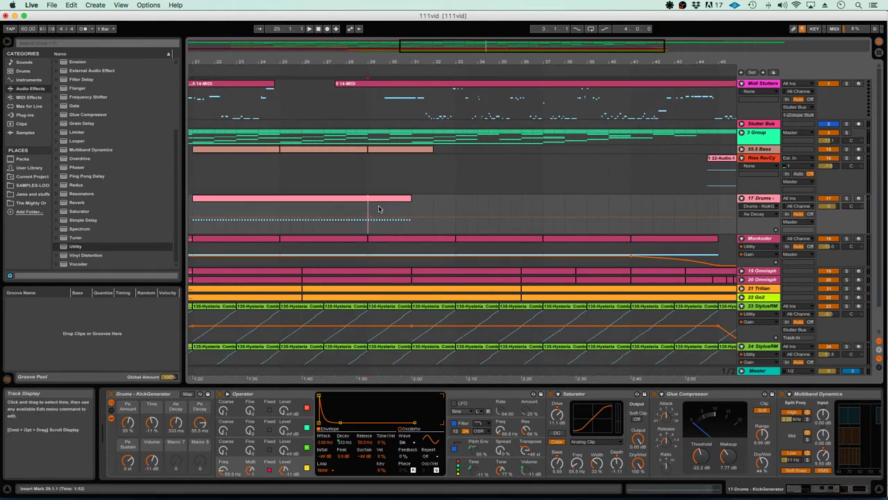
pyautogui.press('super+e')
pyautogui.click(400, 199)
pyautogui.press('super+d')
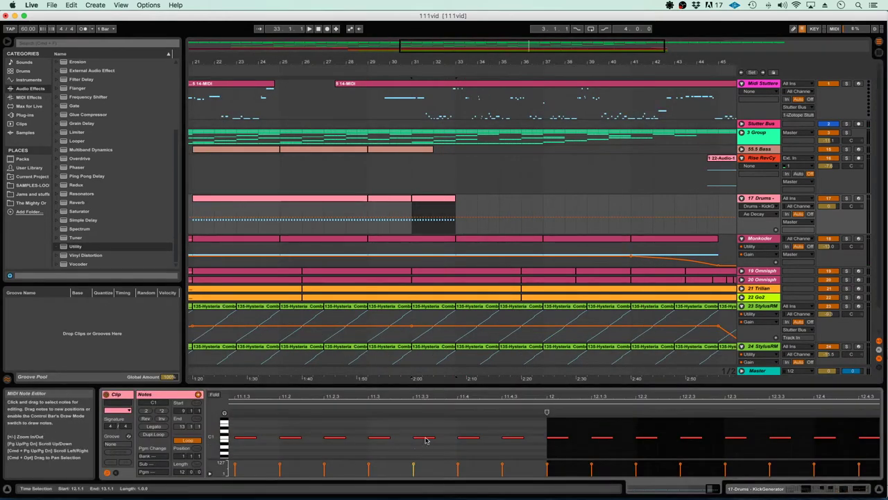
# Step: Move the loop start of the kick clip at bar 31 to bar 9, crop the clip, and stretch its notes to double length
pyautogui.click(426, 429)
pyautogui.press('-')
pyautogui.press('-')
pyautogui.press('-')
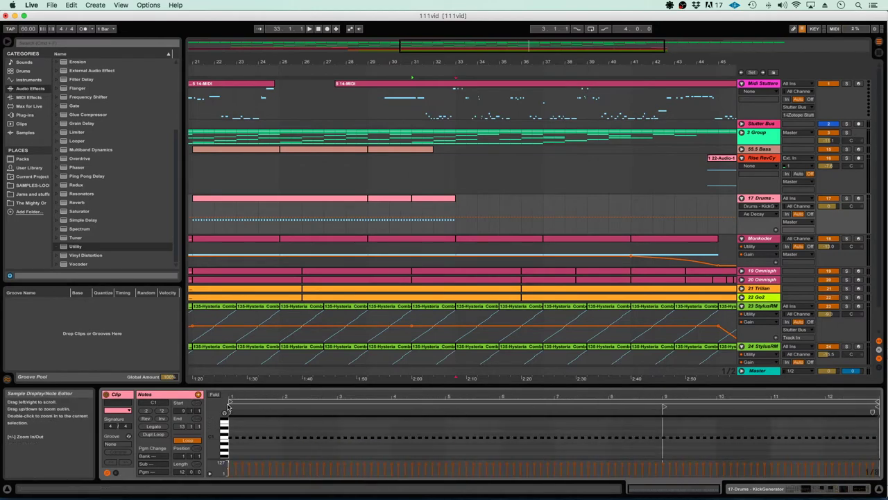
pyautogui.moveTo(233, 412); pyautogui.dragTo(667, 413)
pyautogui.rightClick(684, 419)
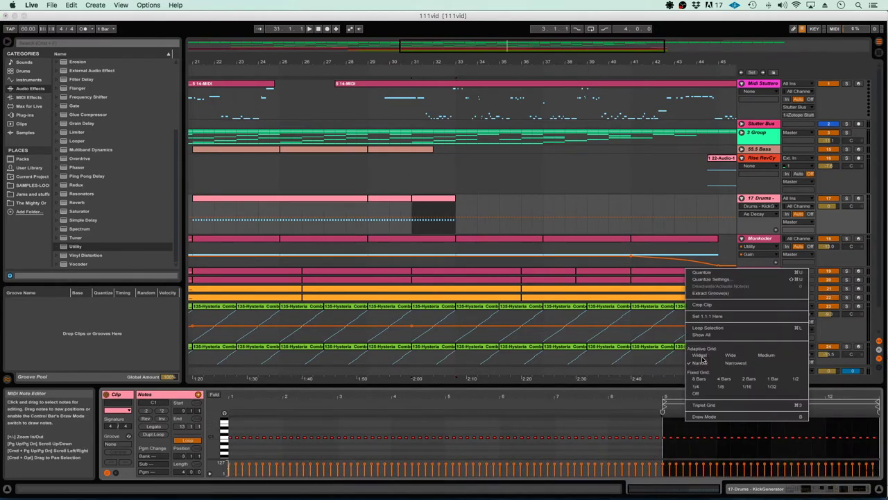
pyautogui.click(707, 305)
pyautogui.click(161, 411)
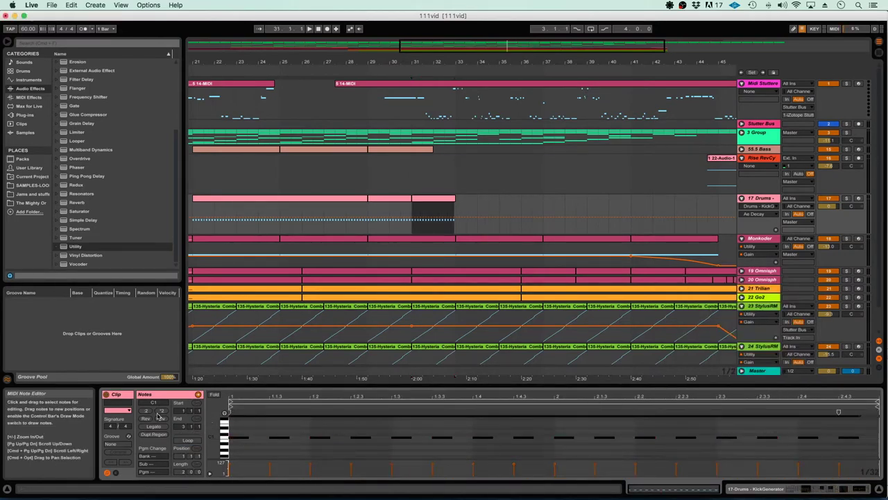
# Step: Extend the stretched kick clip to bar 35, duplicate it at bar 35, and stretch the copy's notes to double length
pyautogui.moveTo(455, 201); pyautogui.dragTo(499, 200)
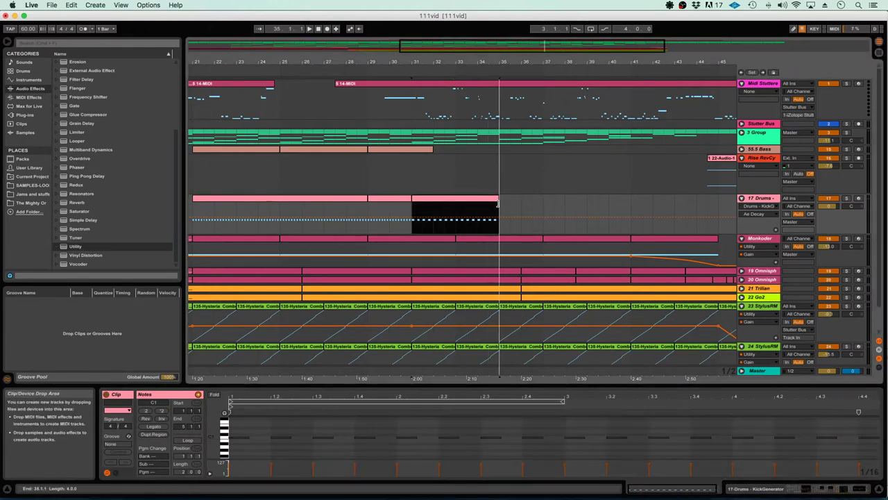
pyautogui.press('super+d')
pyautogui.click(236, 424)
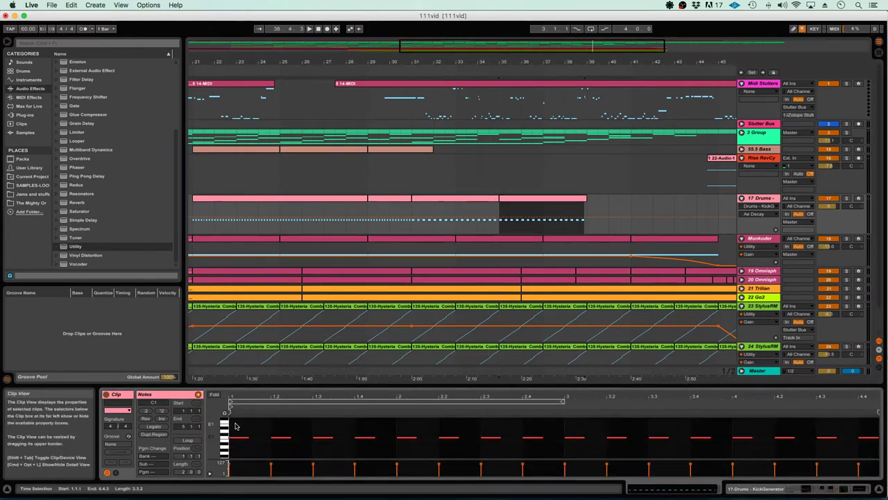
pyautogui.click(162, 410)
# Step: Duplicate the kick clip from bar 35 at bar 39 and stretch all its notes to double length
pyautogui.click(544, 200)
pyautogui.press('super+d')
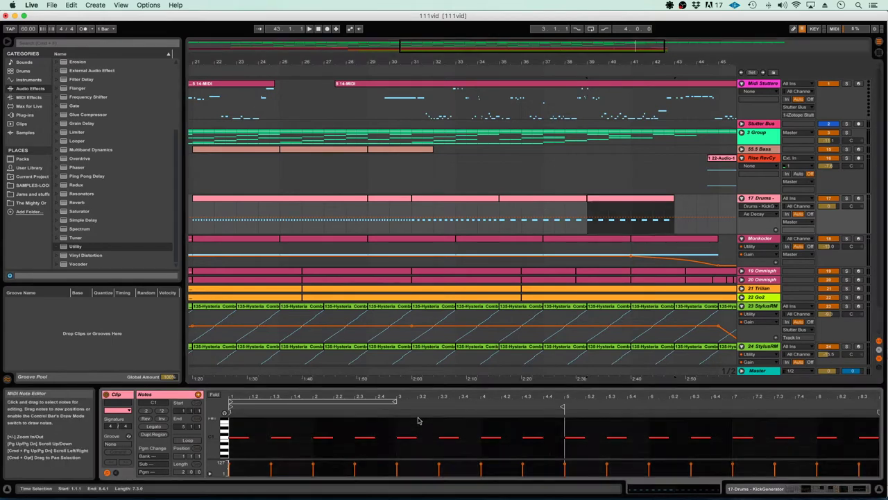
pyautogui.hscroll(5, 674, 125)
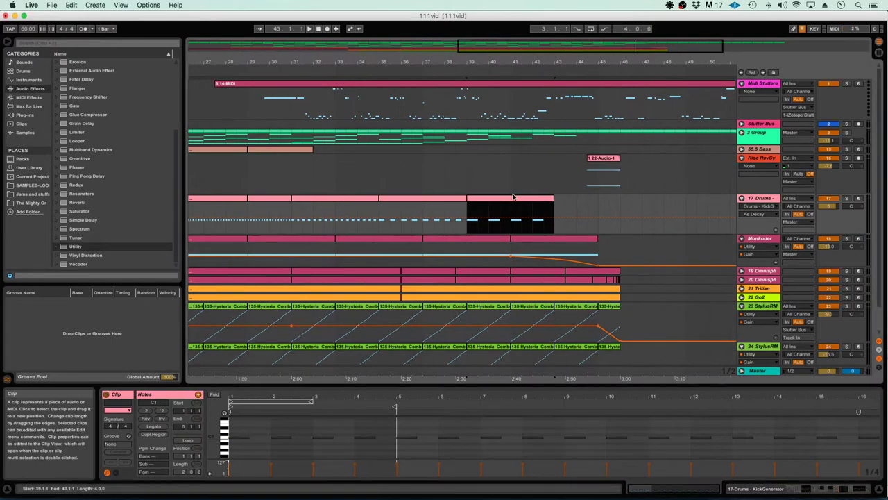
# Step: Duplicate the kick clip at bar 43, stretch its notes to double length, and trim the clip's end to bar 46
pyautogui.press('super+d')
pyautogui.press('super+a')
pyautogui.click(610, 200)
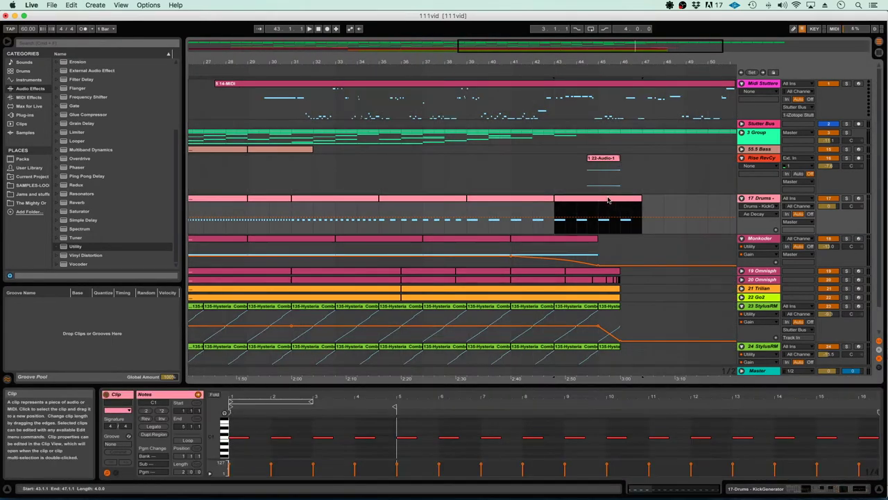
pyautogui.click(322, 424)
pyautogui.press('super+a')
pyautogui.click(162, 411)
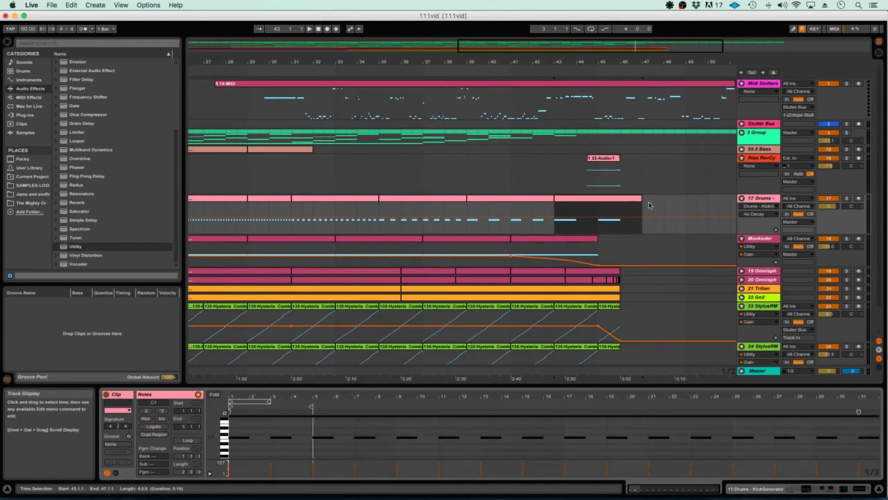
pyautogui.moveTo(641, 198); pyautogui.dragTo(620, 199)
# Step: Insert a MIDI track below the 17 Drums track and load 222hz Snare.adg from the User Library onto it
pyautogui.click(762, 200)
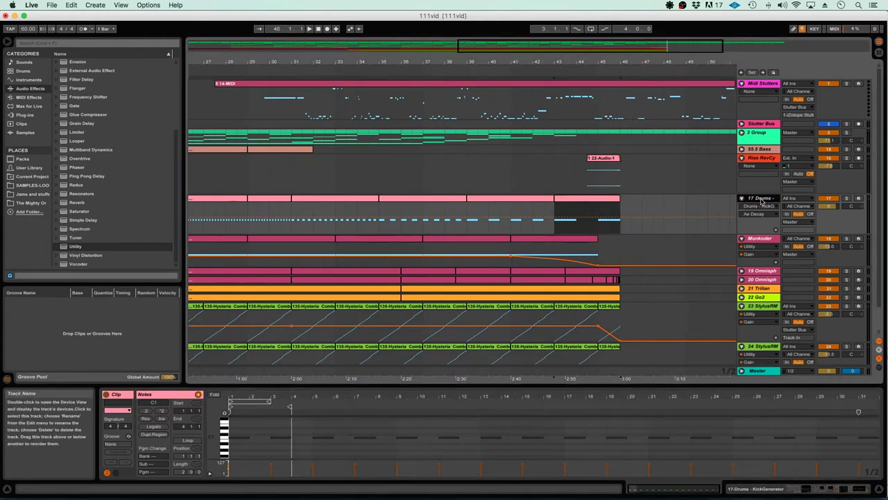
pyautogui.press('super+shift+t')
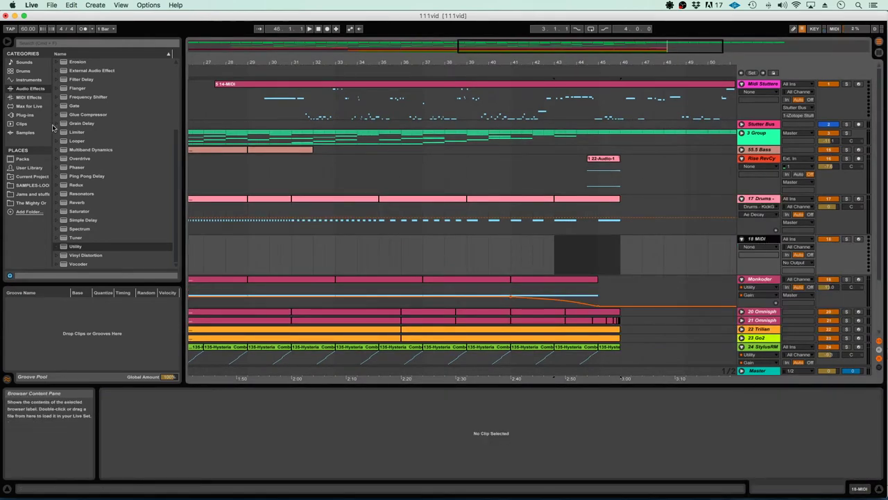
pyautogui.click(29, 167)
pyautogui.click(85, 195)
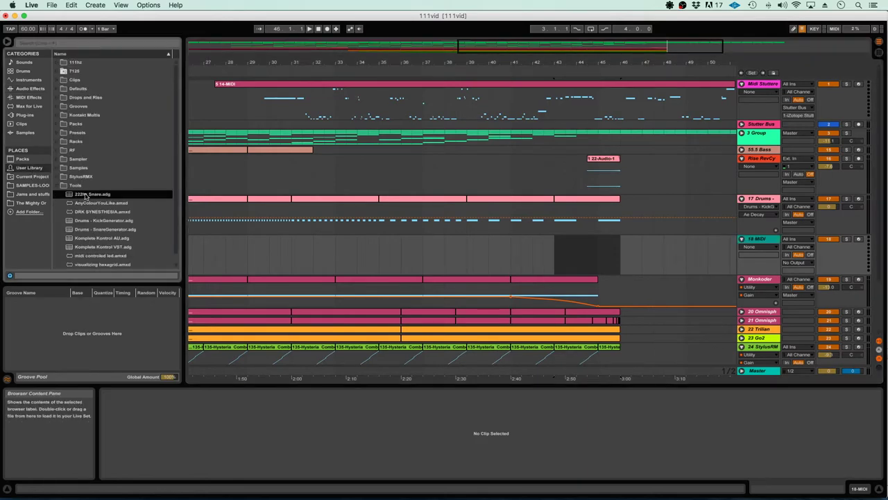
pyautogui.moveTo(766, 239); pyautogui.dragTo(767, 239)
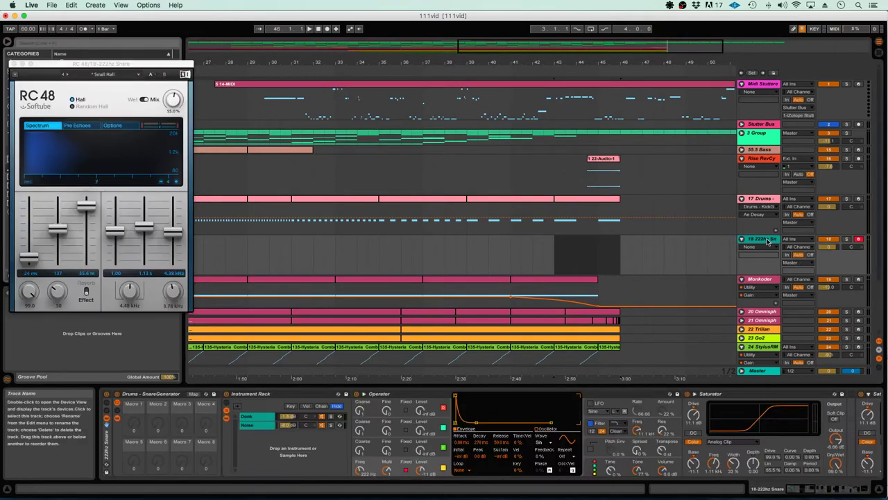
# Step: Rename the kick drum track as Kick Generator and the new snare track as Snare Generator 222
pyautogui.click(760, 199)
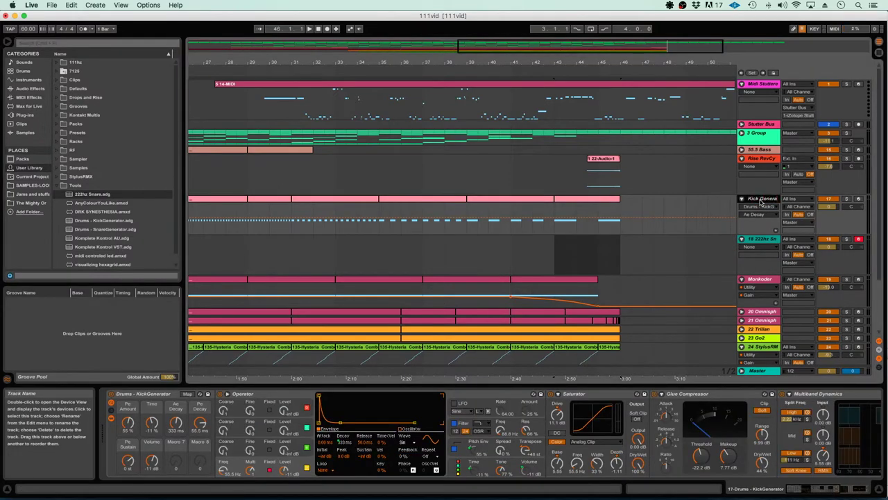
pyautogui.press('Down')
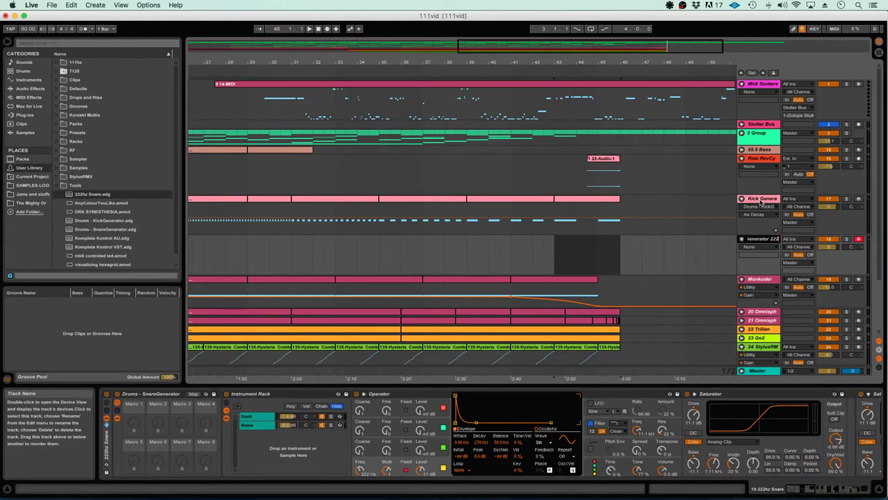
pyautogui.click(555, 252)
# Step: Create an empty MIDI clip on the Snare Generator 222 track from bar 21 to bar 46 and open its notes
pyautogui.press('-')
pyautogui.press('-')
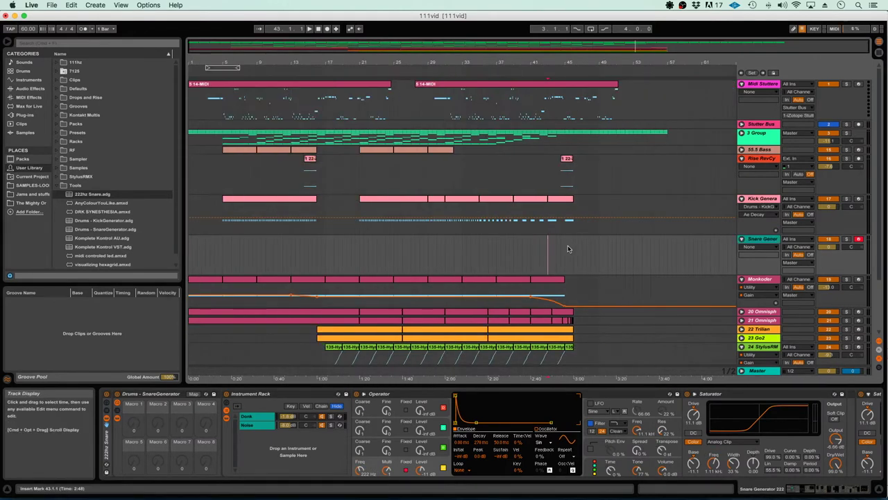
pyautogui.moveTo(574, 246); pyautogui.dragTo(390, 253)
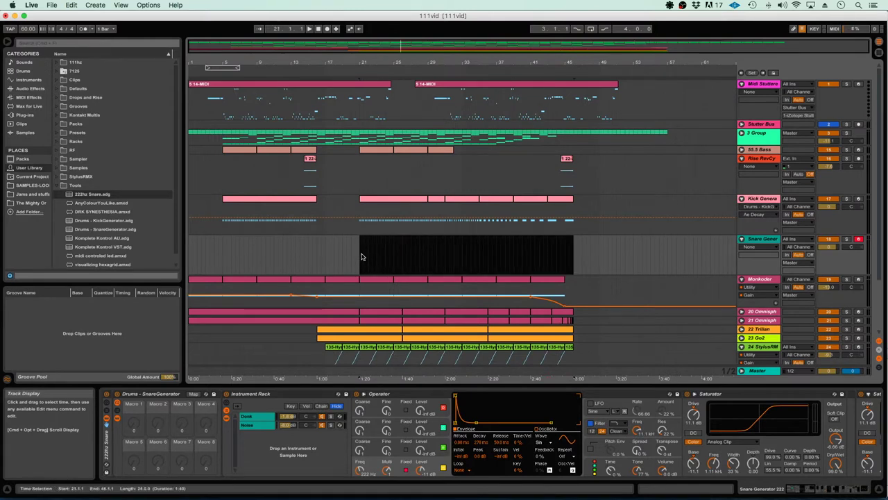
pyautogui.press('super+shift+m')
pyautogui.doubleClick(377, 245)
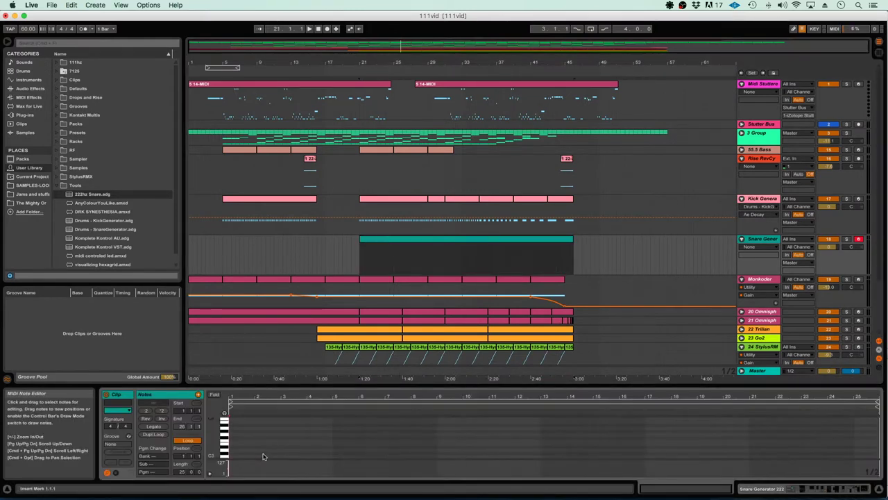
# Step: Add one-beat C2 notes on beats 1 and 4 of the snare clip's first bar, and audition the snare sound
pyautogui.doubleClick(233, 437)
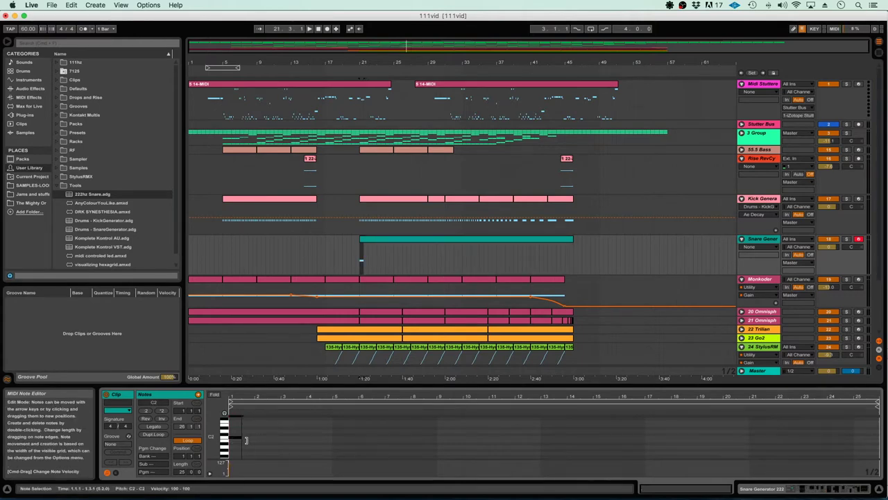
pyautogui.press('space')
pyautogui.press('+')
pyautogui.press('+')
pyautogui.press('+')
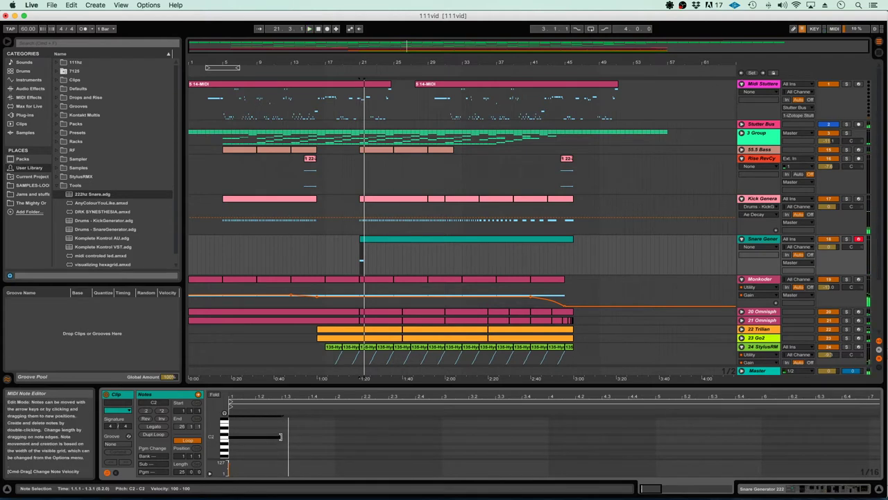
pyautogui.press('space')
pyautogui.moveTo(282, 442); pyautogui.dragTo(243, 440)
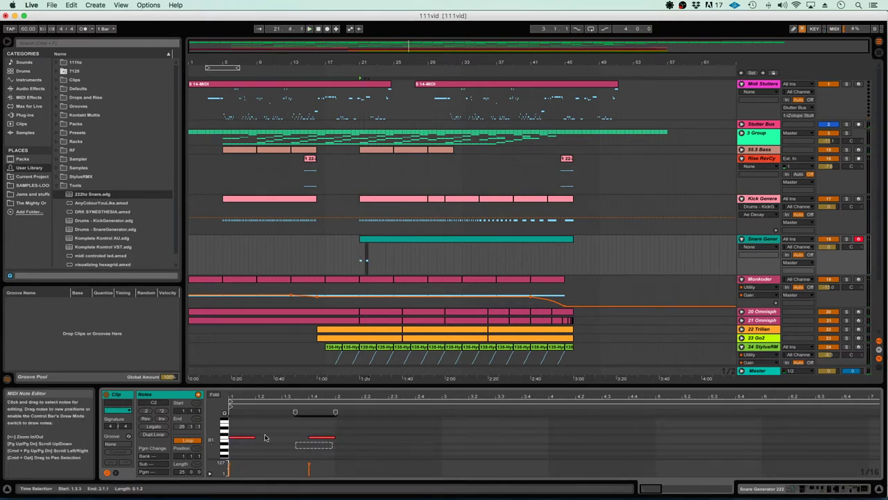
# Step: Duplicate the snare notes repeatedly until the pattern fills the clip through bar 46
pyautogui.press('super+a')
pyautogui.press('super+d')
pyautogui.press('super+d')
pyautogui.press('super+d')
pyautogui.press('super+d')
pyautogui.press('super+d')
pyautogui.press('super+d')
pyautogui.press('super+d')
pyautogui.press('super+d')
pyautogui.press('super+d')
pyautogui.press('super+d')
pyautogui.press('super+d')
pyautogui.press('super+d')
pyautogui.press('super+d')
pyautogui.press('super+d')
pyautogui.press('super+d')
pyautogui.press('super+d')
pyautogui.press('super+d')
pyautogui.press('super+d')
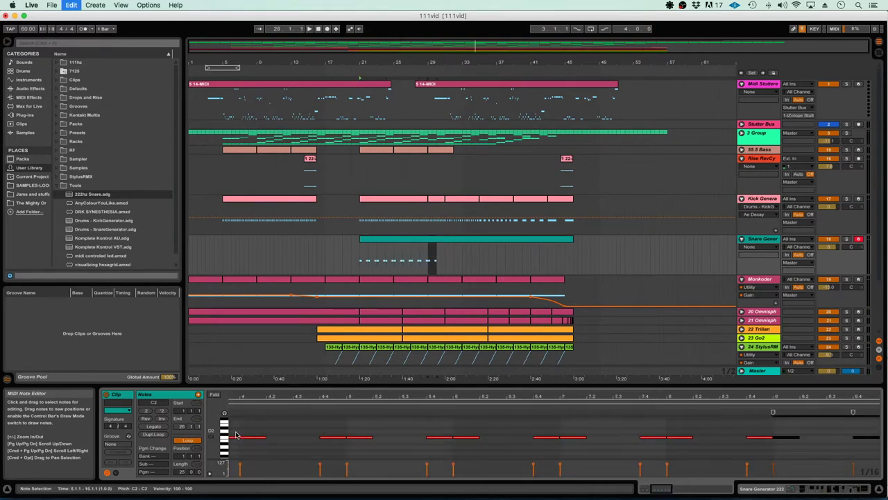
pyautogui.press('super+d')
pyautogui.press('super+d')
pyautogui.press('super+d')
pyautogui.press('super+d')
pyautogui.press('super+d')
pyautogui.press('super+d')
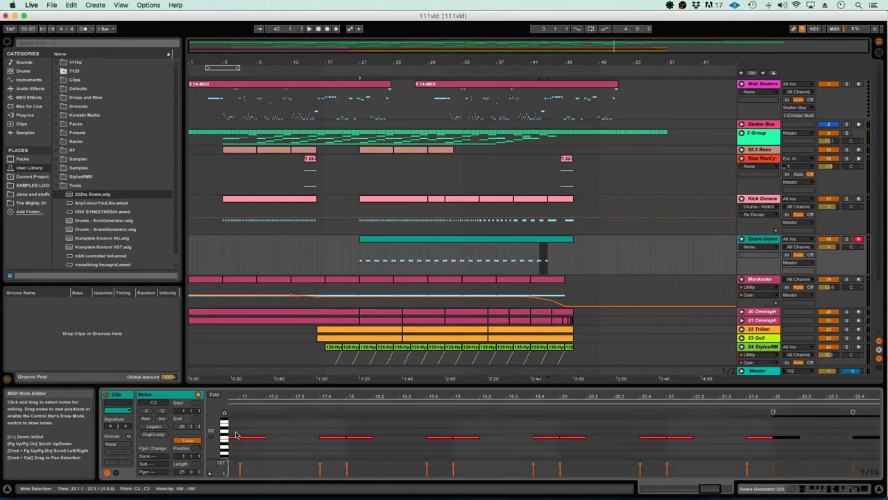
# Step: Mute the two StylusRMX tracks 24 and 25 and play the arrangement from bar 21
pyautogui.press('space')
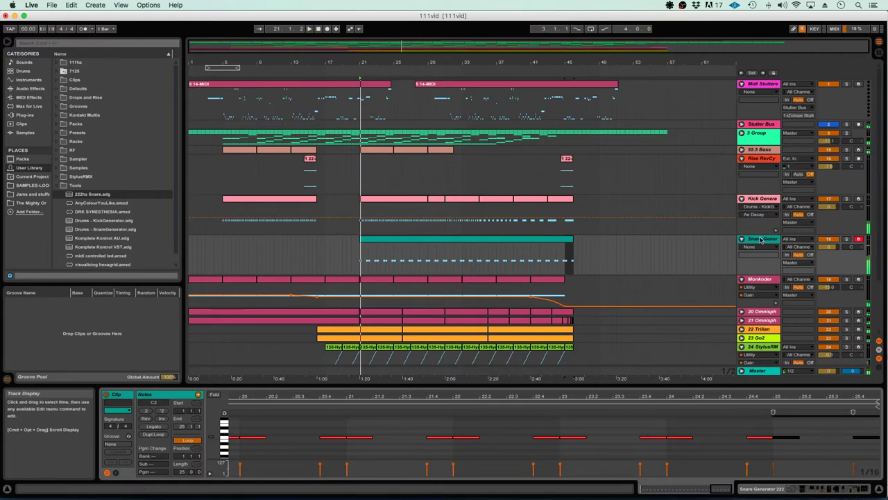
pyautogui.click(741, 347)
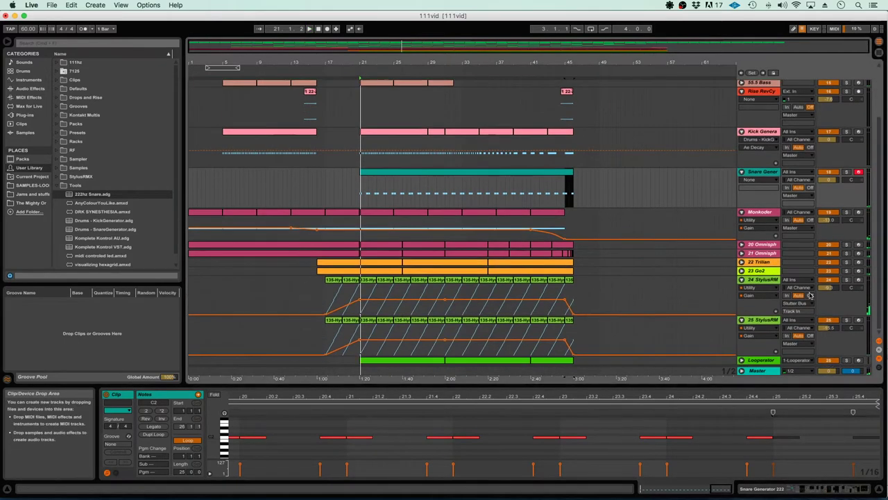
pyautogui.click(828, 279)
pyautogui.click(828, 319)
pyautogui.press('space')
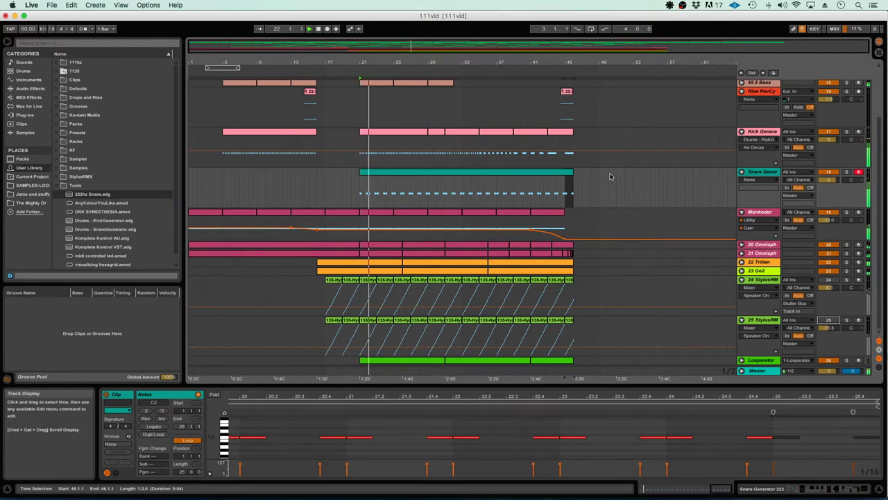
# Step: Lower the Snare Generator 222 track volume to about -7.7 dB and replay from bar 21 with both StylusRMX tracks unmuted
pyautogui.click(830, 180)
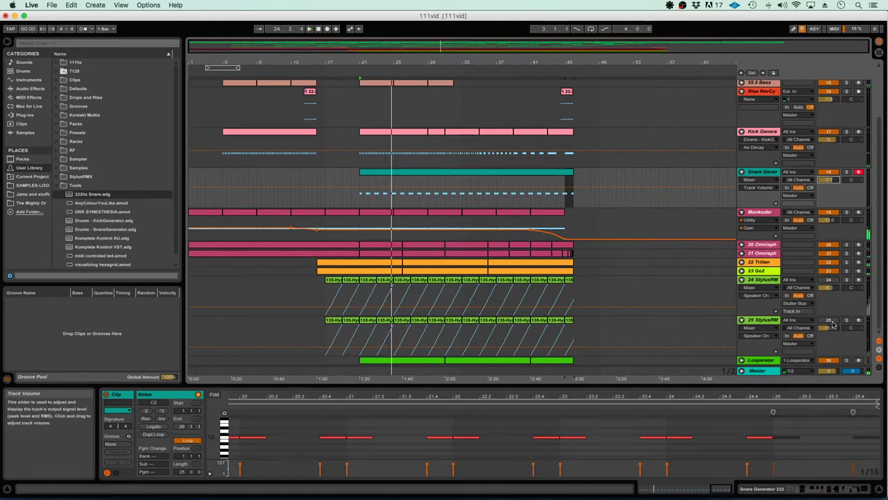
pyautogui.click(360, 184)
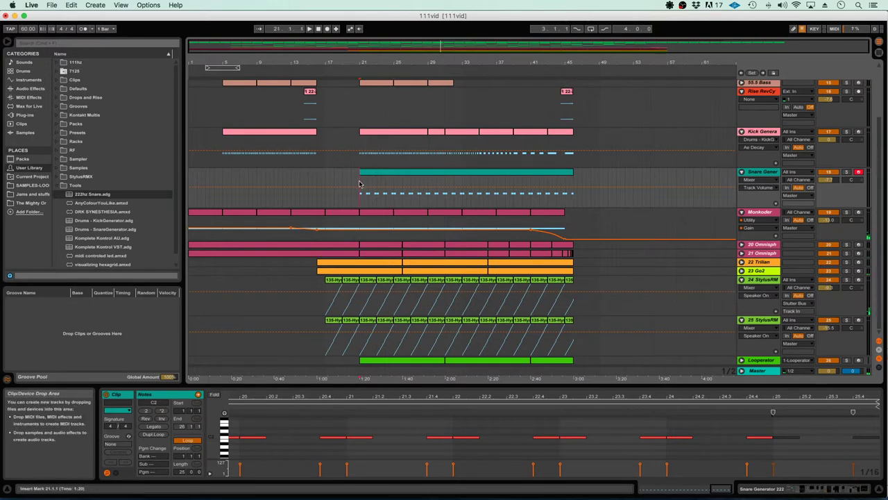
pyautogui.press('space')
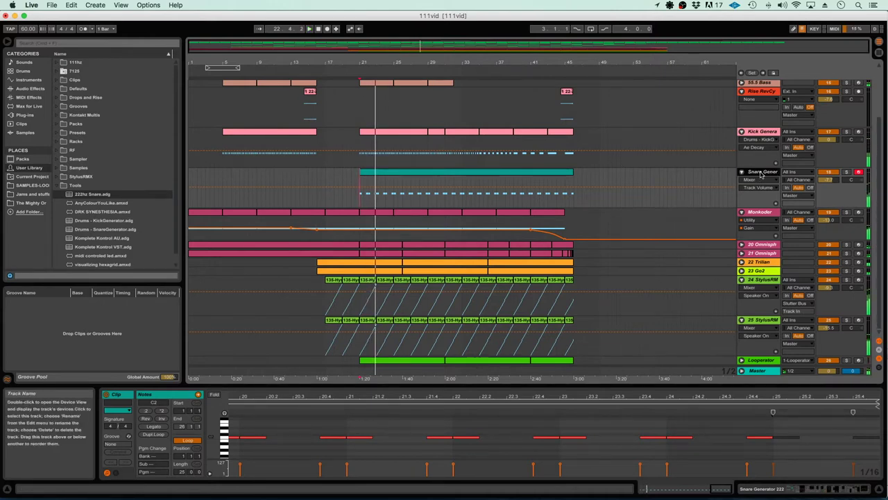
# Step: Insert a MIDI track below Snare Generator 222 and load the StylusRMX plug-in onto it
pyautogui.press('super+shift+t')
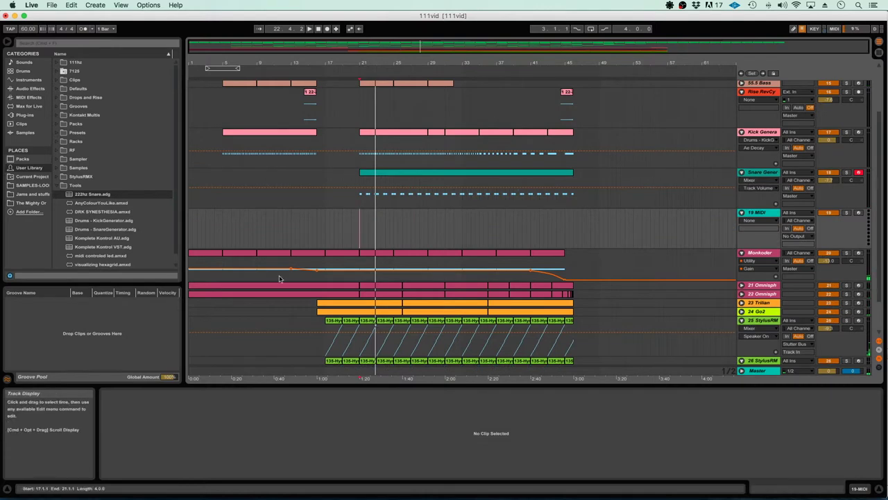
pyautogui.click(22, 115)
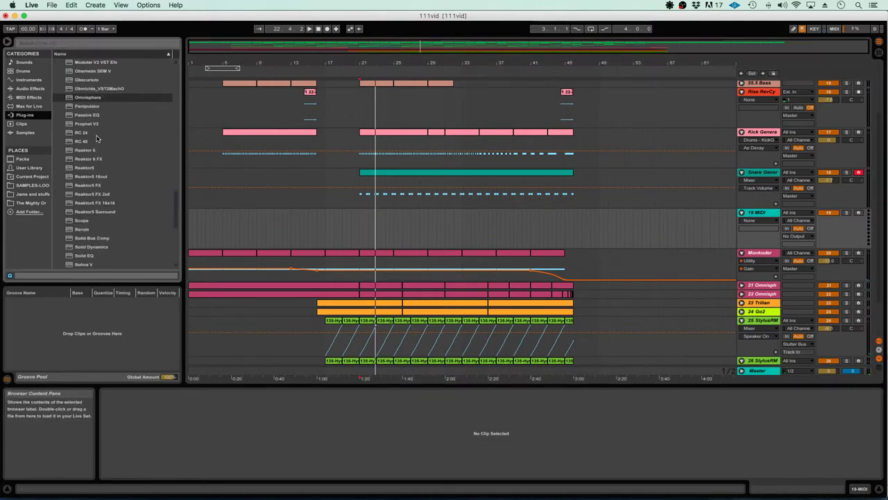
pyautogui.click(80, 204)
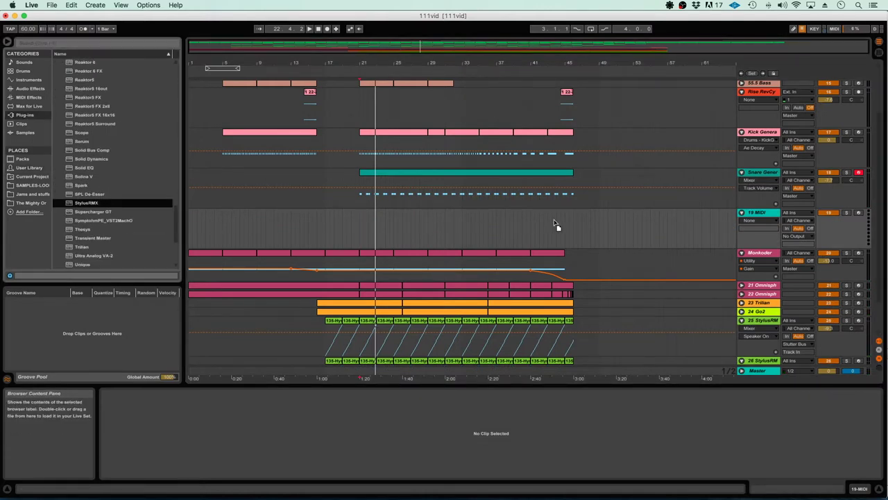
pyautogui.moveTo(766, 214); pyautogui.dragTo(765, 213)
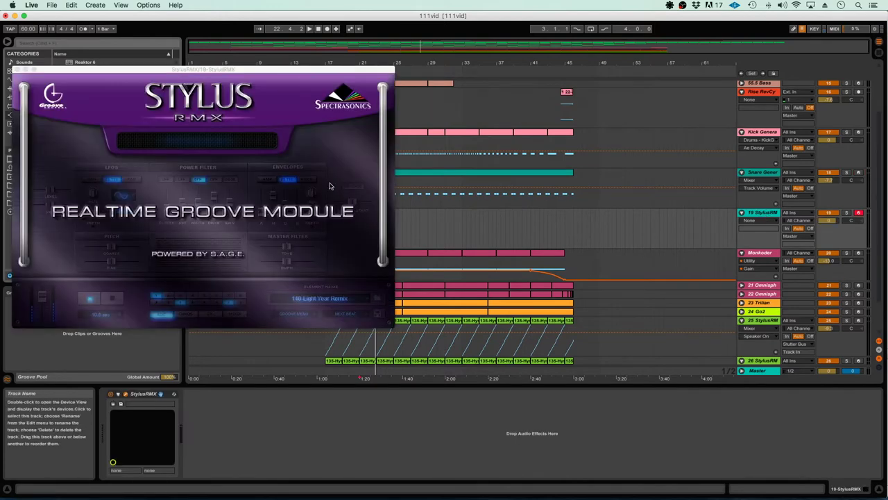
# Step: Choose 99-Djembe from the Djembes suite in the Groove Elements directory of StylusRMX and set its speed to double
pyautogui.click(187, 141)
pyautogui.click(79, 132)
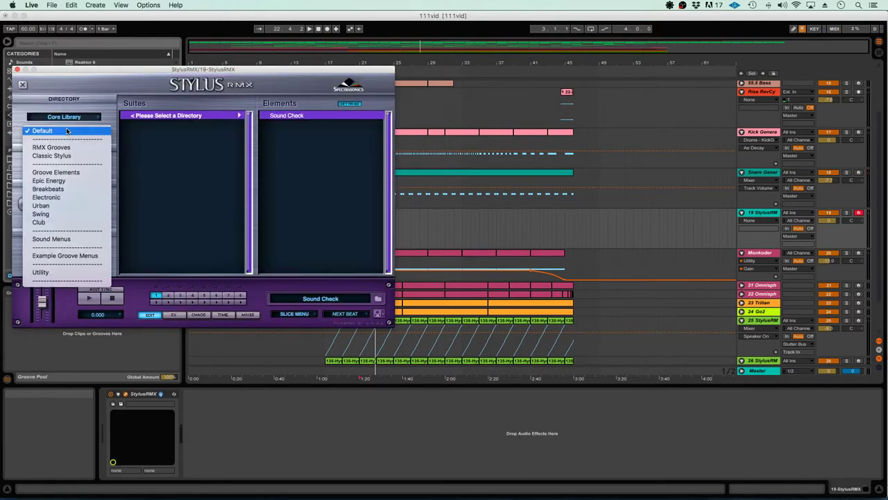
pyautogui.click(55, 172)
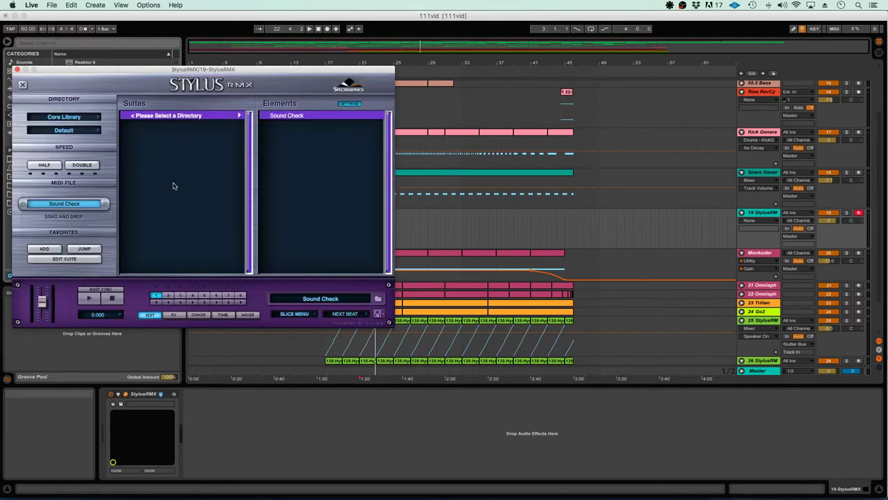
pyautogui.click(143, 153)
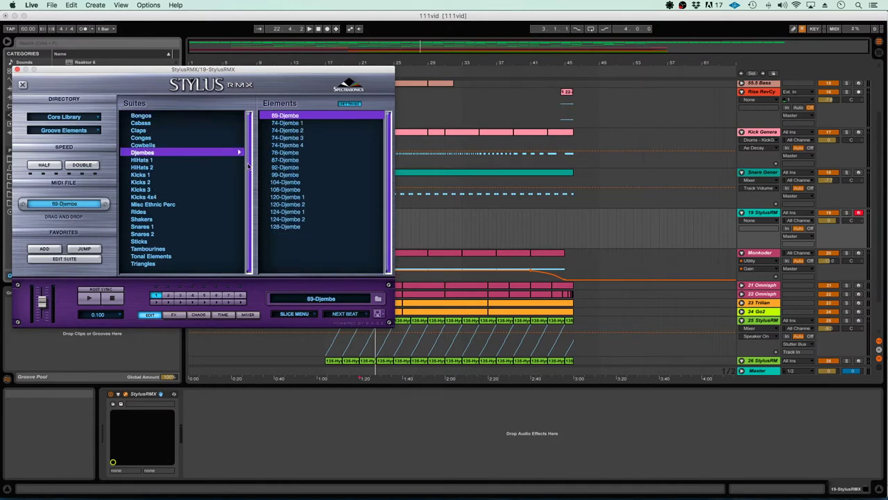
pyautogui.click(285, 174)
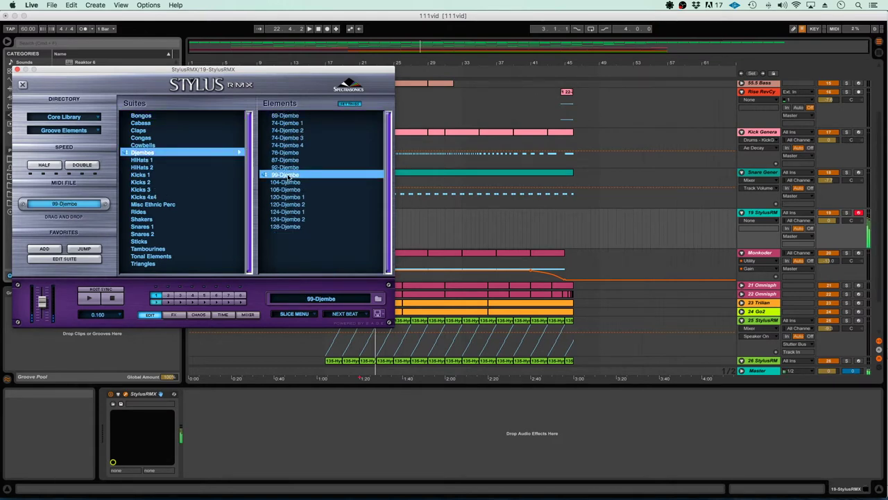
pyautogui.click(81, 166)
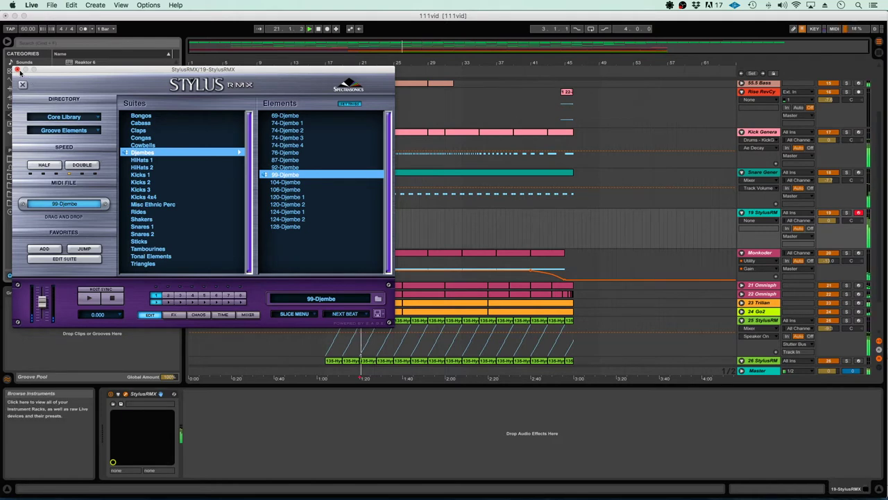
# Step: Play from bar 21, lower the new StylusRMX track's volume to about -10.2 dB, and put the plug-in window away
pyautogui.press('space')
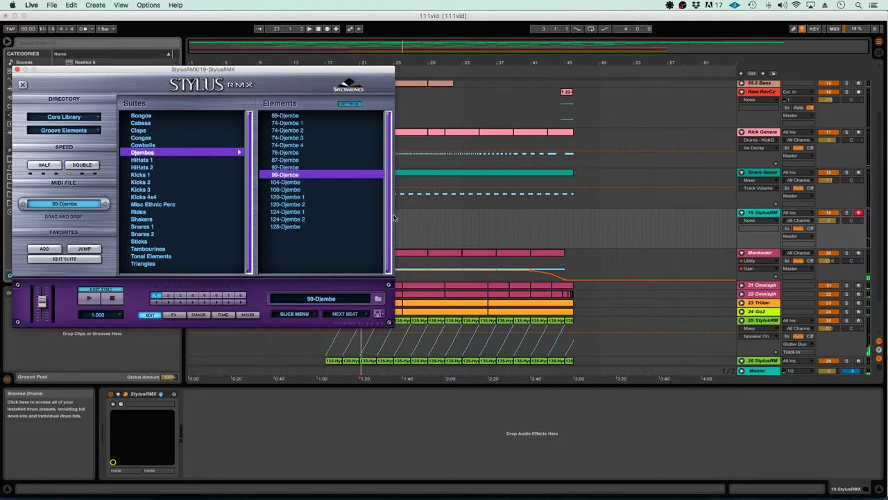
pyautogui.click(830, 220)
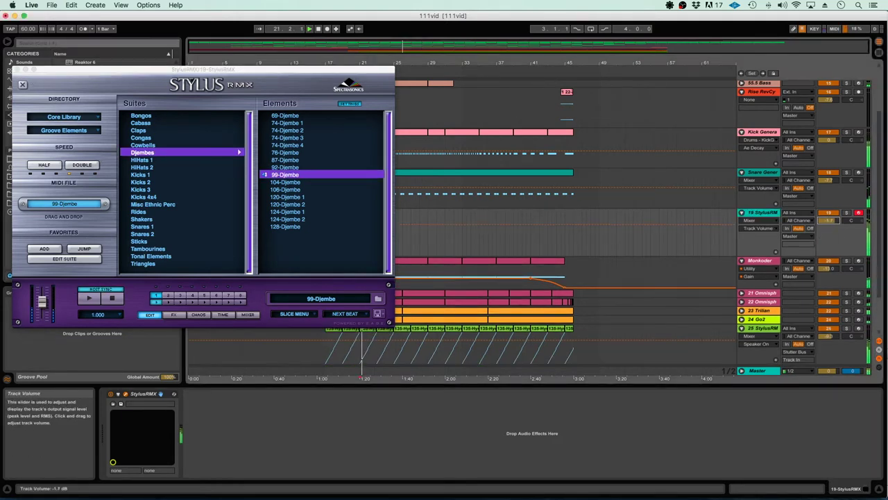
pyautogui.moveTo(829, 220); pyautogui.dragTo(830, 229)
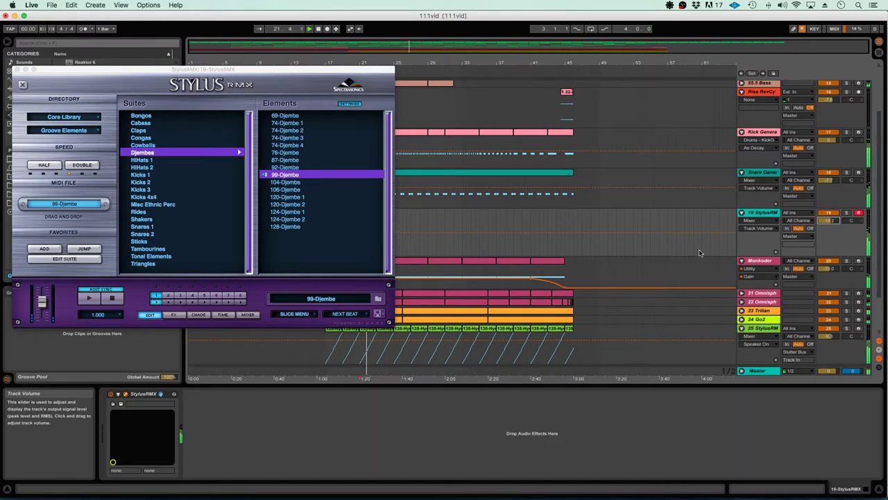
pyautogui.moveTo(760, 252); pyautogui.dragTo(760, 245)
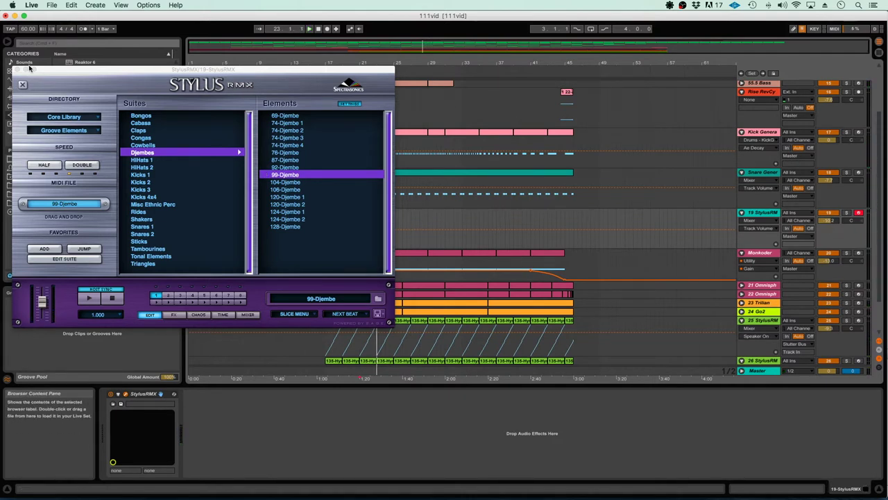
pyautogui.press('super+alt+p')
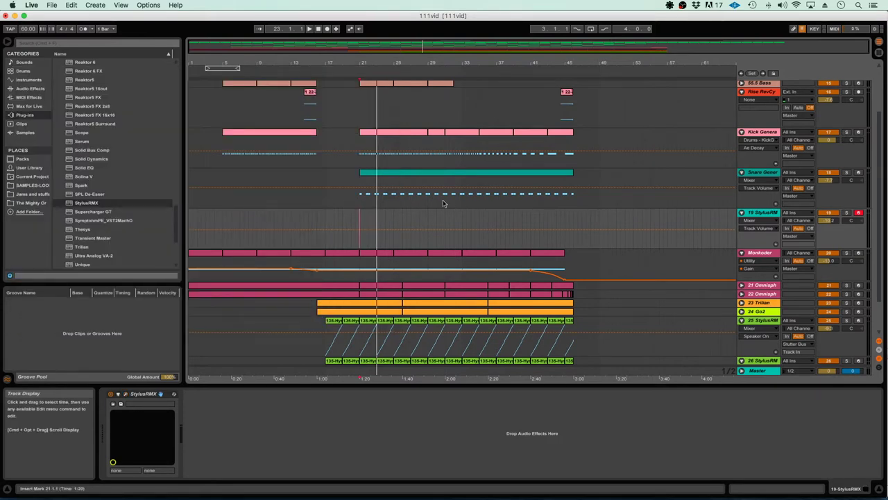
# Step: Automate Speaker On so the new StylusRMX track is off before bar 21, and play from just before that point
pyautogui.moveTo(359, 241); pyautogui.dragTo(192, 239)
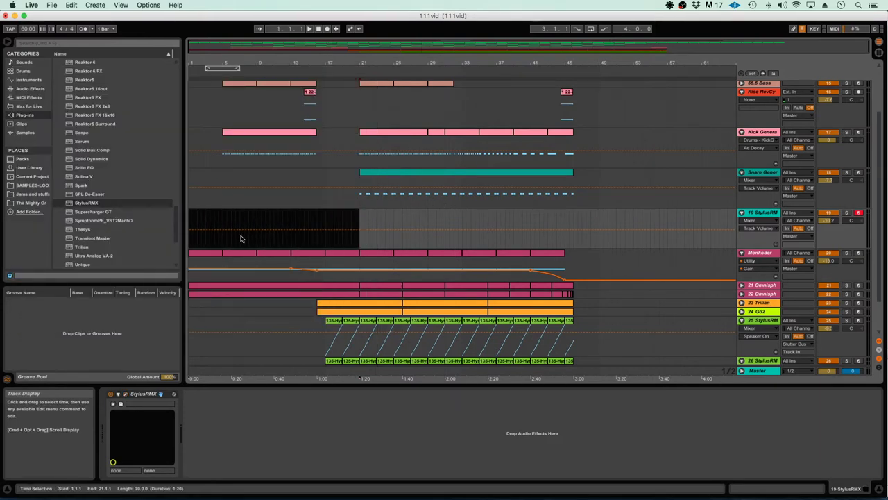
pyautogui.moveTo(327, 226); pyautogui.dragTo(328, 240)
pyautogui.click(353, 233)
pyautogui.press('space')
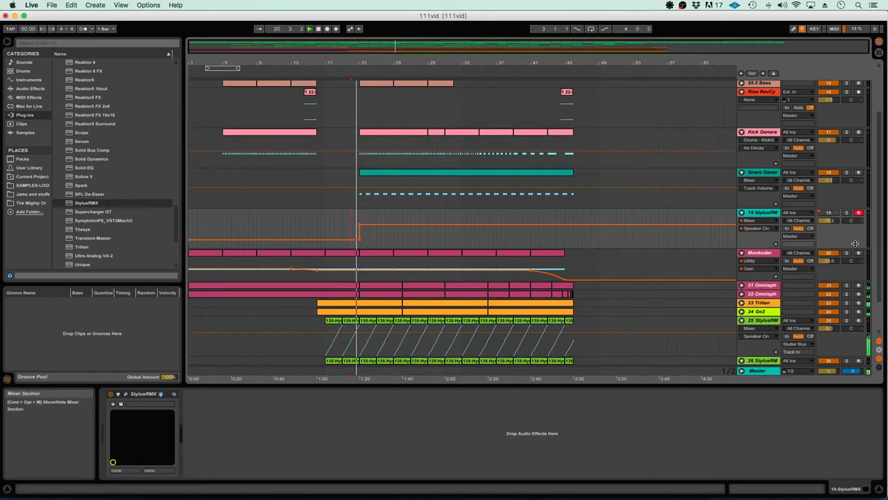
# Step: Lower the new StylusRMX track's volume to about -13.4 dB and solo it briefly to check its sound
pyautogui.click(830, 220)
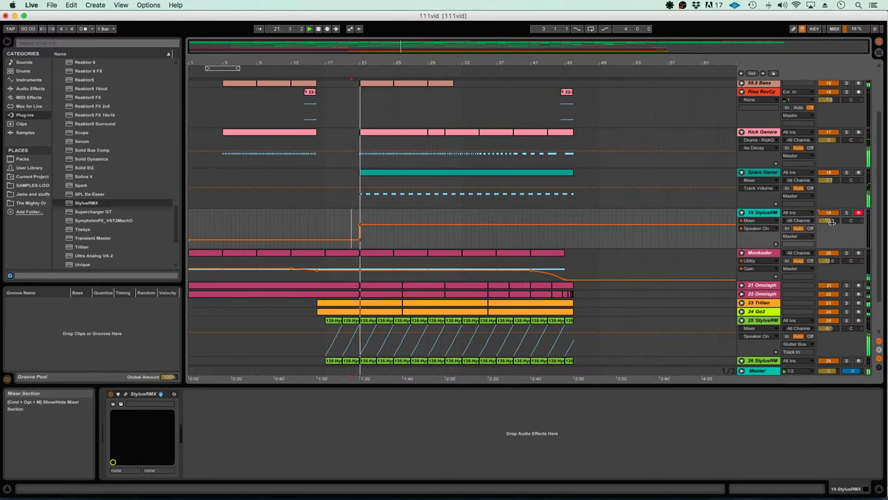
pyautogui.moveTo(830, 220); pyautogui.dragTo(832, 222)
pyautogui.click(847, 213)
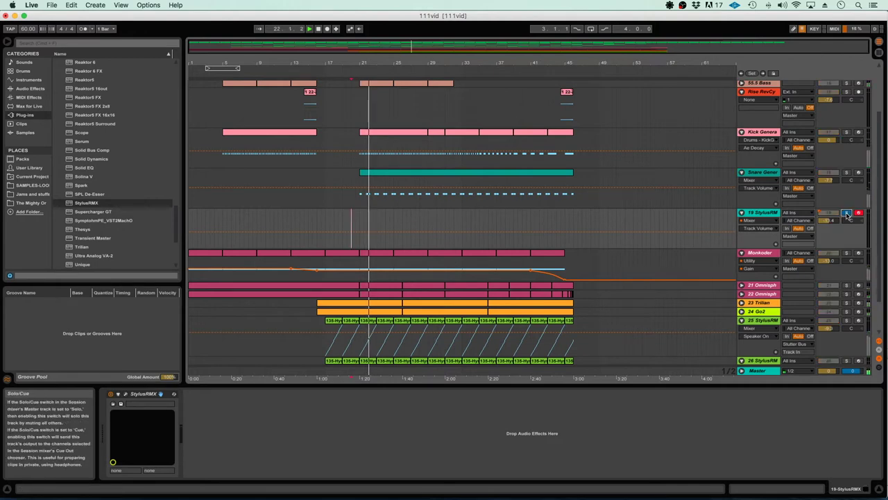
pyautogui.click(847, 213)
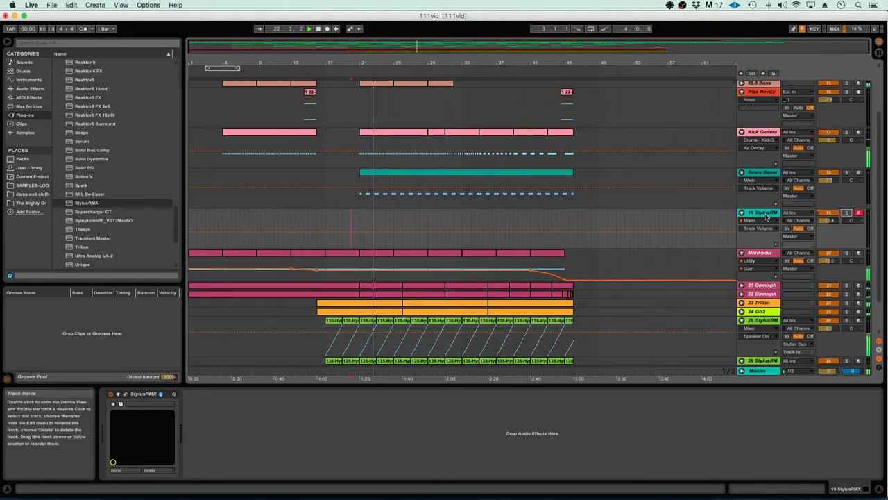
# Step: Place the 99-Djembe MIDI file from StylusRMX on track 19 at bar 21 without importing its tempo and time signature
pyautogui.click(126, 393)
pyautogui.click(89, 298)
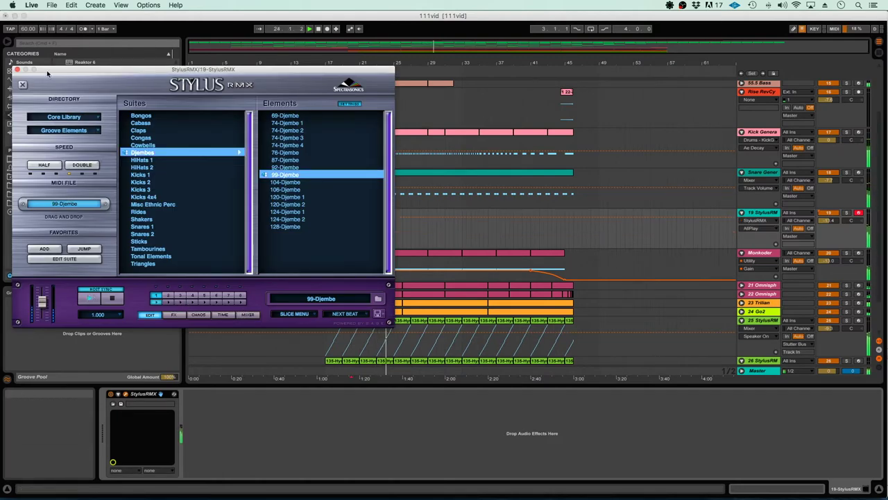
pyautogui.moveTo(47, 71); pyautogui.dragTo(49, 222)
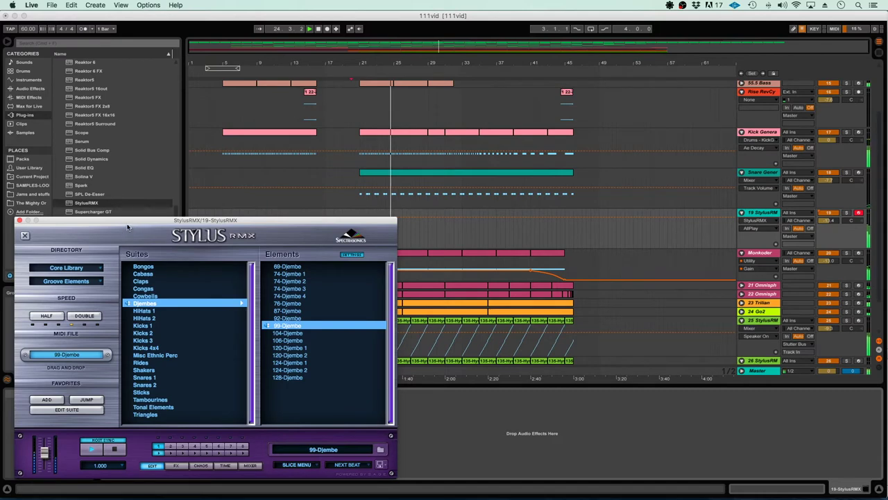
pyautogui.moveTo(127, 227); pyautogui.dragTo(84, 246)
pyautogui.moveTo(30, 375); pyautogui.dragTo(361, 242)
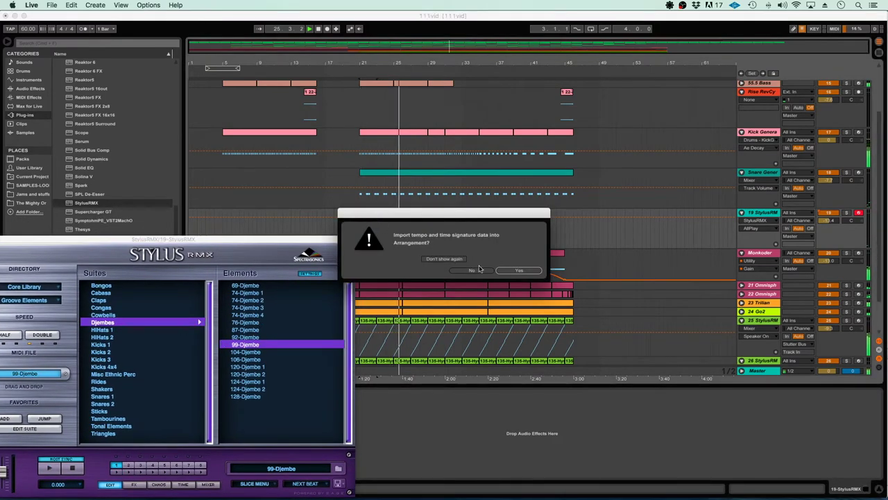
pyautogui.click(479, 272)
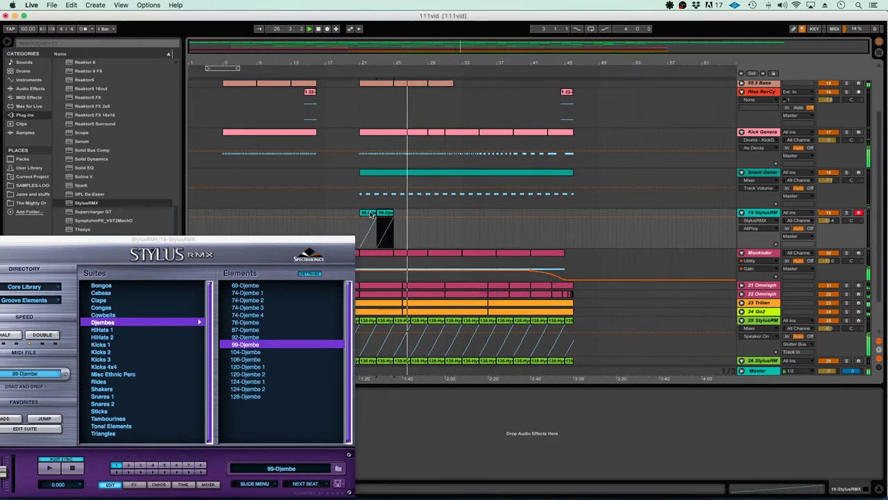
# Step: Duplicate the 99-Djembe clip repeatedly until the clips reach bar 47, and close the StylusRMX window
pyautogui.press('super+d')
pyautogui.press('super+d')
pyautogui.press('super+d')
pyautogui.press('super+d')
pyautogui.press('super+d')
pyautogui.press('super+d')
pyautogui.press('super+d')
pyautogui.press('super+d')
pyautogui.press('super+d')
pyautogui.press('super+d')
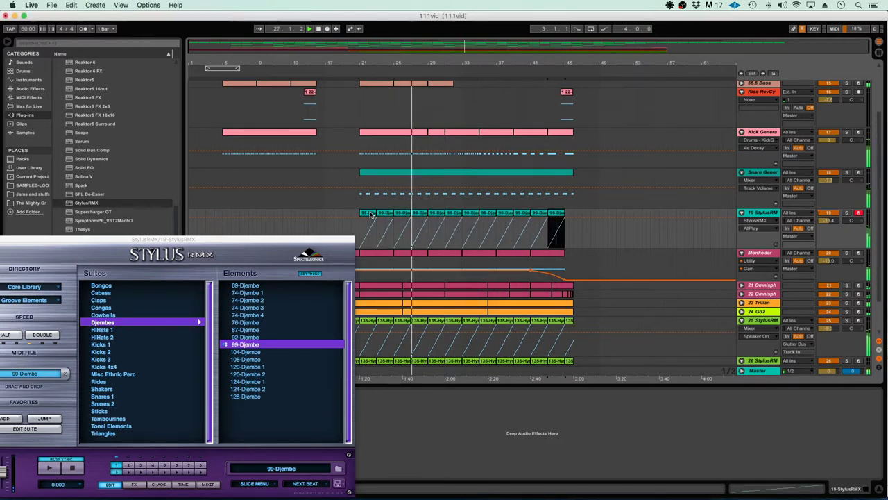
pyautogui.press('super+d')
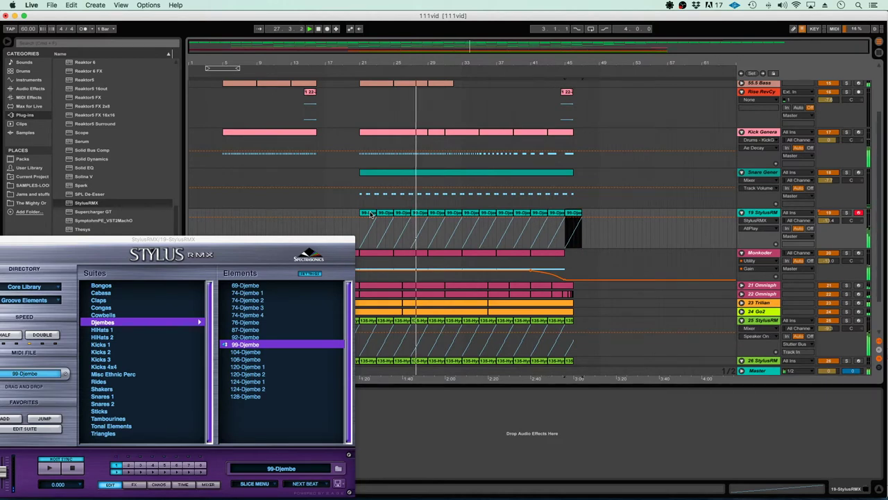
pyautogui.moveTo(54, 239); pyautogui.dragTo(179, 240)
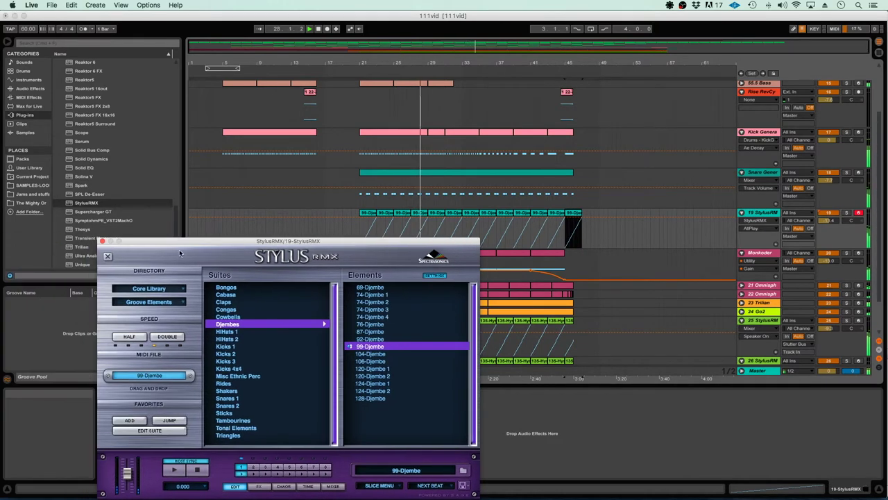
pyautogui.click(102, 242)
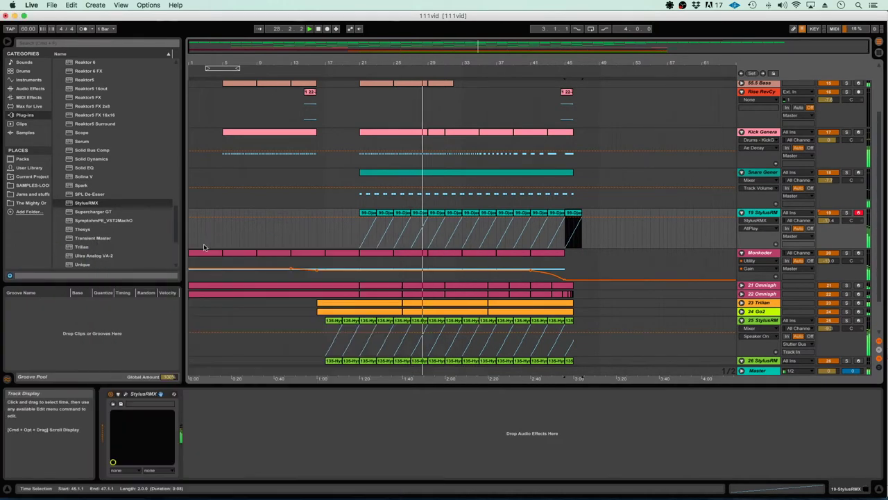
# Step: Return the playback position to bar 21 and display track 19's Mixer Speaker On automation
pyautogui.click(359, 232)
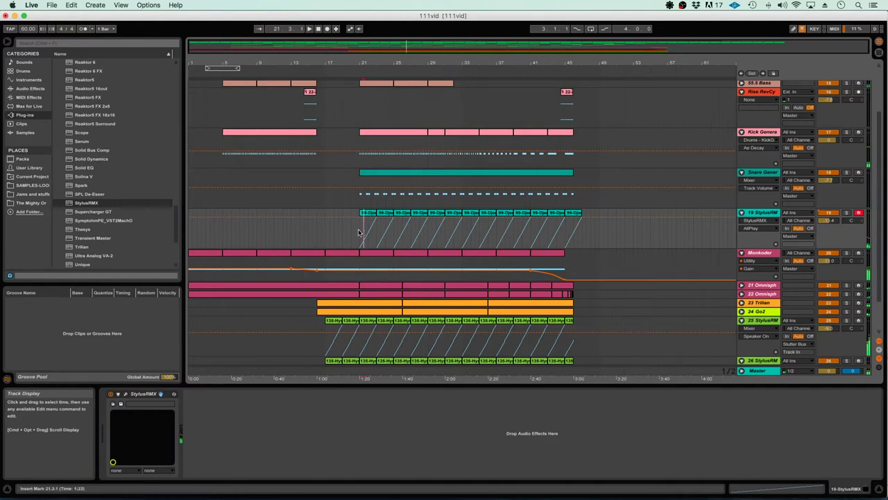
pyautogui.click(766, 220)
pyautogui.click(759, 241)
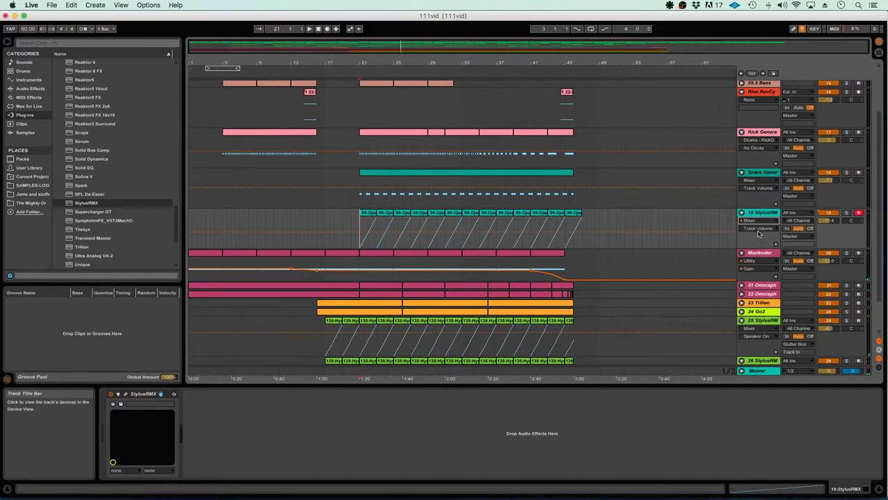
pyautogui.click(759, 230)
pyautogui.click(767, 223)
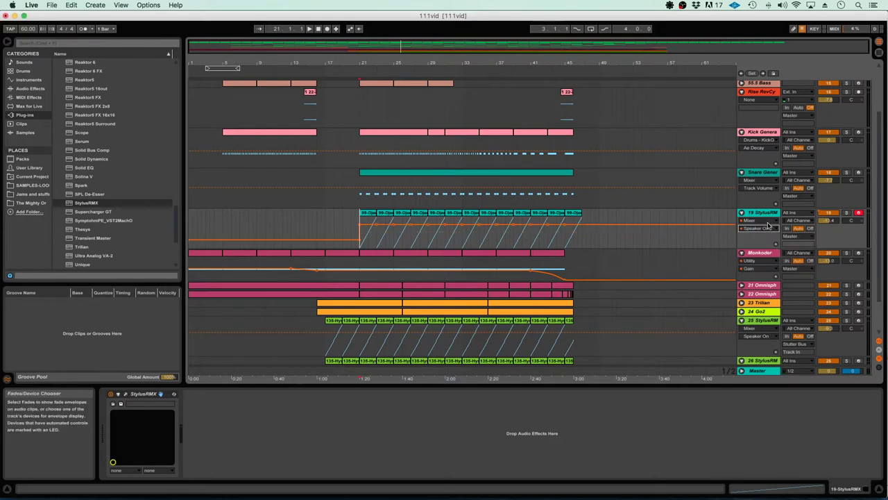
pyautogui.click(768, 222)
pyautogui.click(768, 214)
pyautogui.click(768, 213)
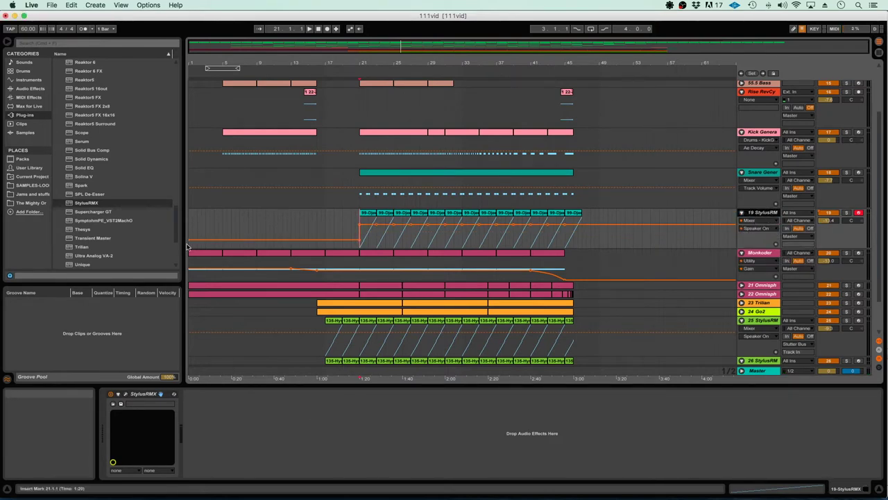
# Step: Add an Auto Filter to the djembe track as a 12 dB bandpass at 1.43 kHz and play from bar 21
pyautogui.click(30, 88)
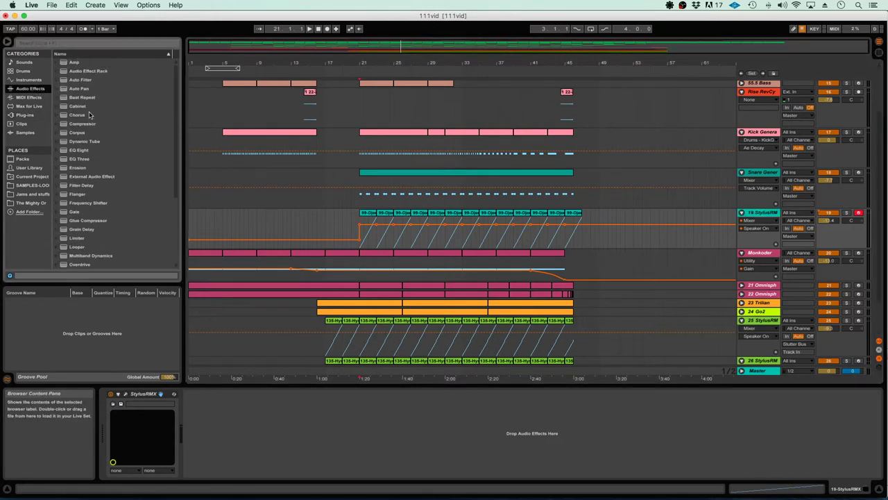
pyautogui.click(82, 81)
pyautogui.moveTo(227, 444); pyautogui.dragTo(227, 445)
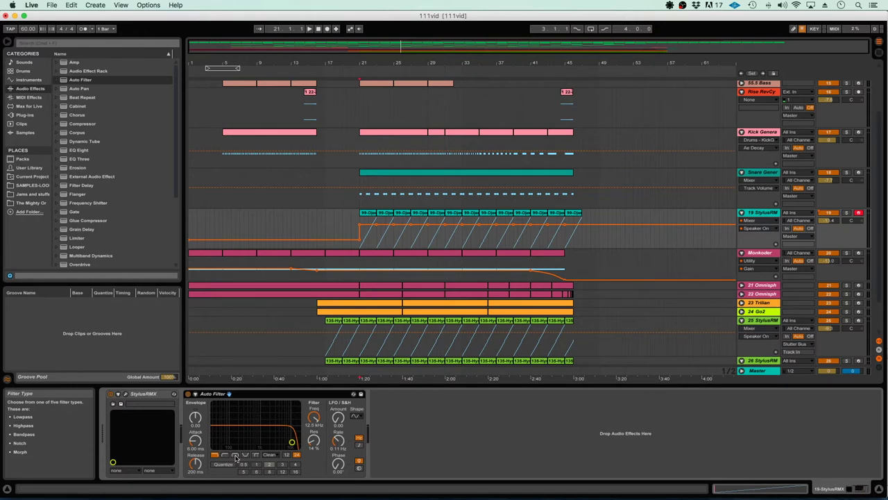
pyautogui.click(235, 454)
pyautogui.click(286, 455)
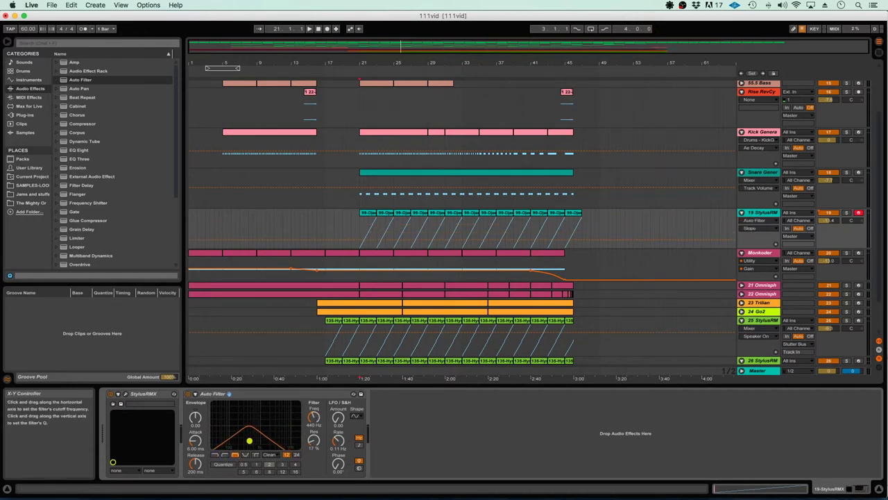
pyautogui.moveTo(250, 441); pyautogui.dragTo(249, 441)
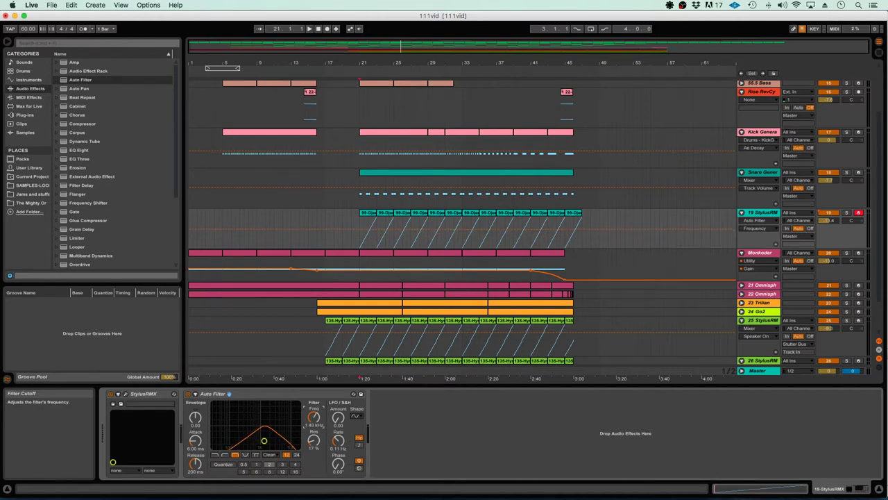
pyautogui.press('space')
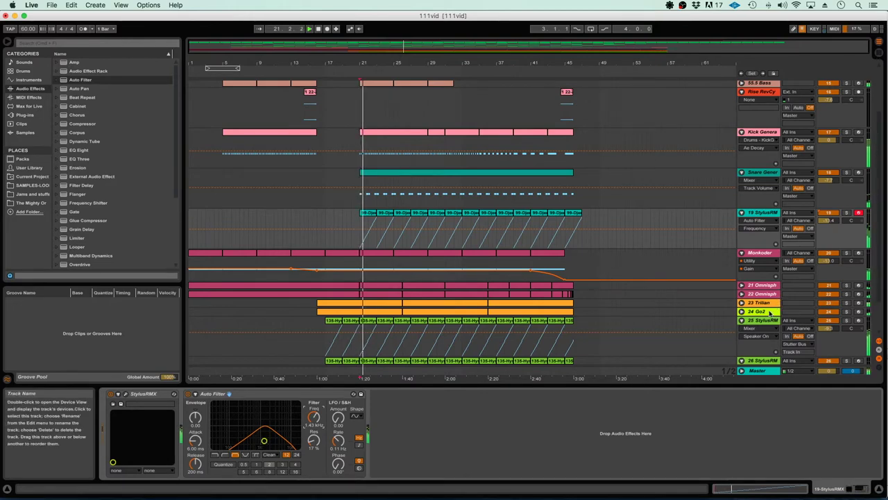
# Step: Rename track 19 as Djembe
pyautogui.scroll(-3, 770, 313)
pyautogui.scroll(3, 770, 313)
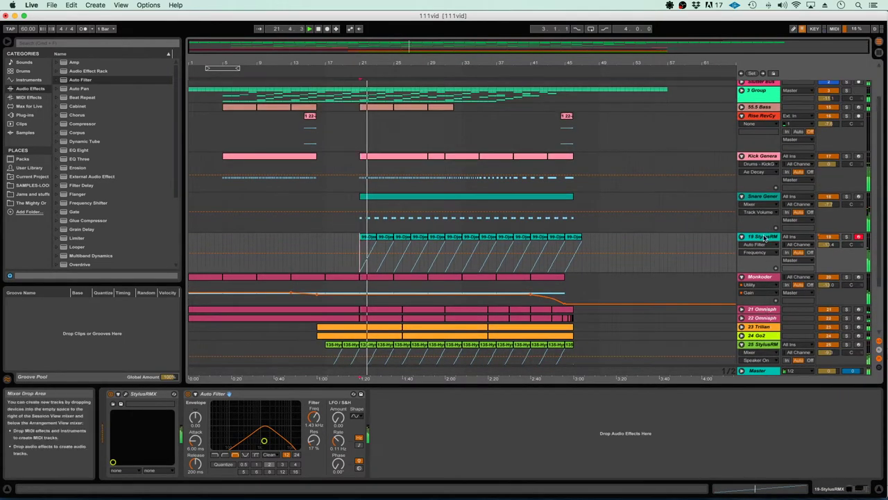
pyautogui.press('super+r')
pyautogui.write('Djembe')
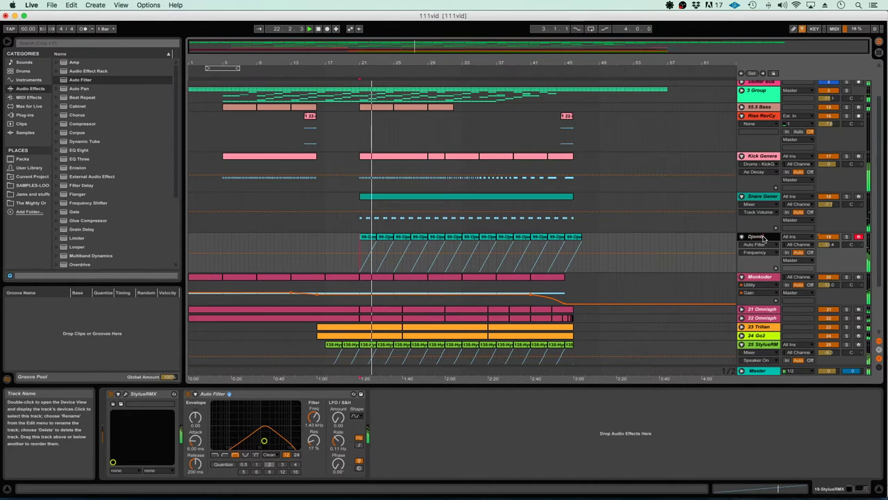
pyautogui.press('Return')
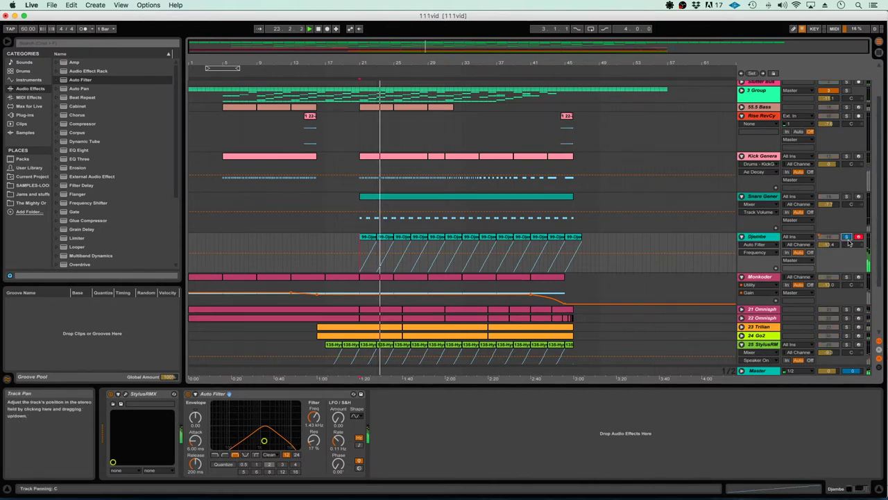
# Step: Unsolo the djembe track and compare the mix with StylusRMX tracks 25 and 26 muted and unmuted
pyautogui.scroll(-3, 786, 288)
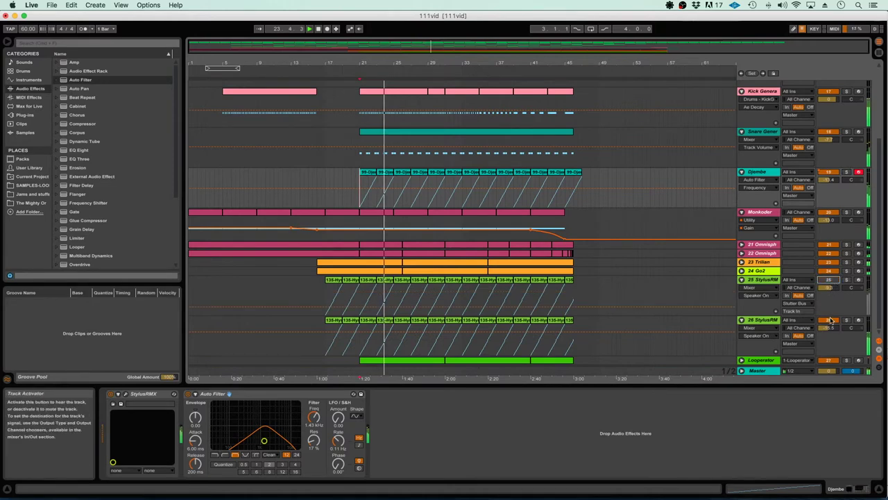
pyautogui.scroll(3, 819, 286)
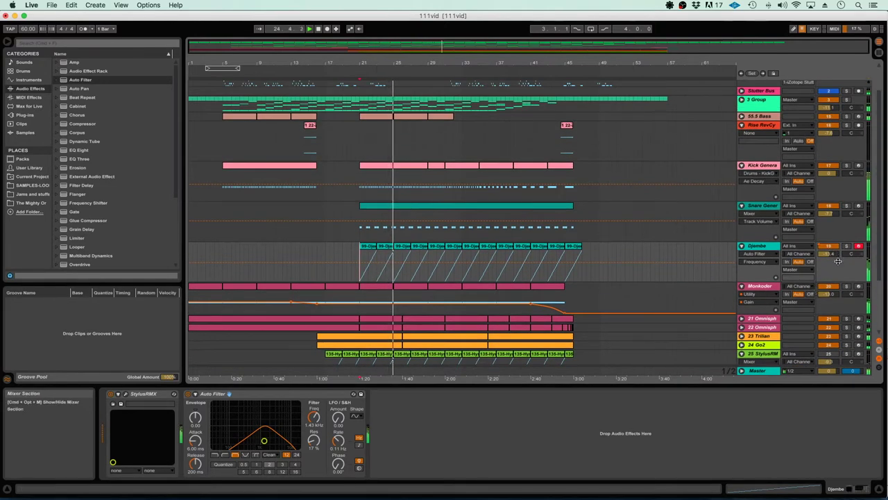
pyautogui.scroll(-1, 829, 285)
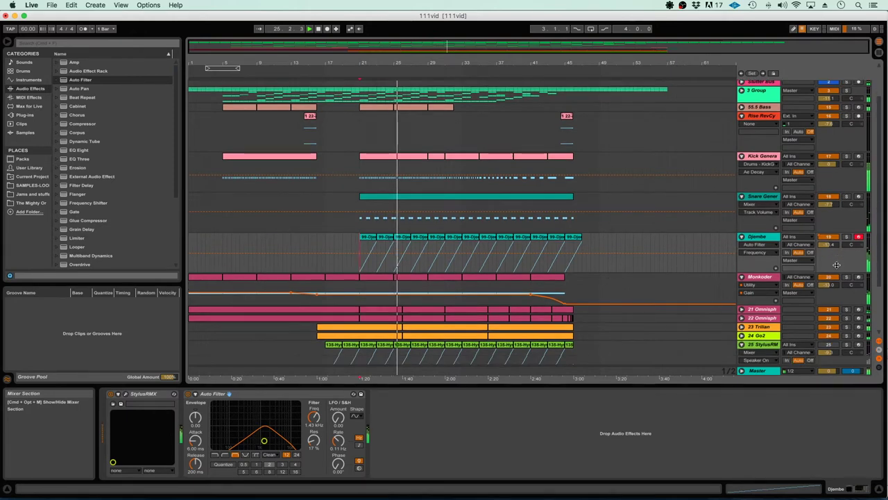
pyautogui.scroll(-3, 820, 306)
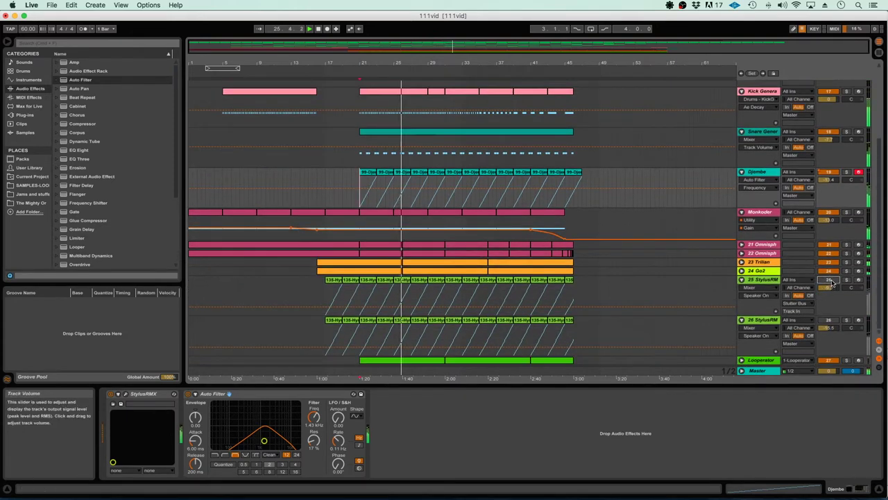
pyautogui.scroll(3, 829, 318)
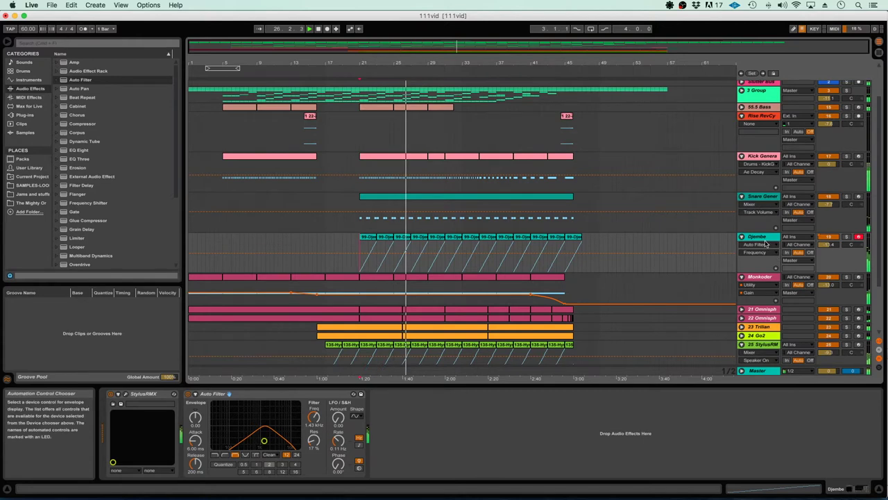
# Step: Solo the djembe track, stop playback and add the Max for Live LFO after its Auto Filter
pyautogui.click(759, 236)
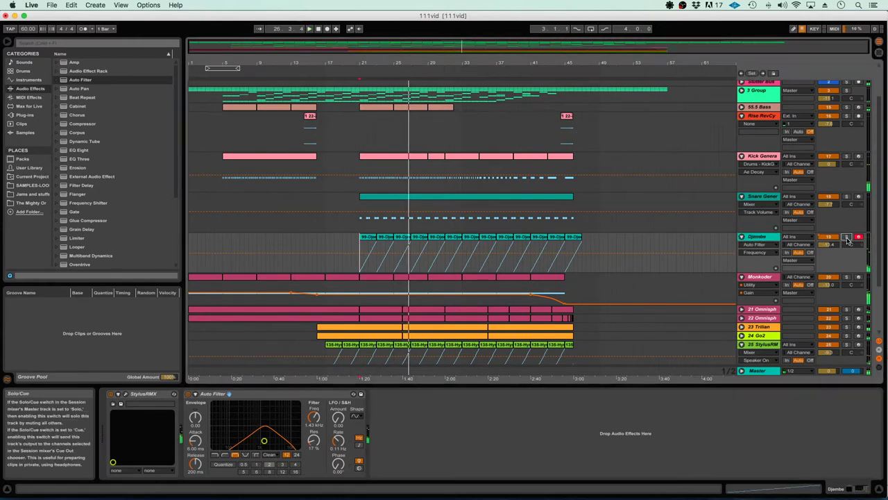
pyautogui.click(31, 106)
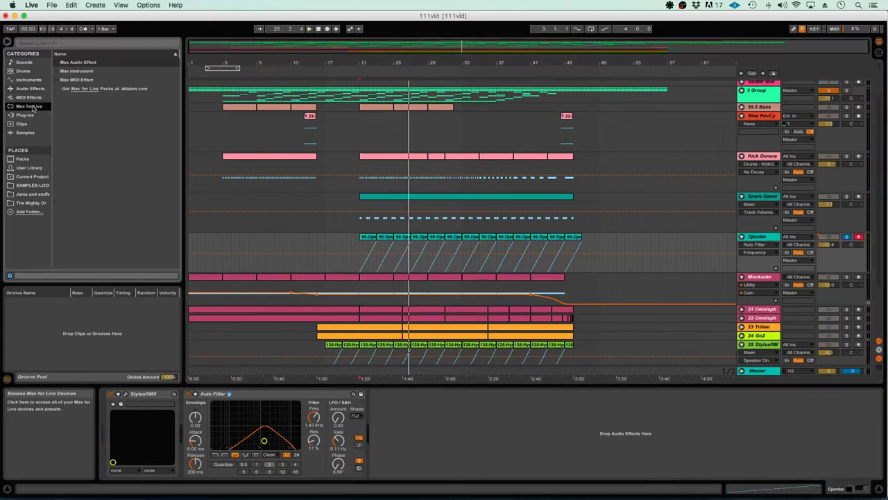
pyautogui.click(58, 66)
pyautogui.scroll(-5, 102, 129)
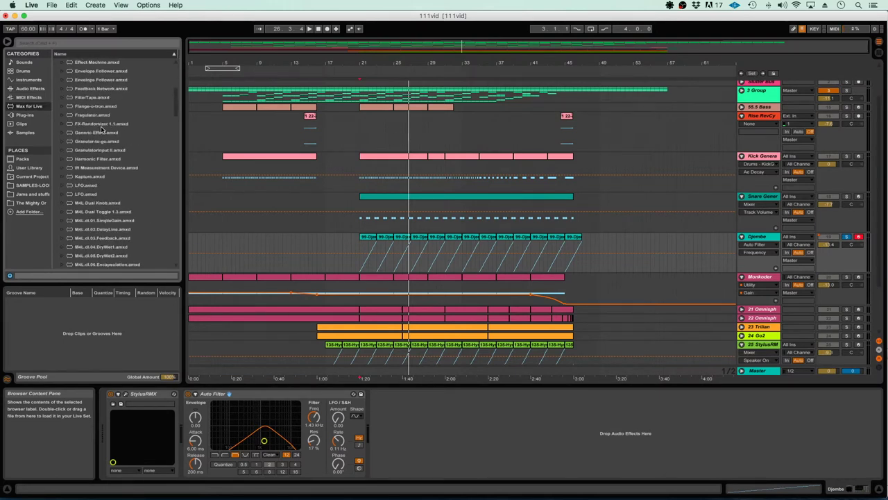
pyautogui.click(76, 184)
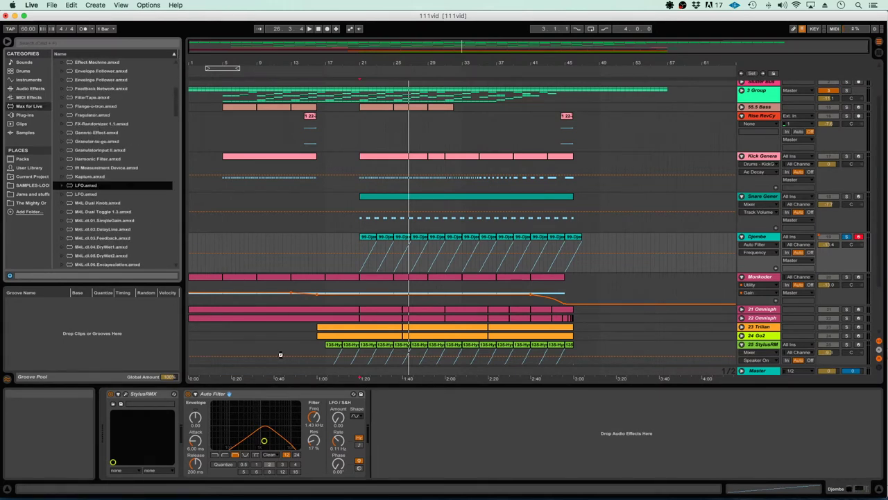
pyautogui.doubleClick(92, 186)
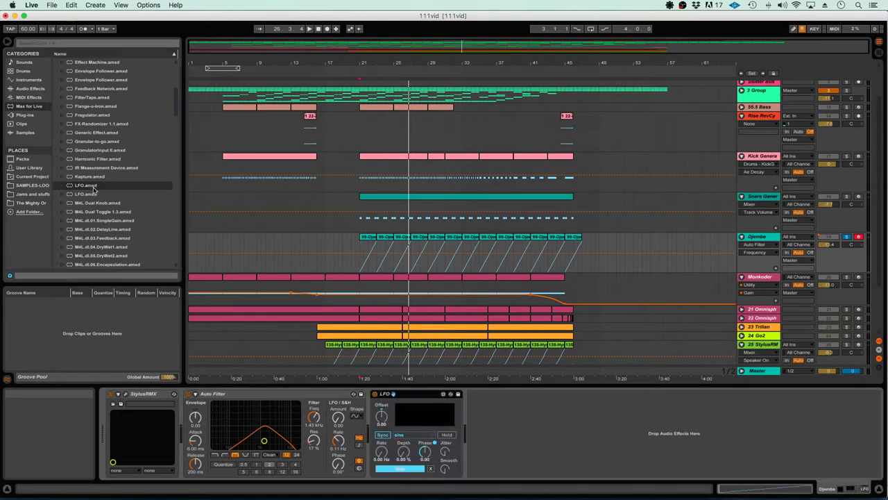
# Step: Add a Ping Pong Delay after the LFO on the djembe track
pyautogui.click(30, 89)
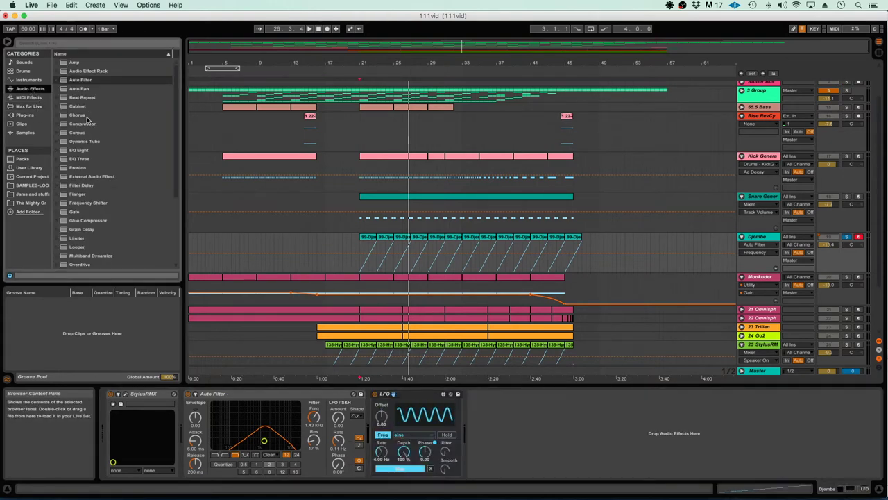
pyautogui.scroll(-5, 95, 159)
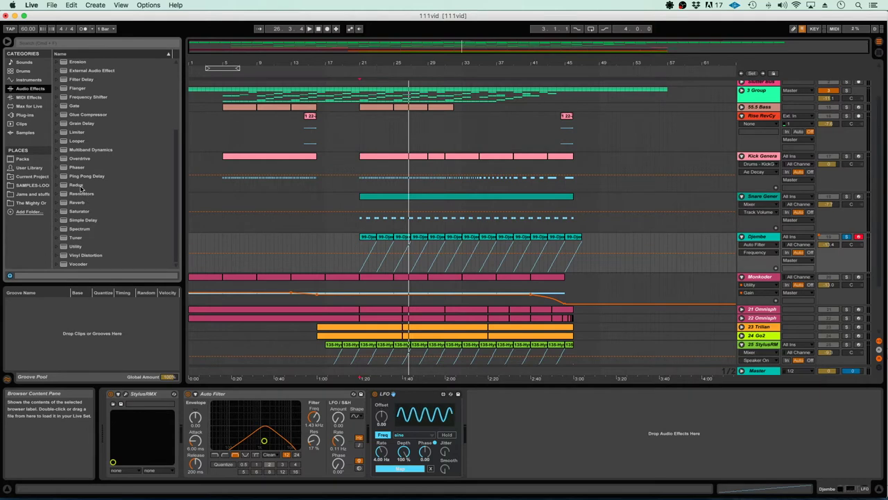
pyautogui.moveTo(79, 179); pyautogui.dragTo(482, 419)
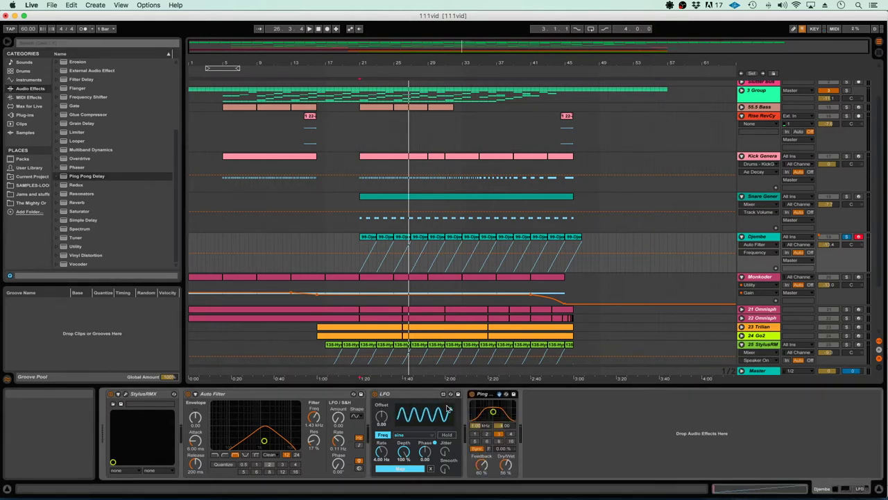
pyautogui.scroll(3, 104, 184)
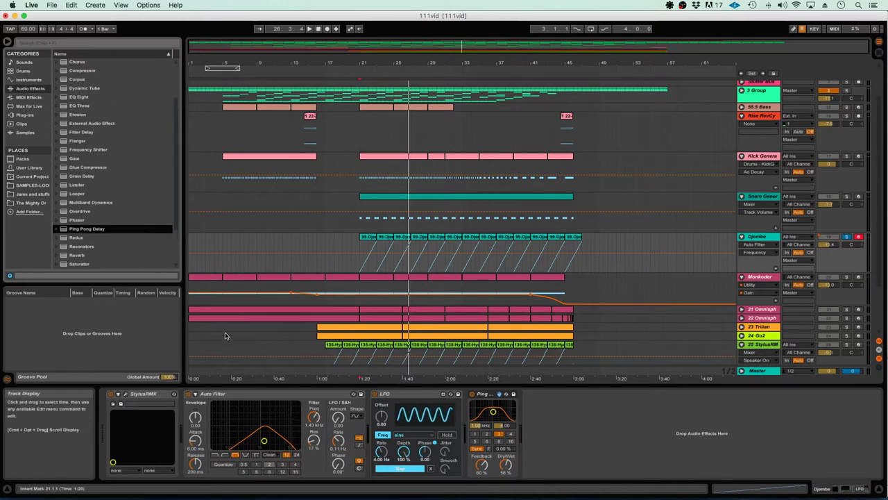
# Step: Map the LFO to the Auto Filter frequency as a tempo-synced triangle at rate 1/12 with 37.7% depth and some jitter
pyautogui.click(404, 469)
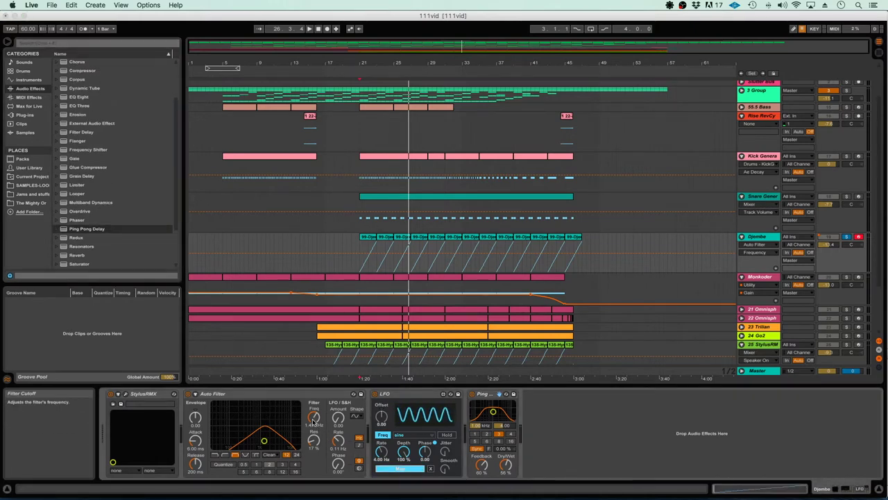
pyautogui.moveTo(314, 422); pyautogui.dragTo(315, 444)
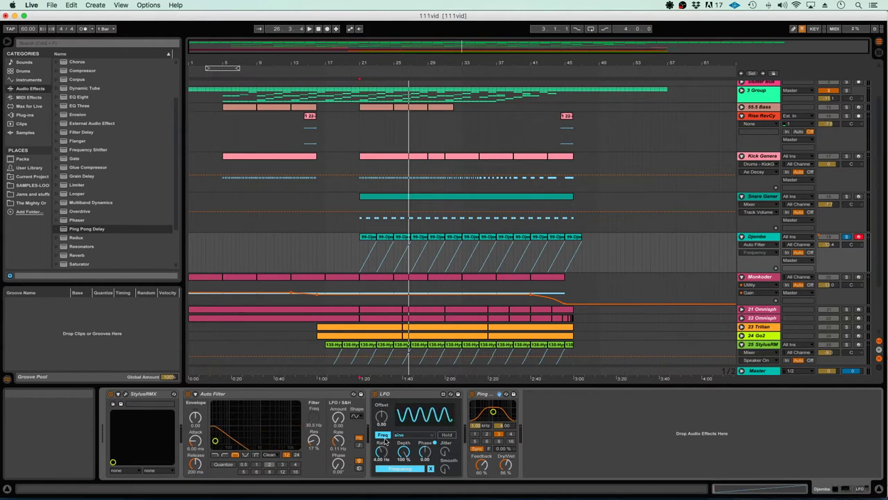
pyautogui.click(383, 436)
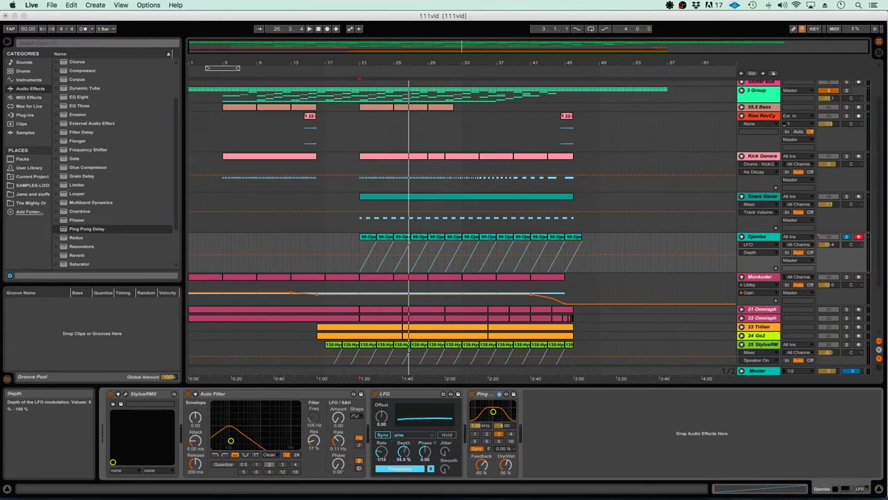
pyautogui.click(427, 435)
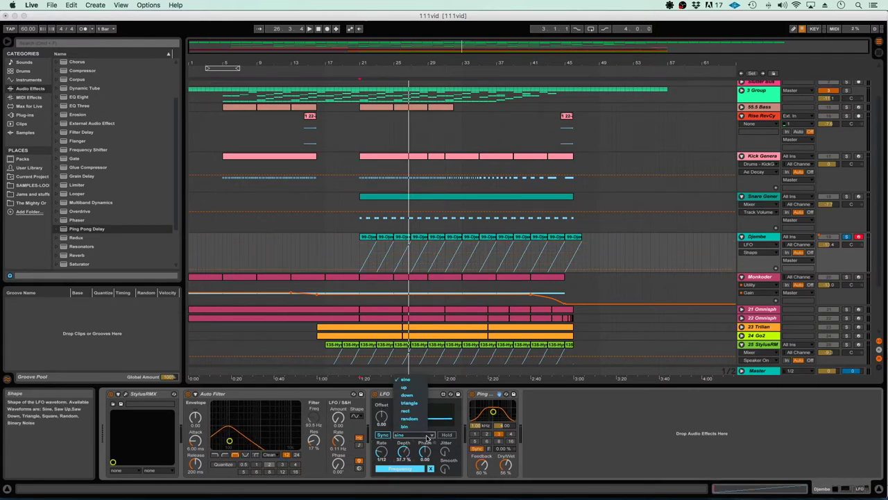
pyautogui.click(408, 402)
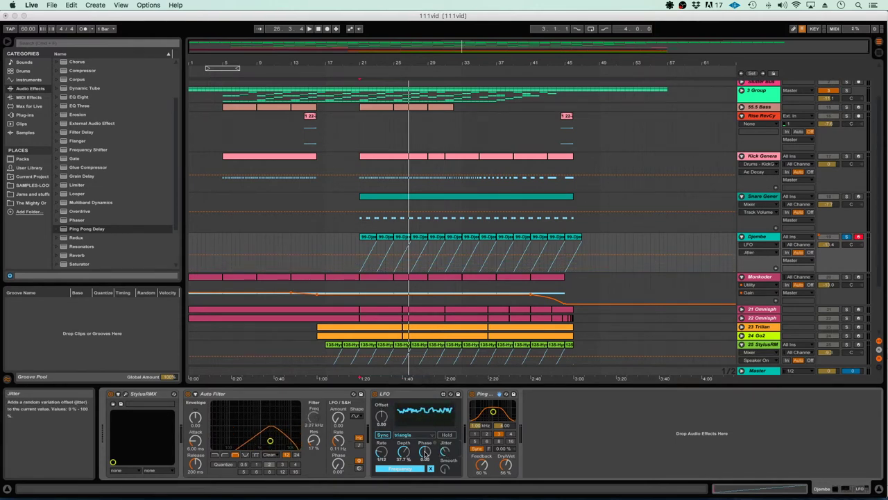
# Step: Raise the Auto Filter resonance to 43% and play the soloed djembe track
pyautogui.click(313, 419)
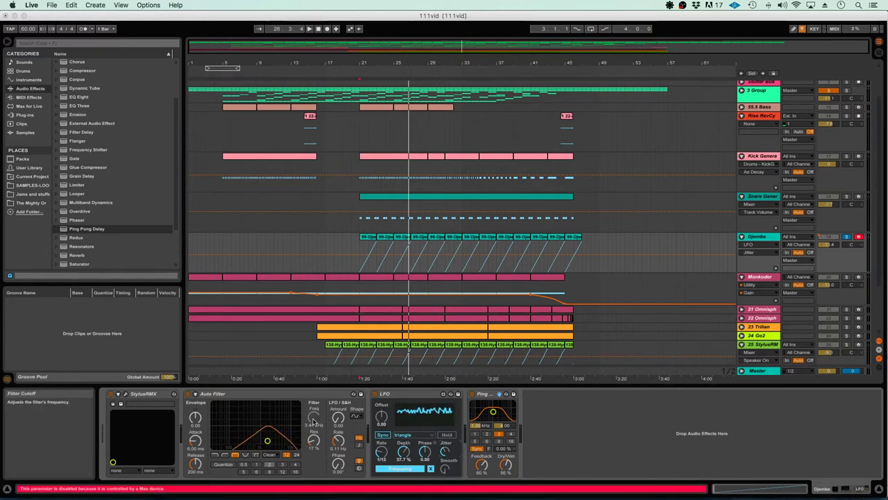
pyautogui.moveTo(314, 440); pyautogui.dragTo(313, 394)
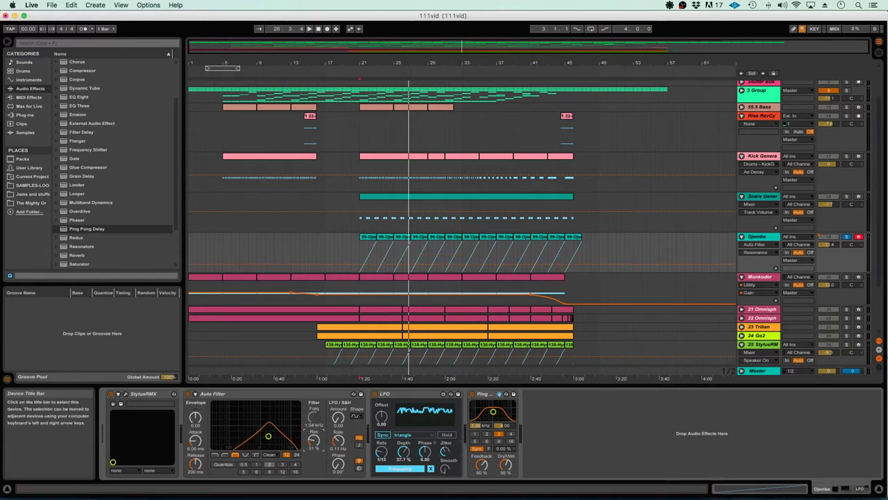
pyautogui.press('space')
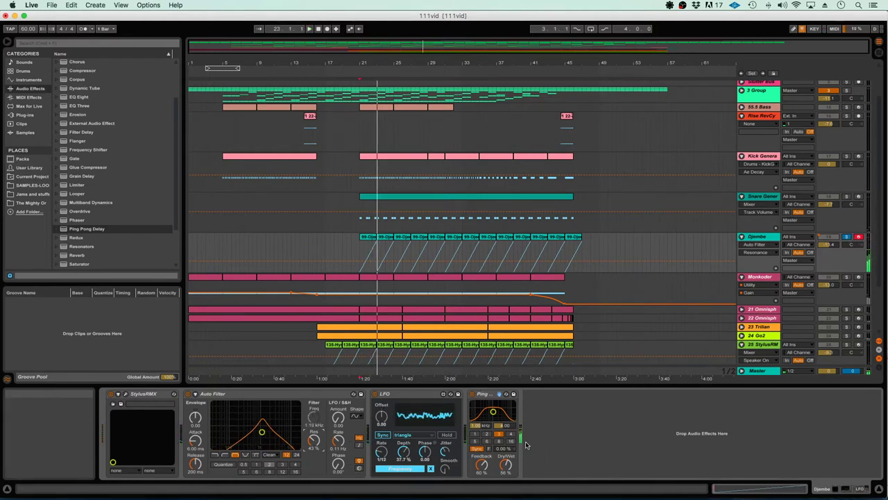
# Step: Set the Ping Pong Delay dry/wet to 29%, unsolo the djembe track and play the full mix
pyautogui.moveTo(508, 464); pyautogui.dragTo(508, 480)
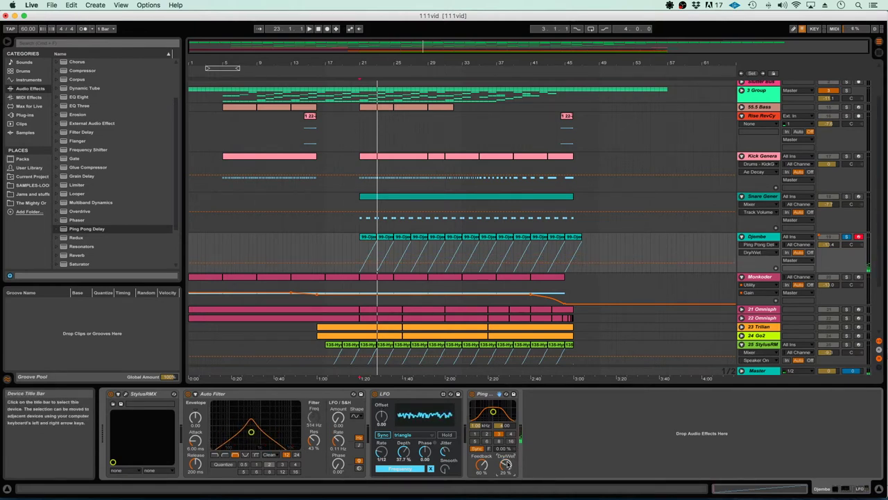
pyautogui.click(848, 237)
pyautogui.press('space')
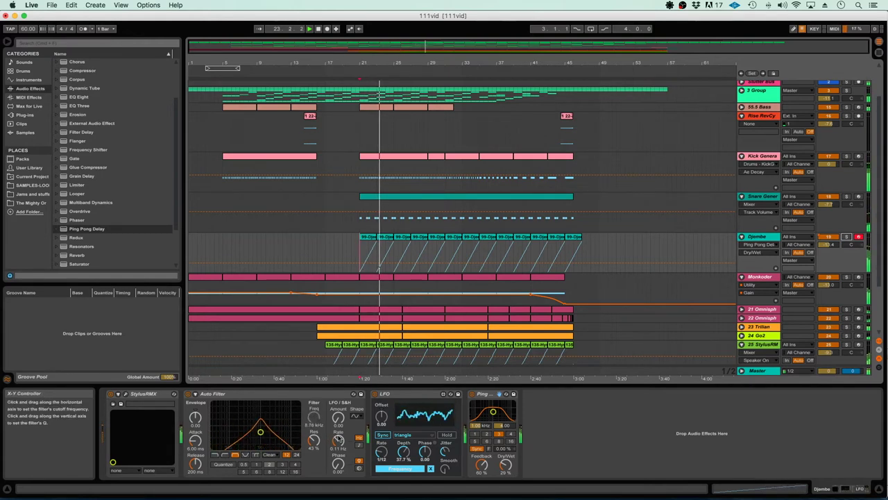
# Step: Unmap the LFO from the Auto Filter frequency, readjust the cutoff and map the LFO to it again
pyautogui.click(431, 469)
pyautogui.click(314, 417)
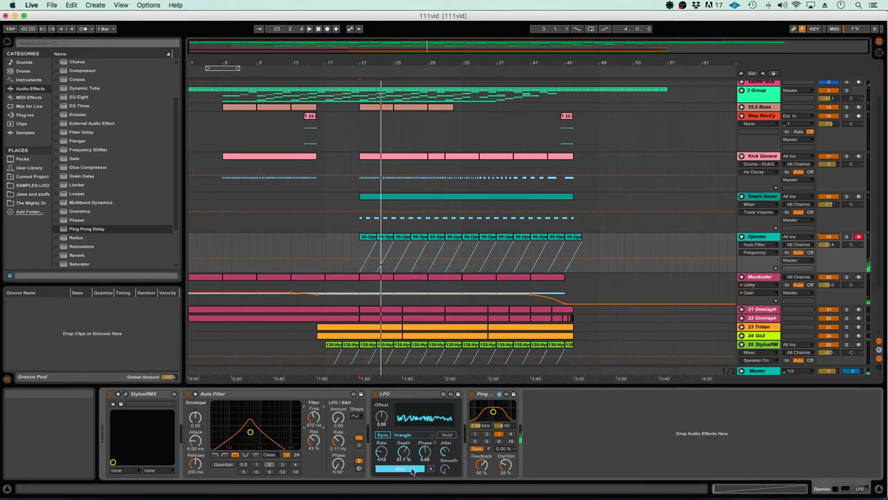
pyautogui.click(413, 469)
pyautogui.click(314, 416)
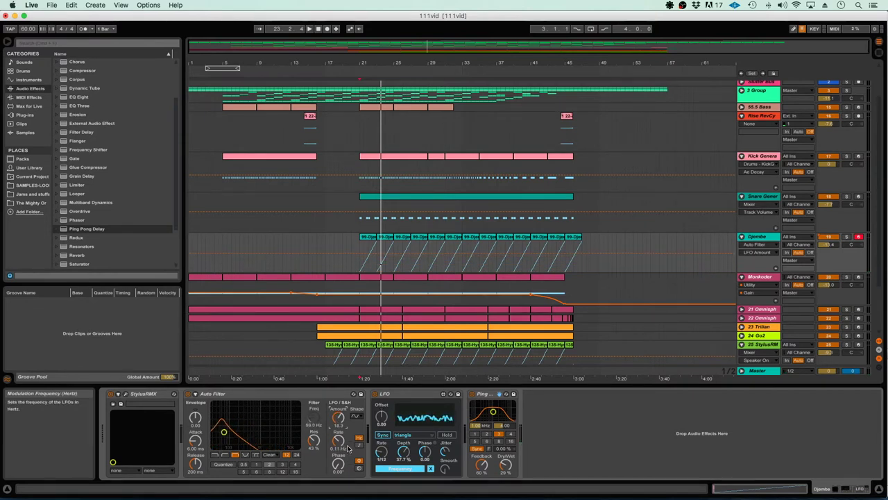
# Step: Sync the Auto Filter's internal LFO at rate 1/6 with amount 18.3, and set the LFO device to 32.1% depth and phase 0.33
pyautogui.click(359, 444)
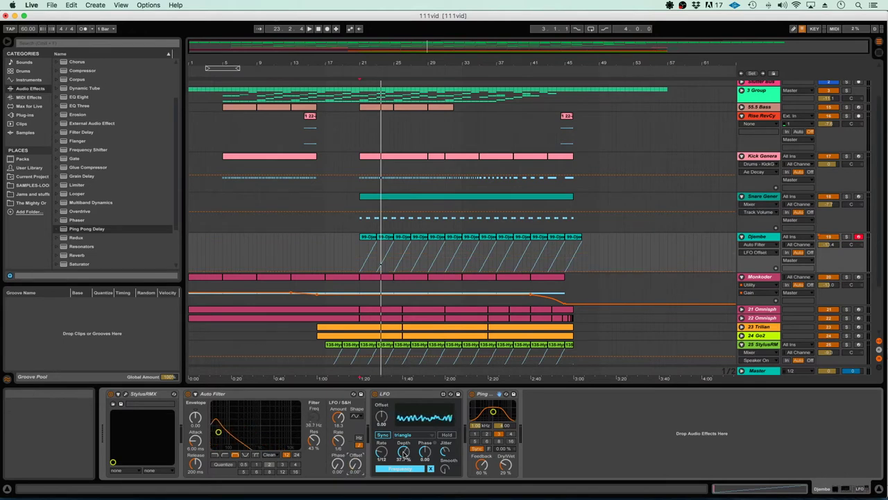
pyautogui.moveTo(404, 451); pyautogui.dragTo(404, 395)
pyautogui.moveTo(420, 458); pyautogui.dragTo(420, 449)
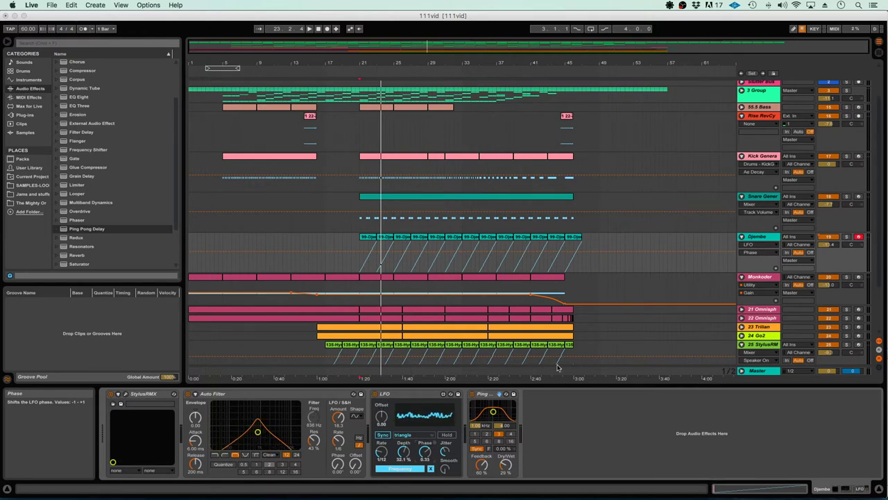
# Step: Play the mix and enable the Auto Filter's LFO quantize at 3
pyautogui.press('space')
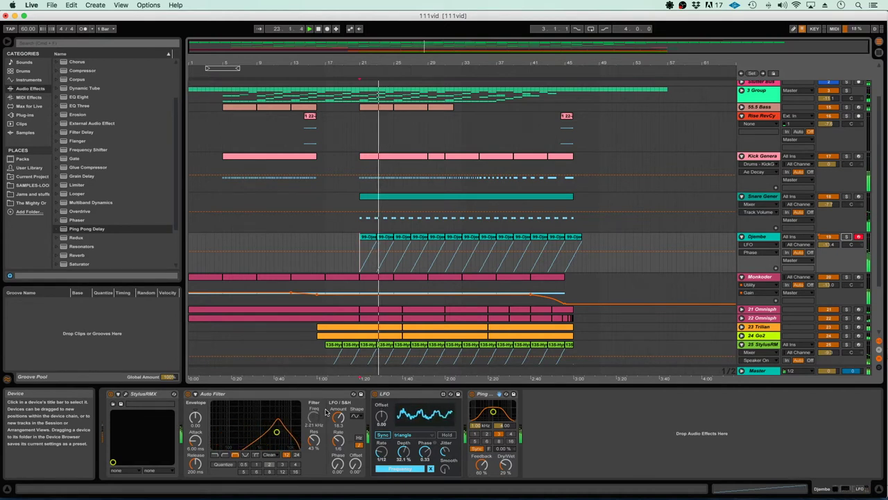
pyautogui.click(279, 465)
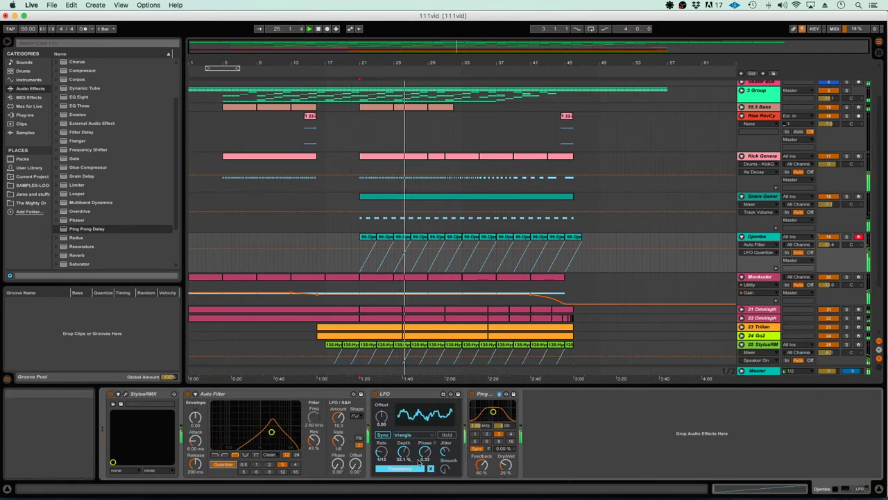
# Step: Add a Glue Compressor to the djembe track with a -14.6 dB threshold and 3.81 dB makeup, and adjust its release
pyautogui.scroll(2, 154, 211)
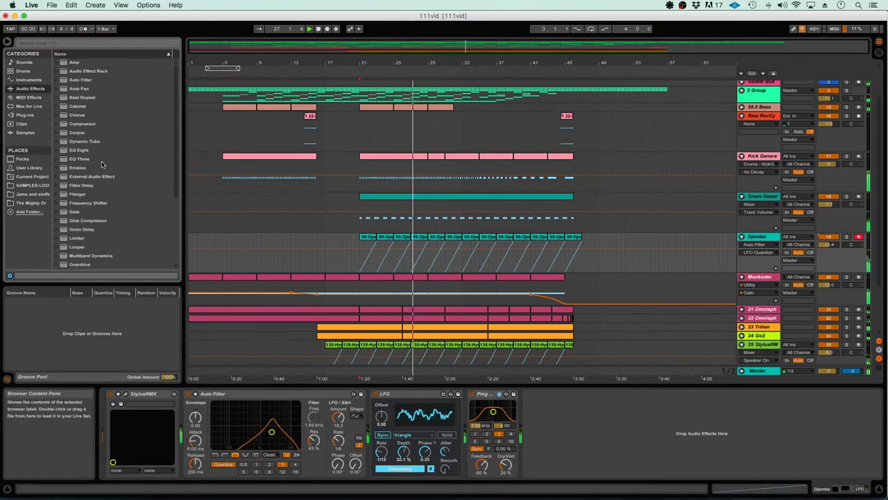
pyautogui.click(85, 220)
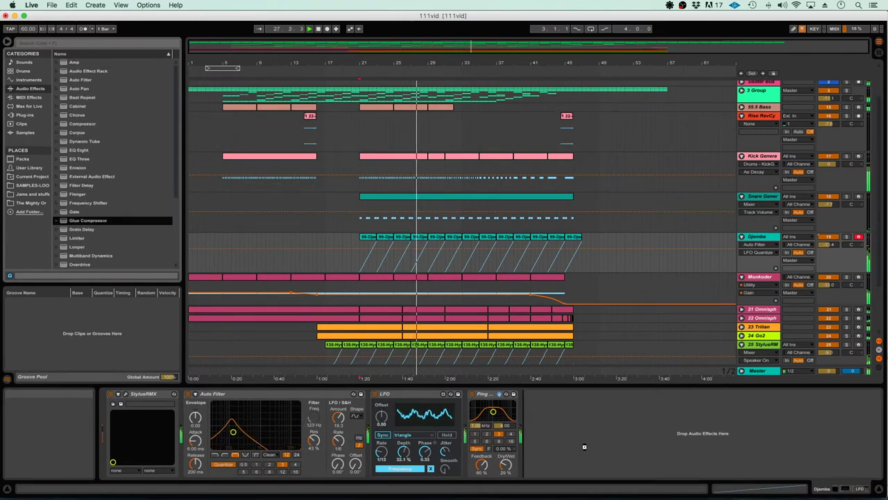
pyautogui.moveTo(586, 447); pyautogui.dragTo(574, 488)
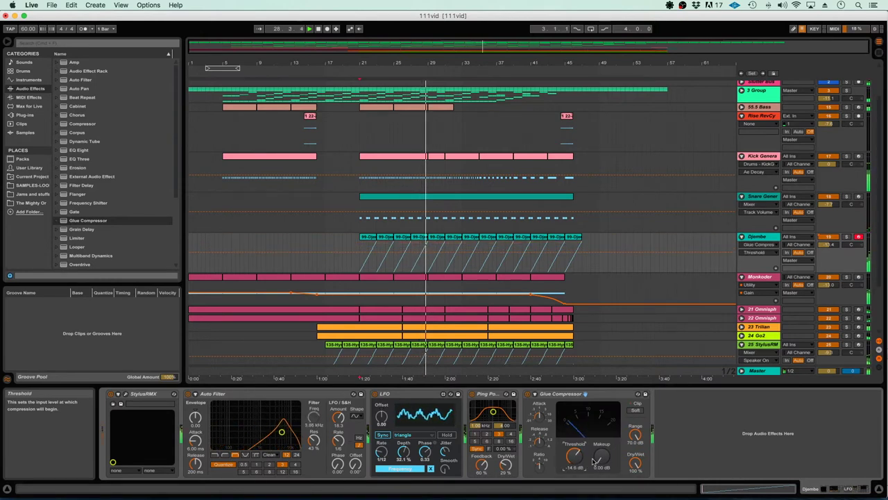
pyautogui.moveTo(601, 461); pyautogui.dragTo(601, 444)
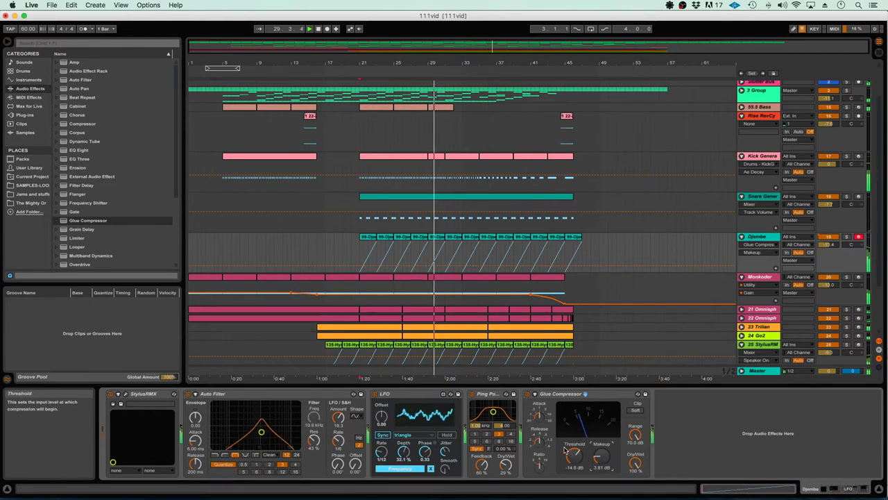
pyautogui.moveTo(539, 416); pyautogui.dragTo(539, 445)
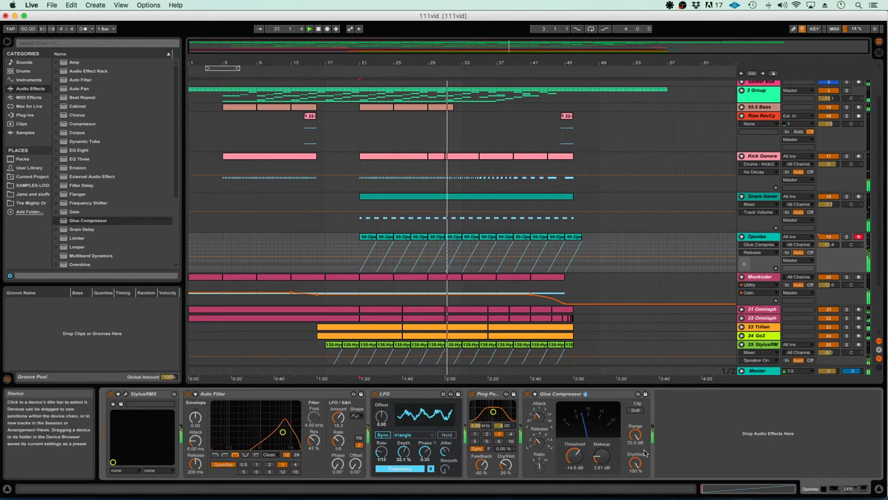
# Step: Enable soft clipping on the Glue Compressor and set range 11.4 dB, threshold -13.0 dB and makeup 4.44 dB
pyautogui.click(637, 411)
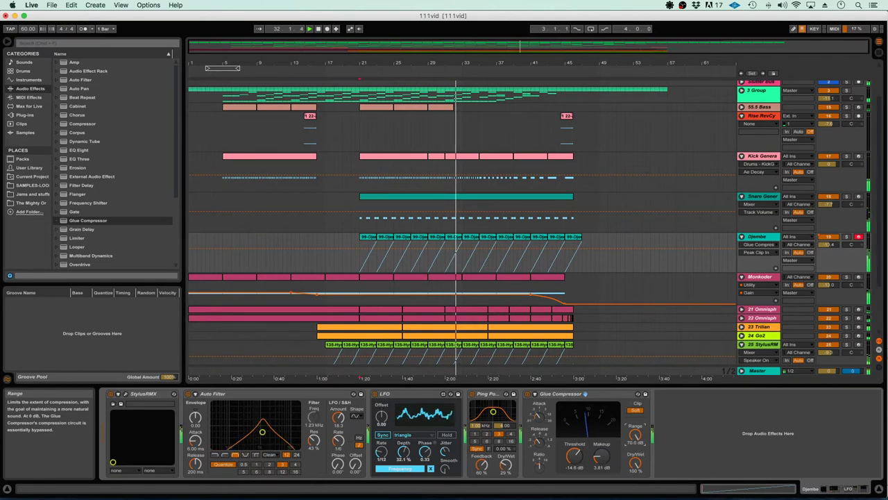
pyautogui.click(636, 436)
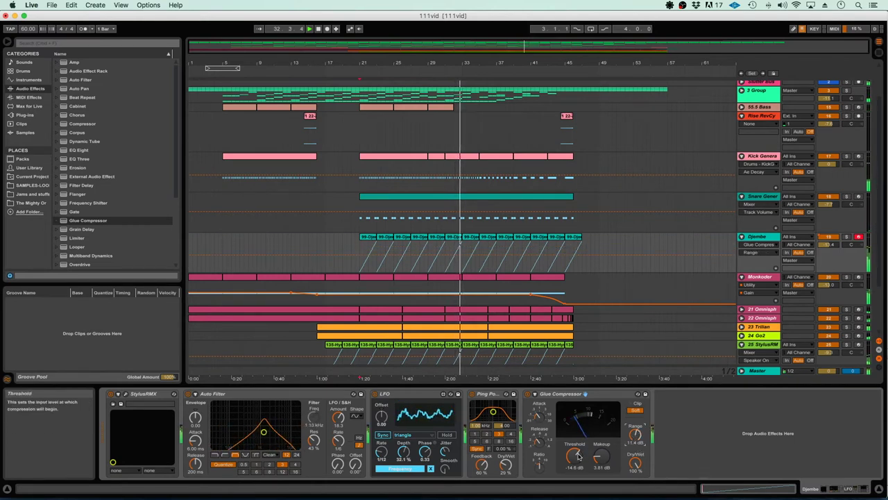
pyautogui.moveTo(579, 459); pyautogui.dragTo(585, 460)
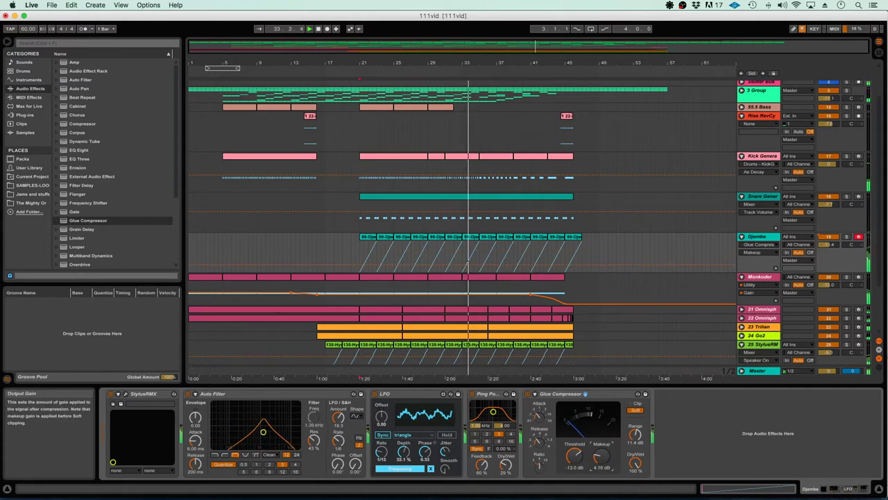
pyautogui.moveTo(601, 458); pyautogui.dragTo(601, 456)
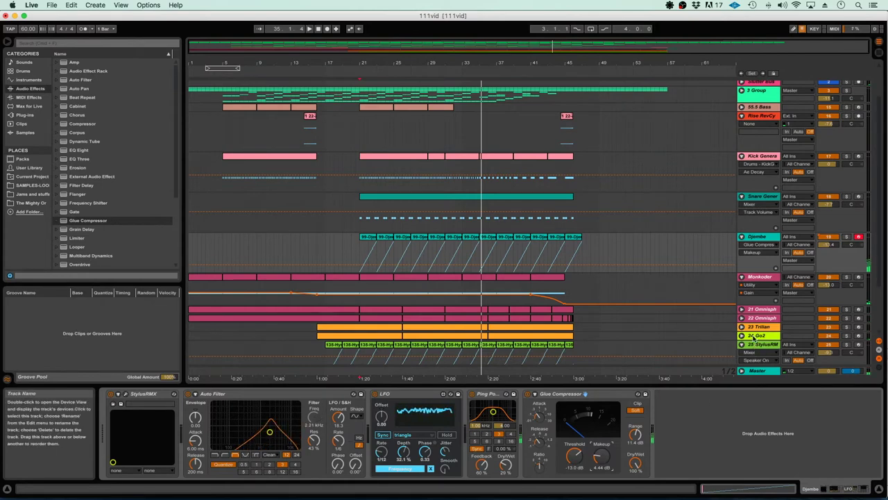
# Step: Open the Djembe track's Stylus RMX window, reposition it and turn on parameter configuration for the device
pyautogui.click(758, 237)
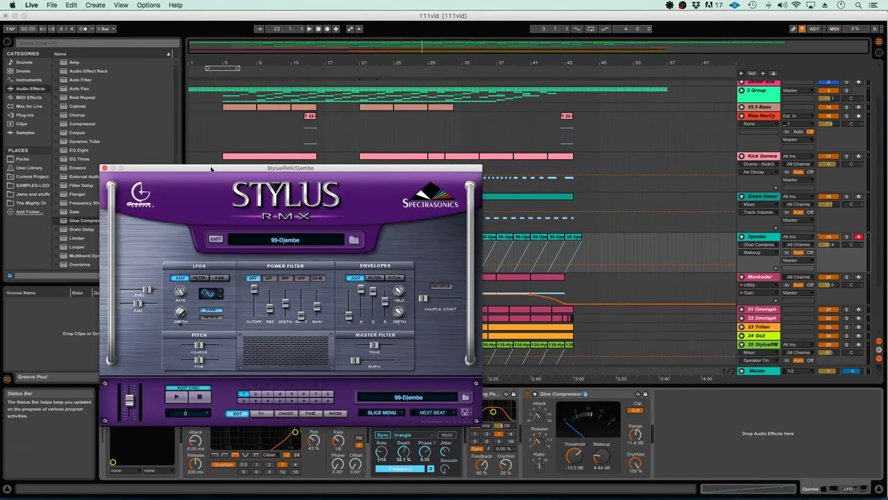
pyautogui.moveTo(212, 170); pyautogui.dragTo(302, 106)
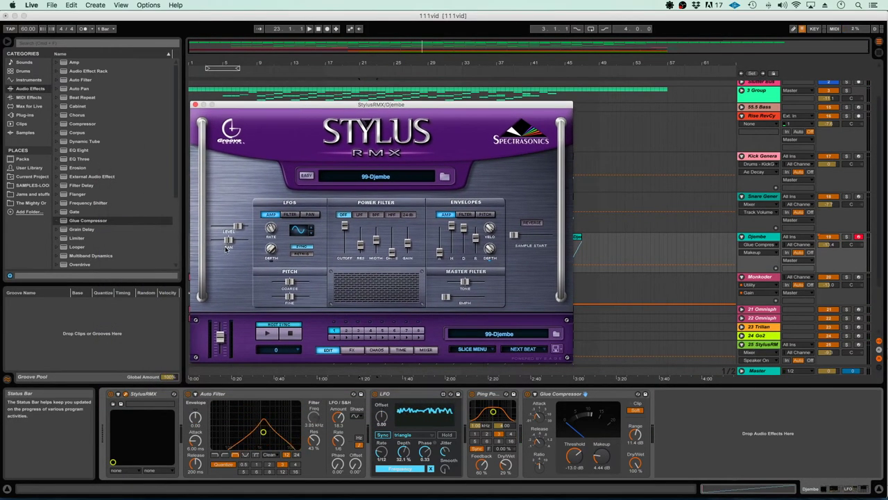
pyautogui.click(119, 394)
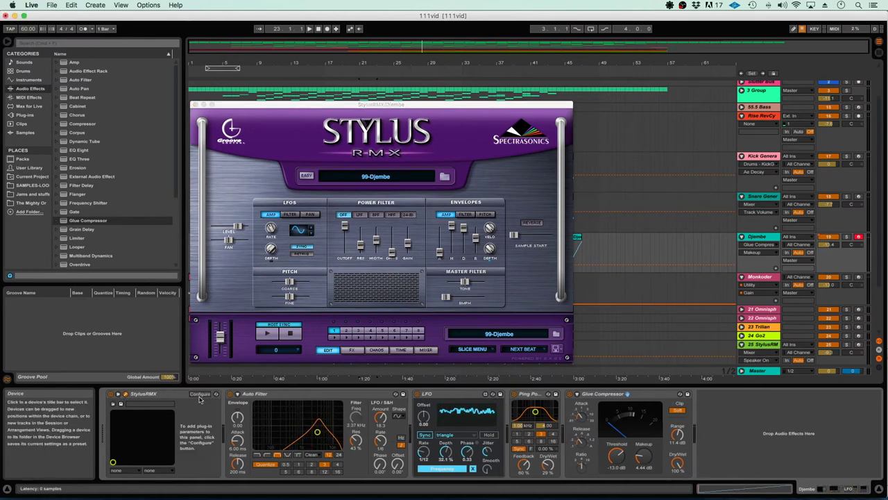
pyautogui.click(199, 394)
# Step: Enable host automation for Stylus RMX's coarse pitch, add it to the device's parameters and end parameter configuration
pyautogui.click(289, 282)
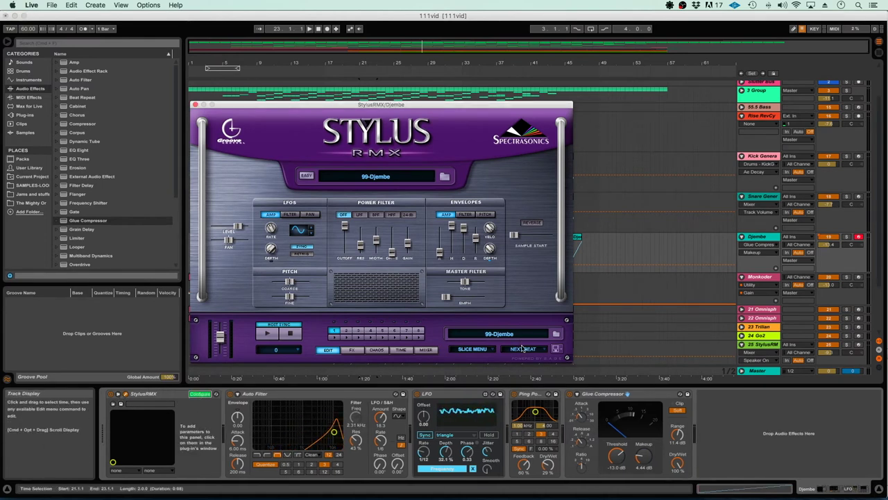
pyautogui.click(556, 348)
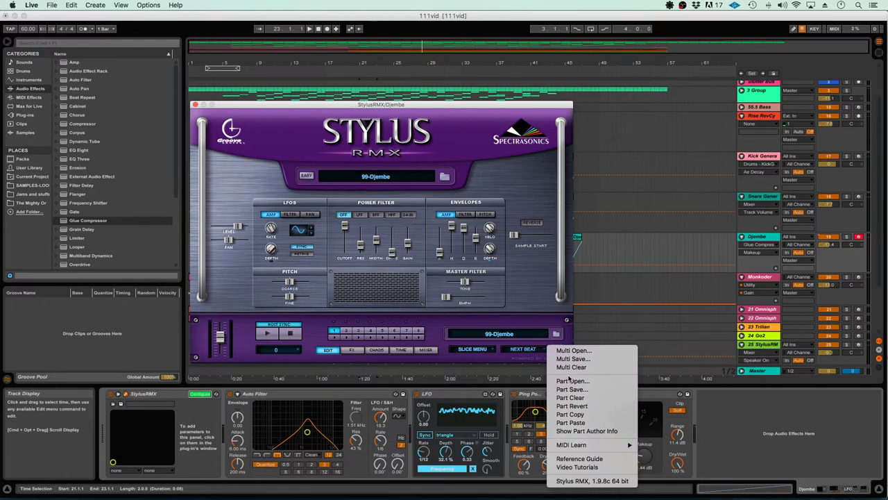
pyautogui.moveTo(594, 448)
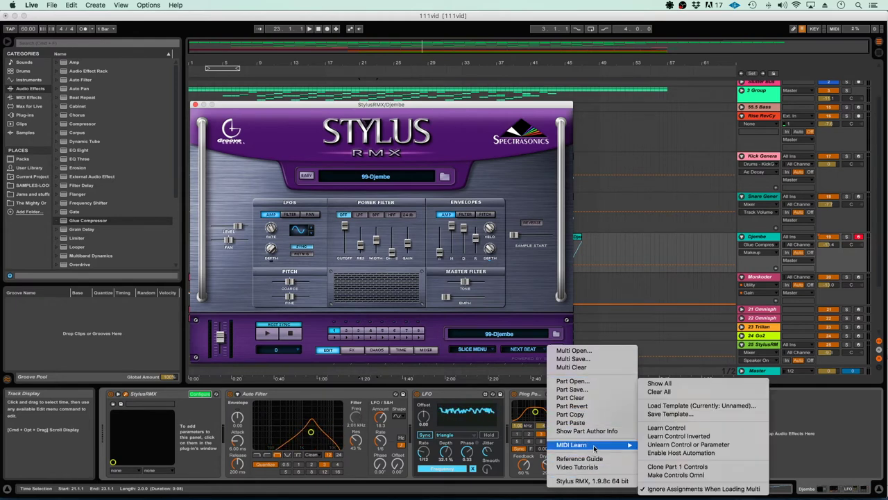
pyautogui.click(704, 454)
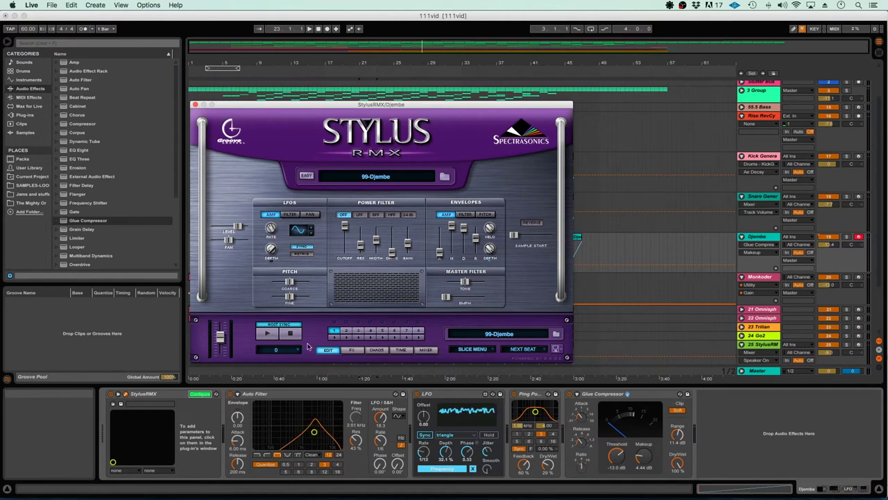
pyautogui.click(289, 283)
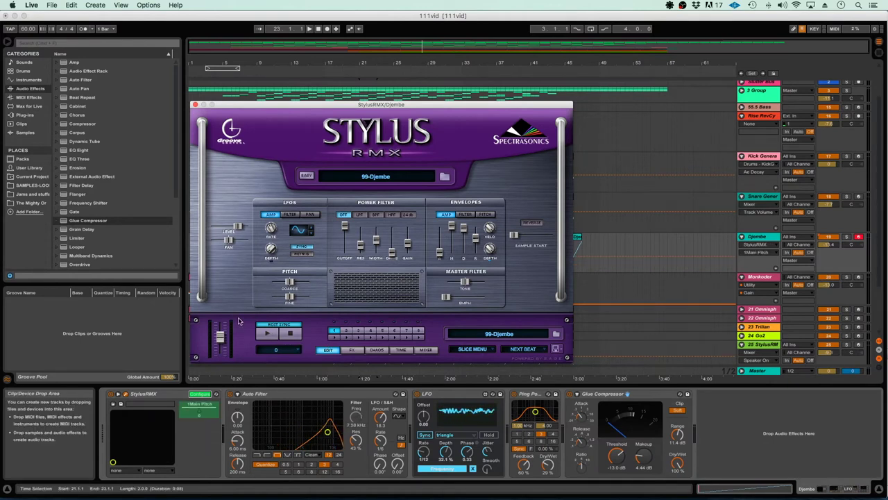
pyautogui.click(200, 394)
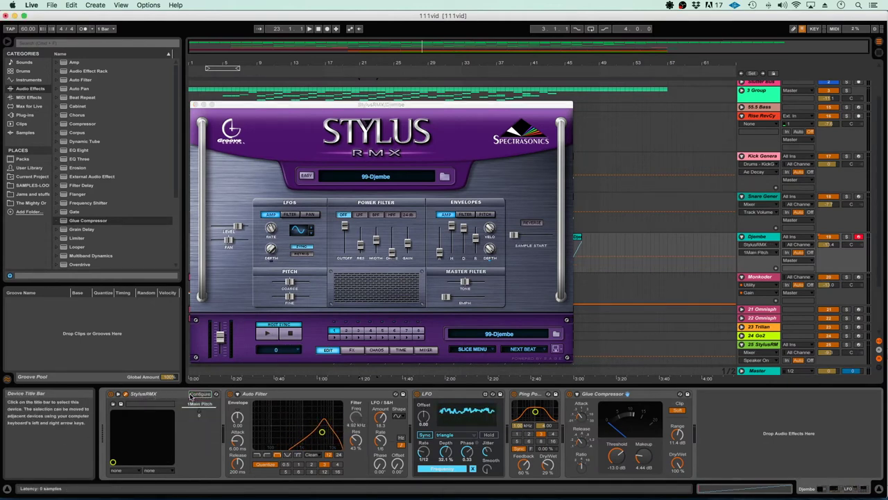
# Step: Set the djembe's Main Pitch to -7, close the Stylus RMX window and play from bar 21
pyautogui.click(118, 394)
pyautogui.click(118, 395)
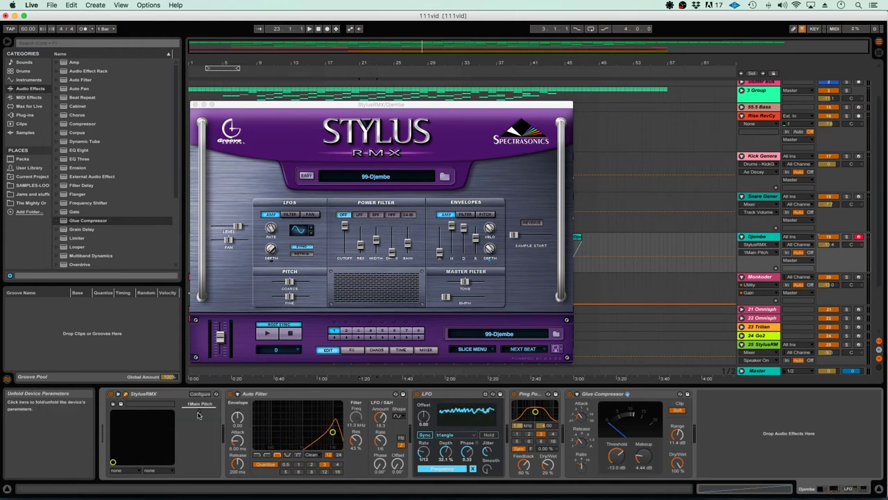
pyautogui.click(196, 105)
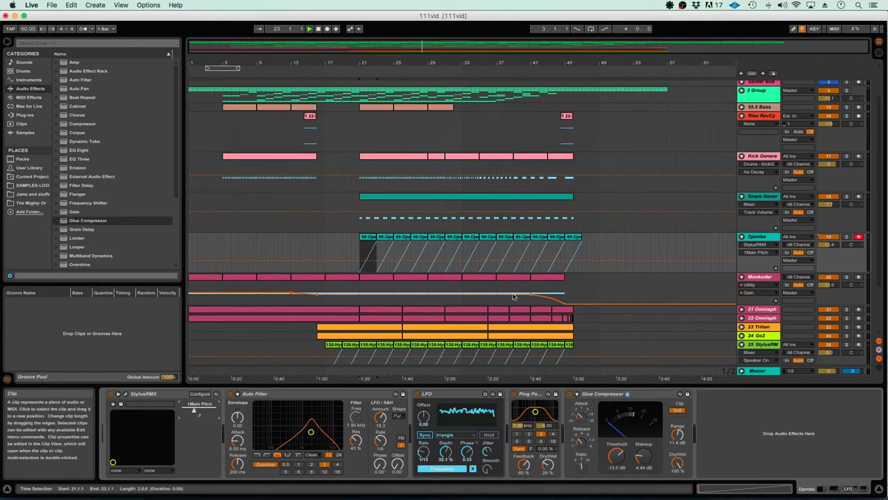
pyautogui.press('space')
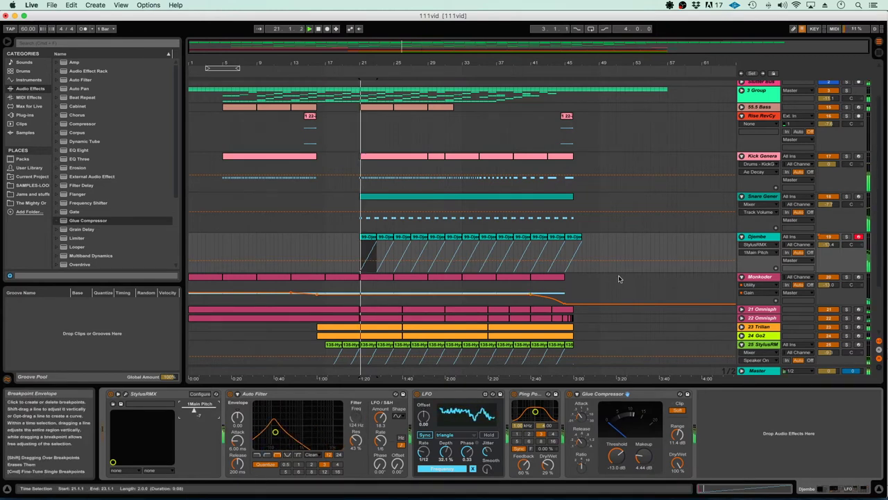
# Step: Shorten the last djembe clip so that it ends at bar 46
pyautogui.click(576, 239)
pyautogui.press('+')
pyautogui.press('+')
pyautogui.hscroll(4, 576, 241)
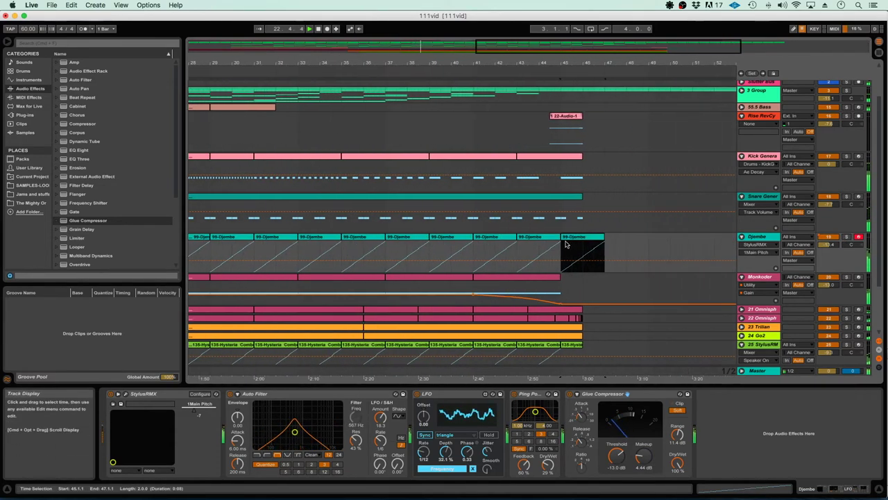
pyautogui.moveTo(585, 238); pyautogui.dragTo(564, 239)
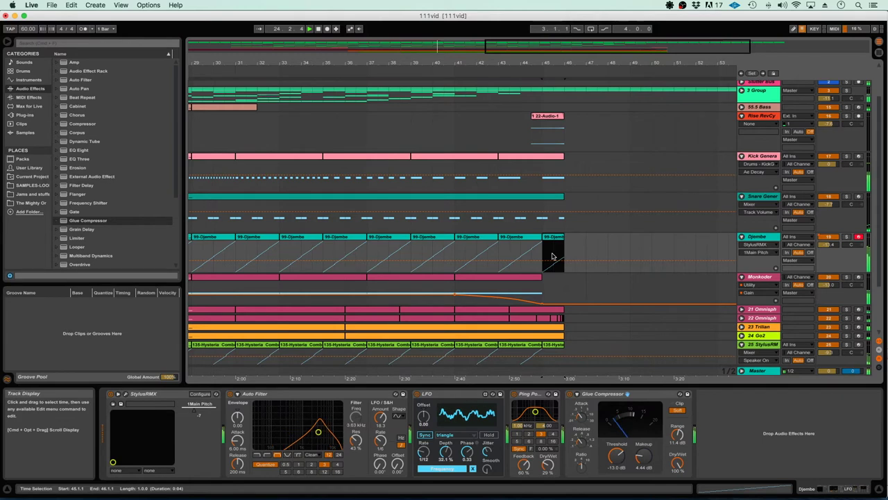
# Step: Automate Main Pitch over the final djembe clip from bar 45 to 46 as a rising ramp starting at -12, auditioning it
pyautogui.click(553, 257)
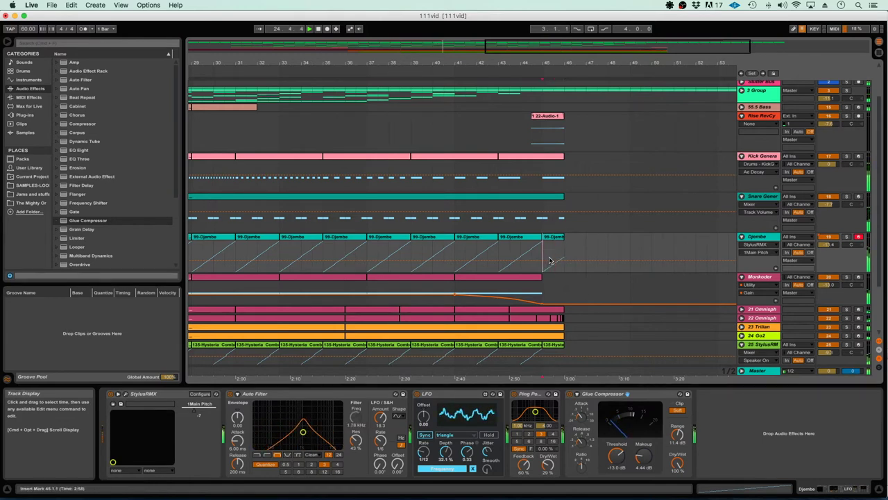
pyautogui.click(548, 260)
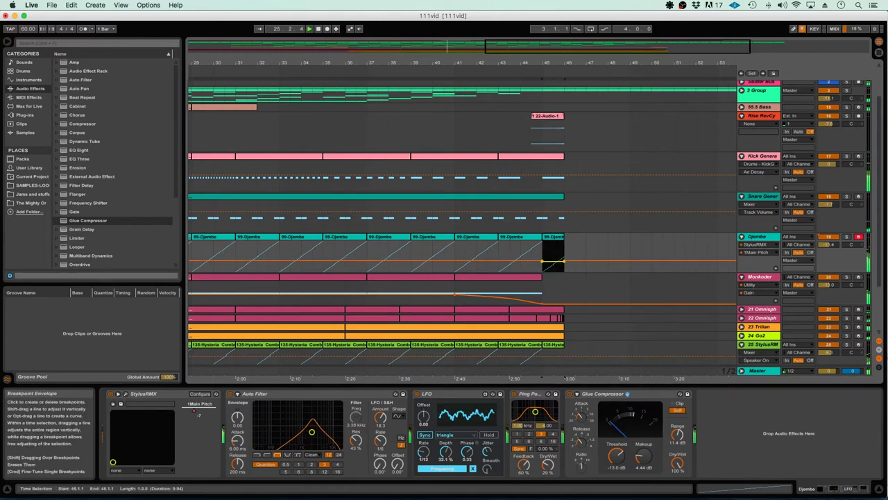
pyautogui.click(543, 258)
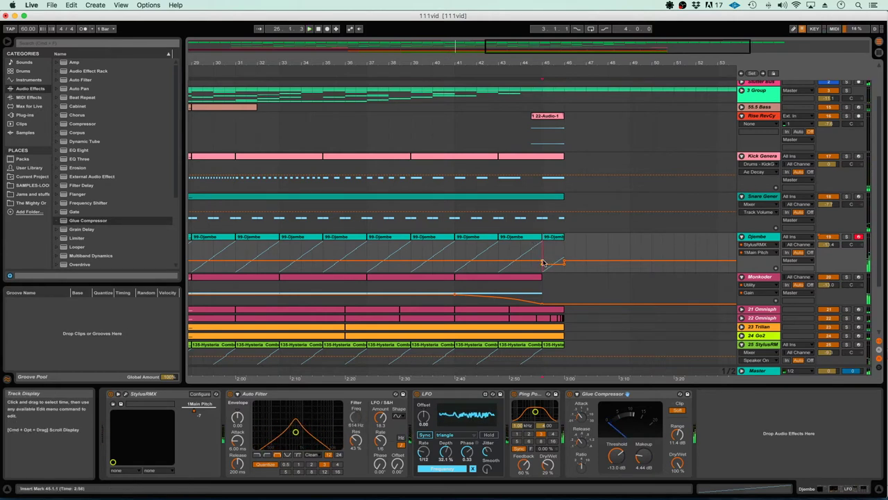
pyautogui.press('space')
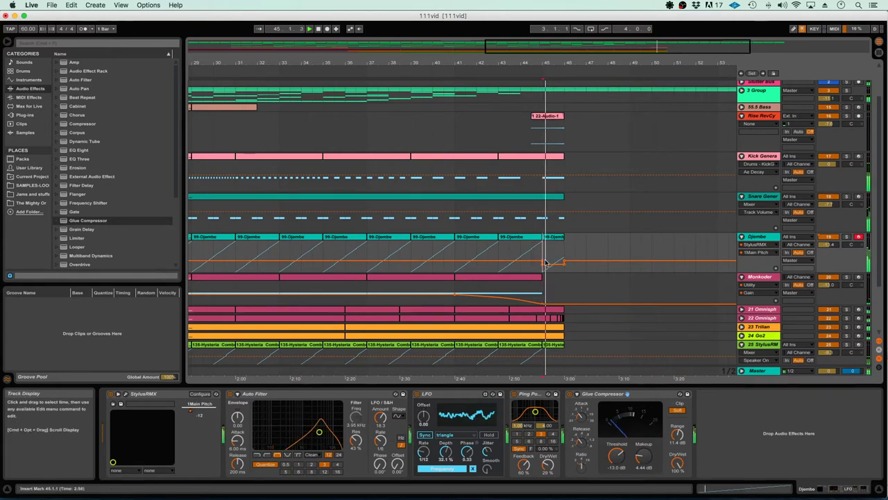
pyautogui.press('space')
pyautogui.press('space')
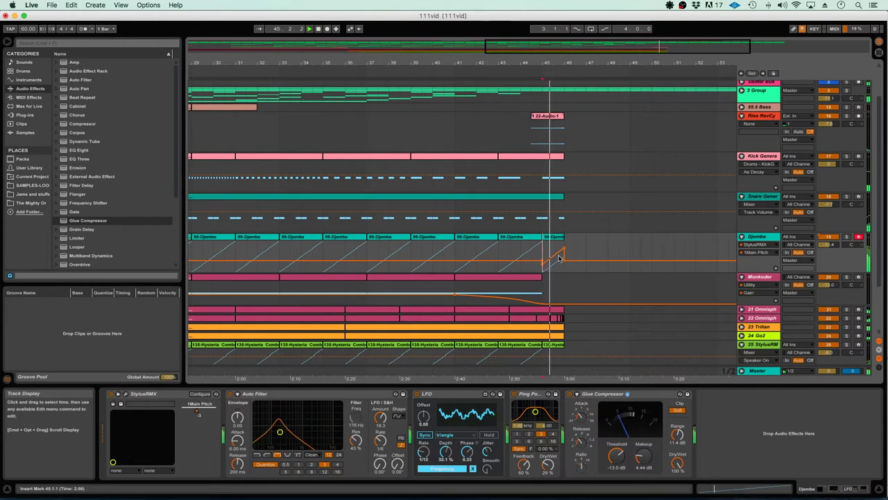
# Step: Play the end of the final djembe clip from 45.4.3 and bend its pitch ramp into a curve that steepens towards the end
pyautogui.moveTo(564, 251)
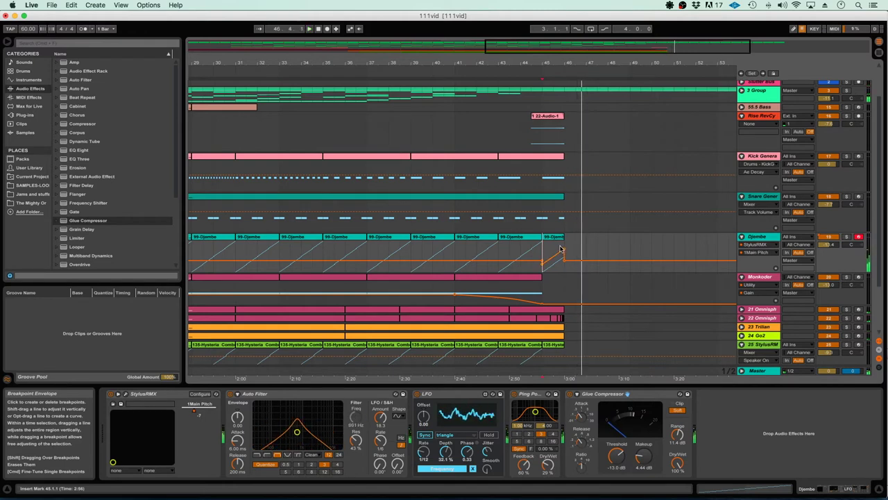
pyautogui.press('+')
pyautogui.press('+')
pyautogui.press('+')
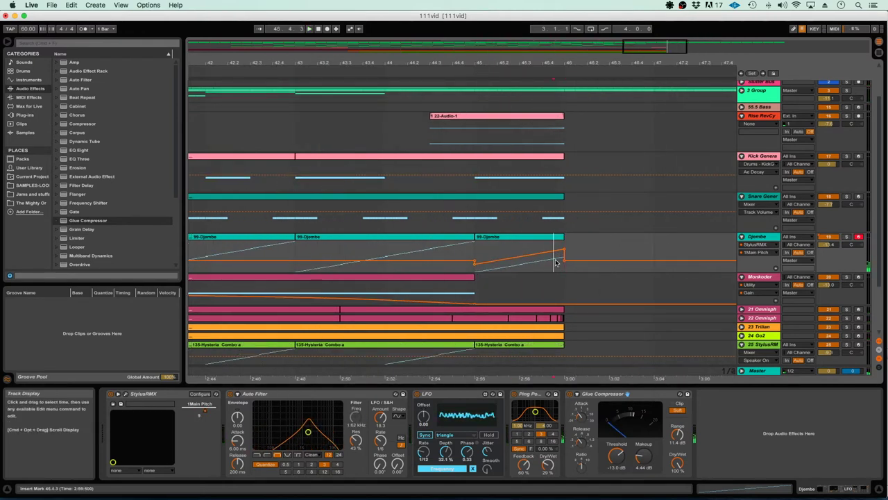
pyautogui.press('space')
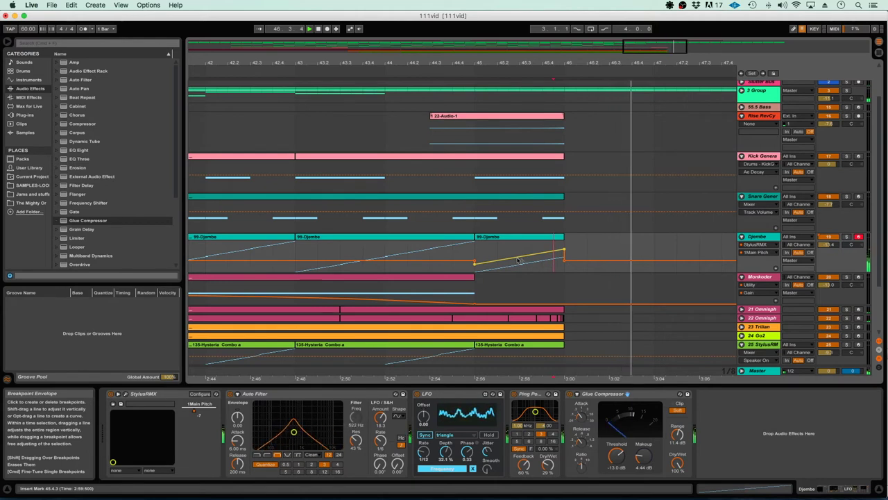
pyautogui.moveTo(525, 260); pyautogui.dragTo(524, 268)
pyautogui.click(476, 254)
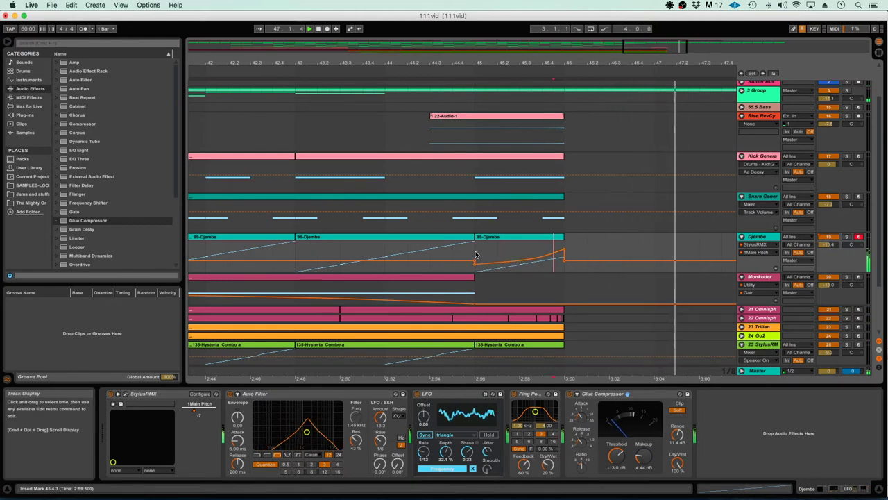
# Step: Play the arrangement's ending with the curved pitch automation and inspect the djembe's Stylus RMX settings
pyautogui.press('space')
pyautogui.press('space')
pyautogui.press('-')
pyautogui.press('-')
pyautogui.press('-')
pyautogui.press('-')
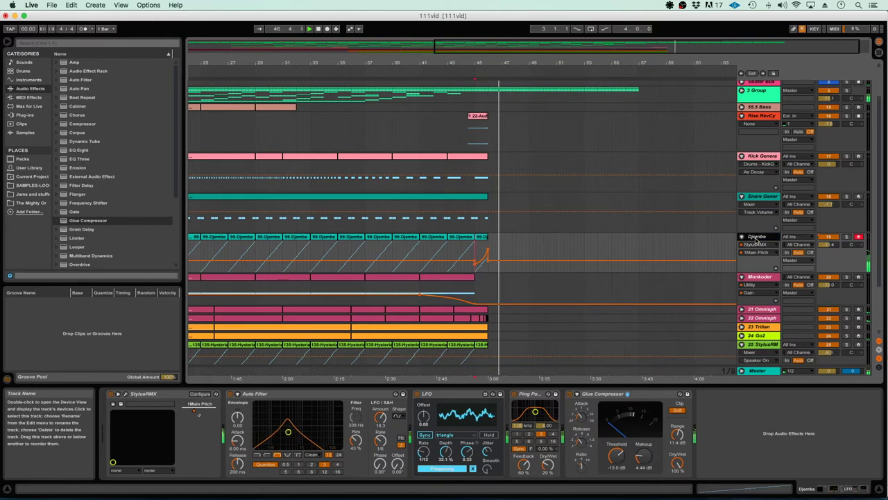
pyautogui.click(126, 395)
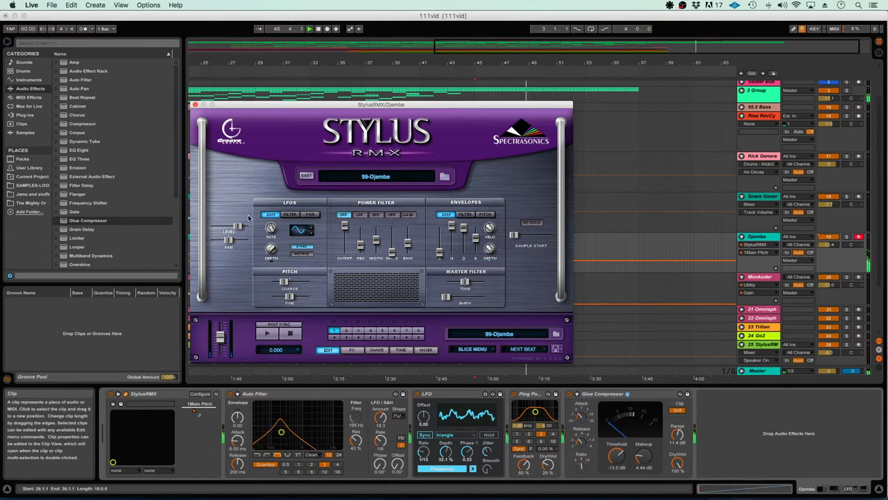
pyautogui.click(194, 104)
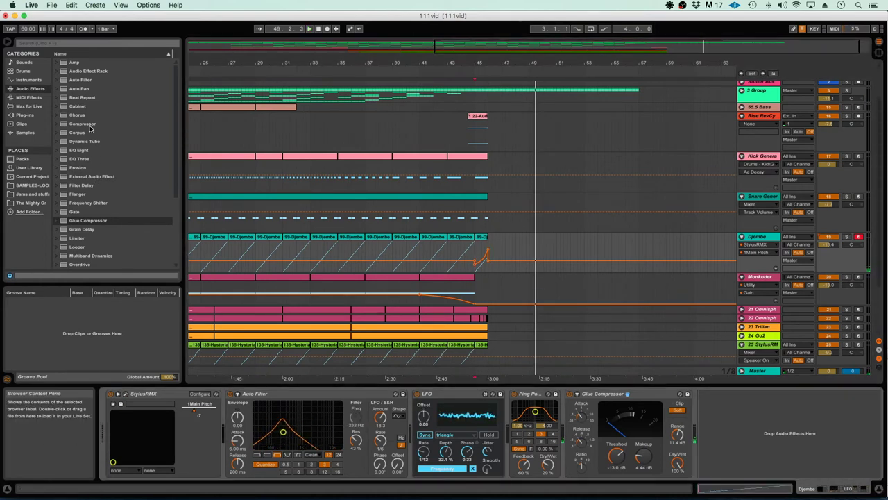
# Step: Add an EQ Eight after the Glue Compressor on the djembe track
pyautogui.click(79, 150)
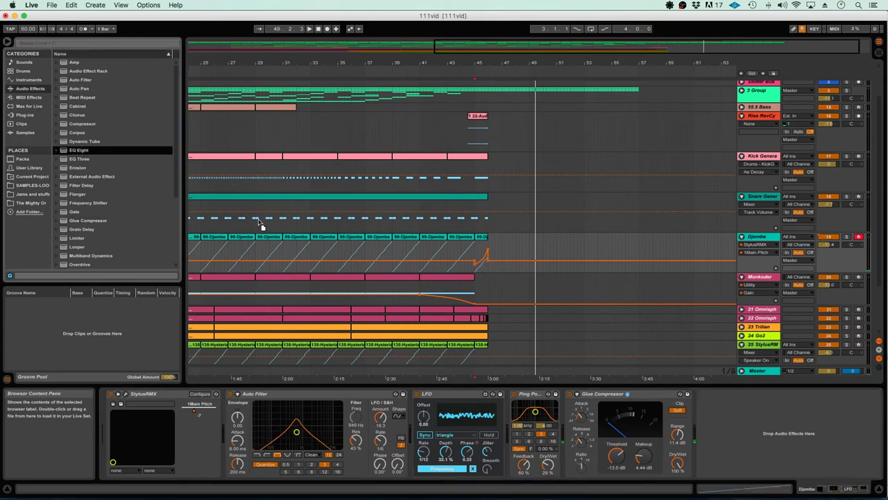
pyautogui.press('Return')
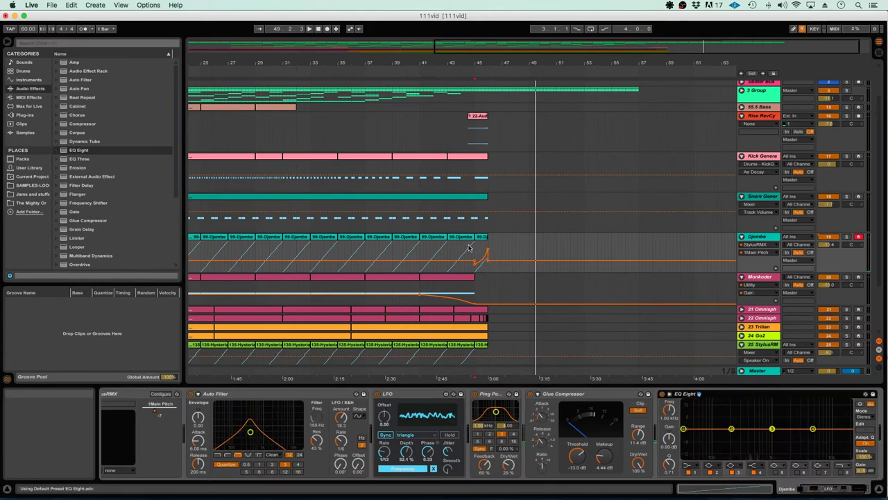
# Step: Copy the djembe clip at bar 43 to bar 46 and play it from there
pyautogui.click(480, 242)
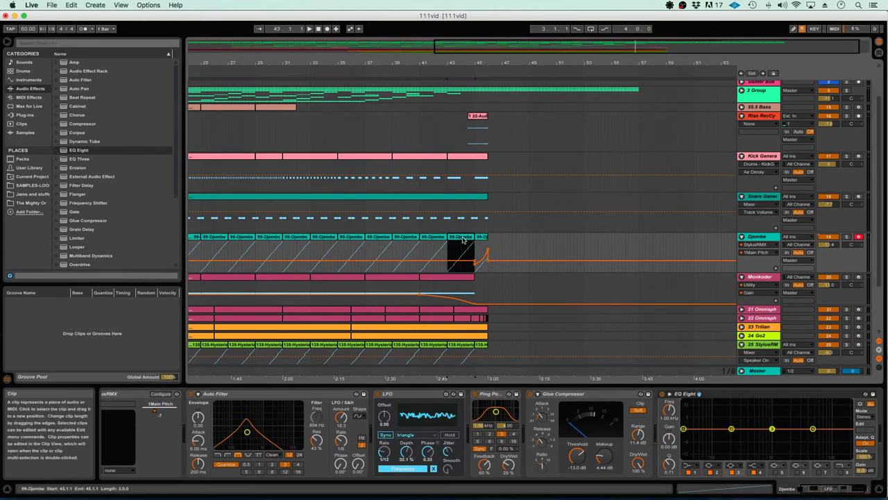
pyautogui.moveTo(478, 243); pyautogui.dragTo(502, 243)
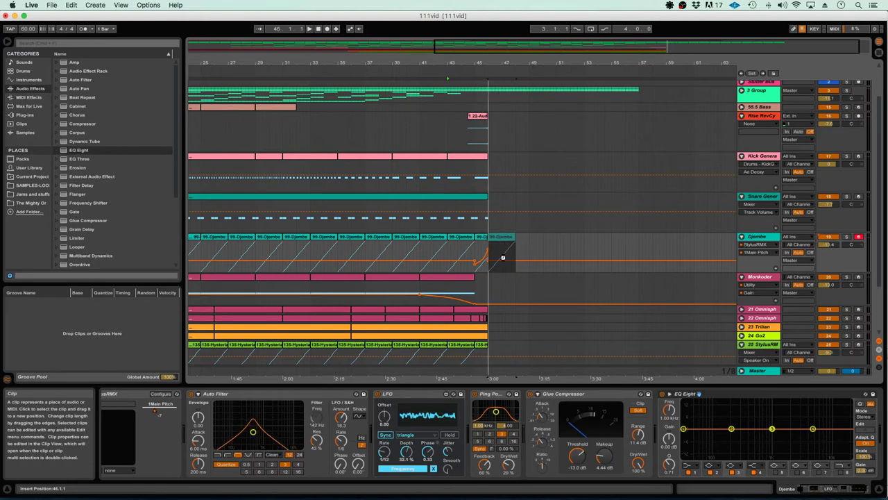
pyautogui.click(505, 272)
pyautogui.press('space')
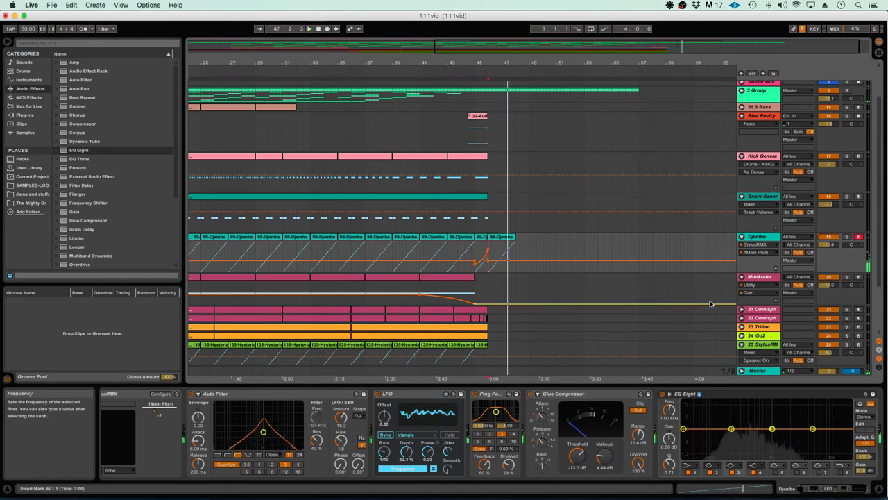
# Step: Open the djembe track's Stylus RMX interface and move it lower to inspect its settings
pyautogui.click(148, 407)
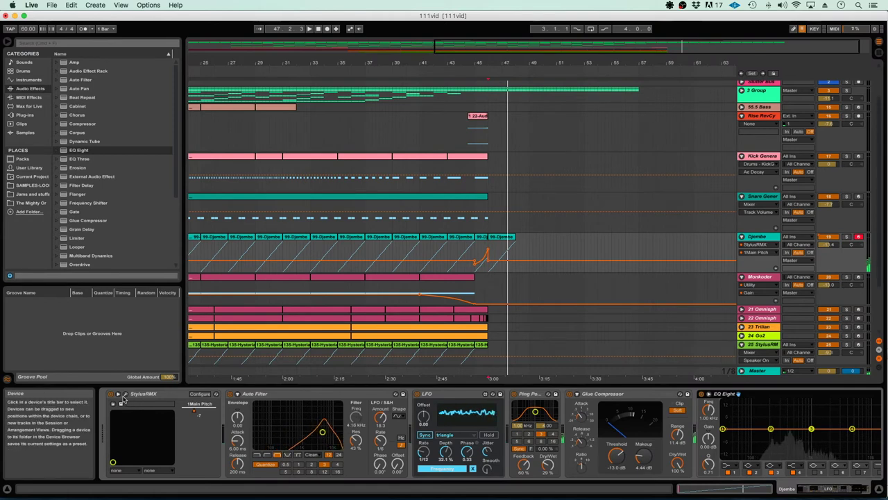
pyautogui.click(123, 394)
pyautogui.moveTo(344, 106); pyautogui.dragTo(317, 204)
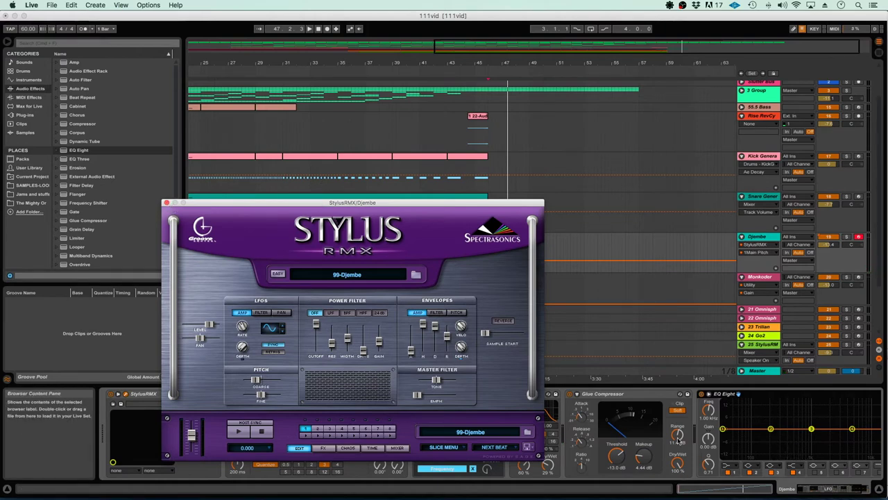
# Step: Set a low cut at about 95 Hz and a high cut at 10.6 kHz in the EQ Eight, and play the djembe with Stylus RMX closed
pyautogui.hscroll(5, 679, 439)
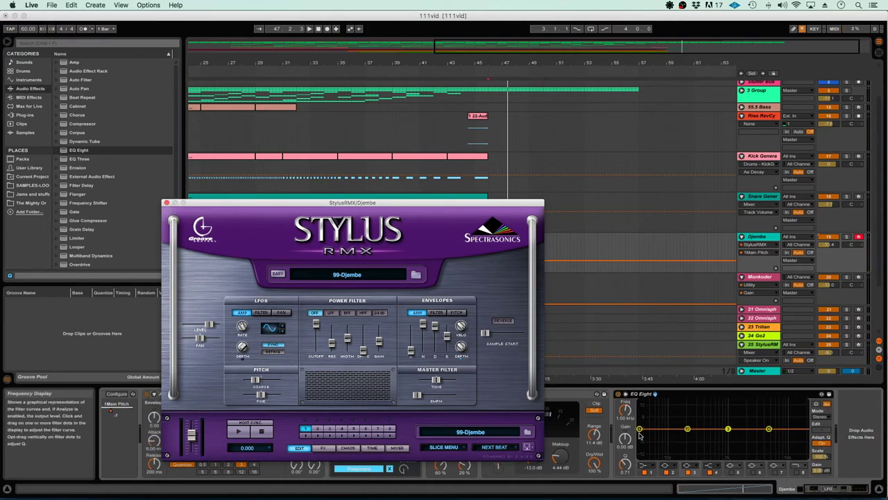
pyautogui.click(646, 466)
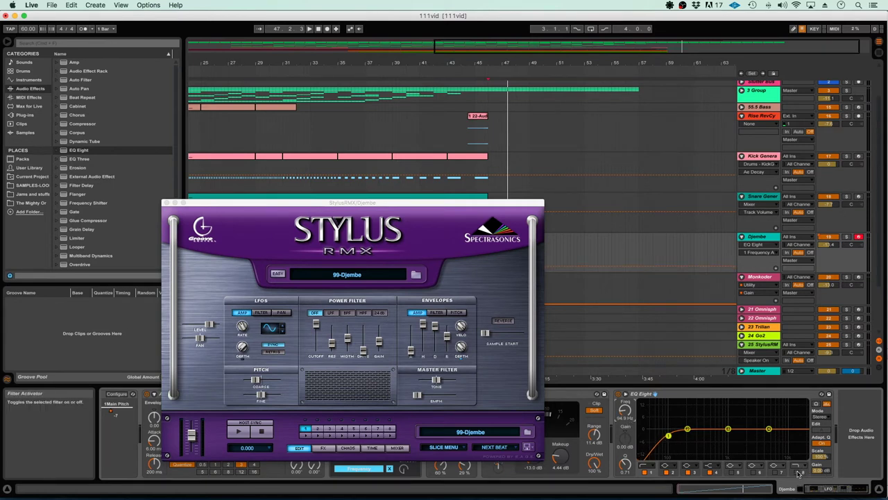
pyautogui.moveTo(625, 410); pyautogui.dragTo(625, 427)
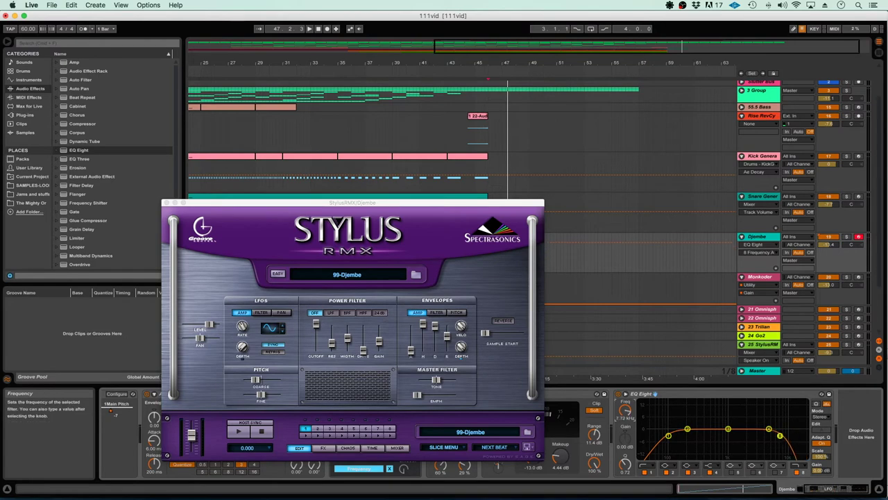
pyautogui.press('space')
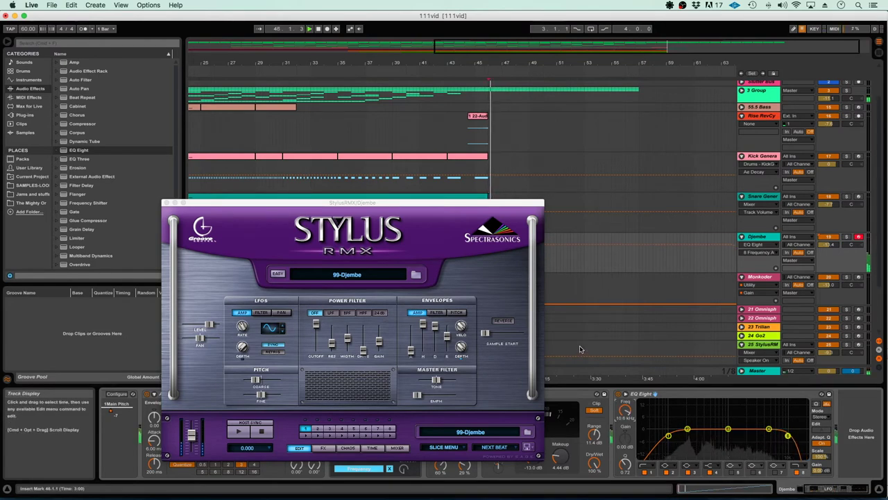
pyautogui.click(167, 203)
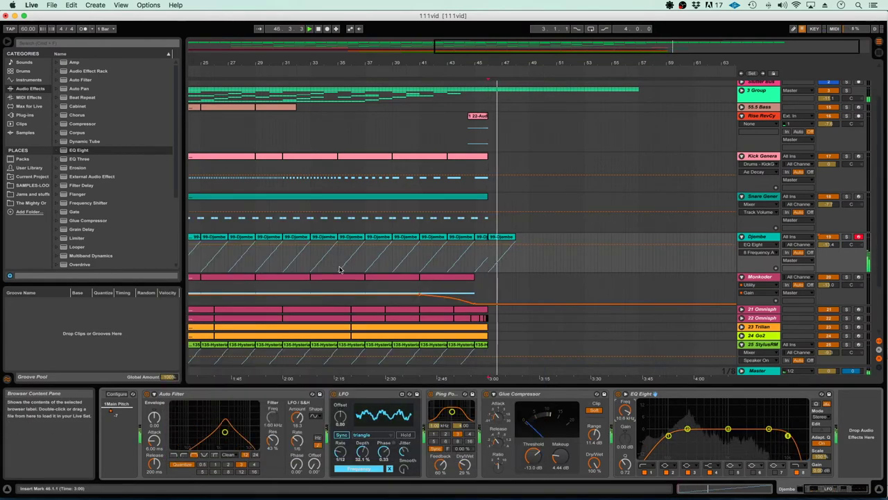
# Step: Duplicate the djembe clip at bar 46 twice so the part runs on to bar 52
pyautogui.click(510, 243)
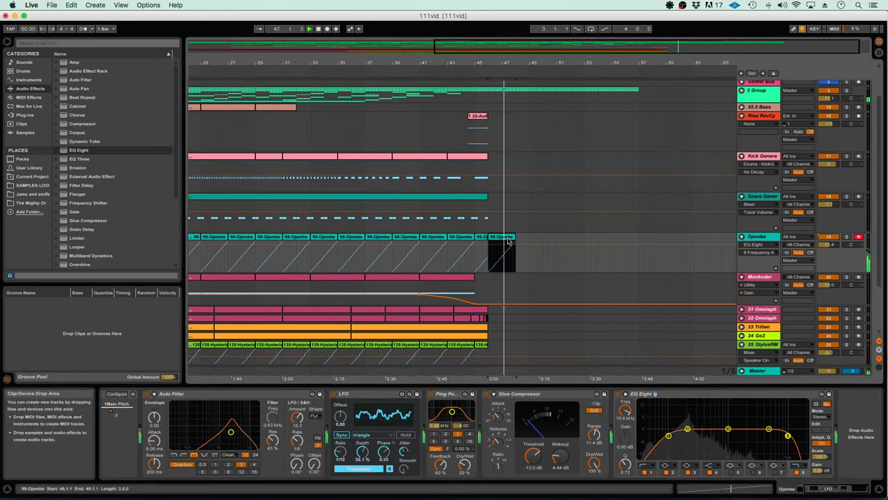
pyautogui.press('super+d')
pyautogui.press('super+d')
pyautogui.click(496, 260)
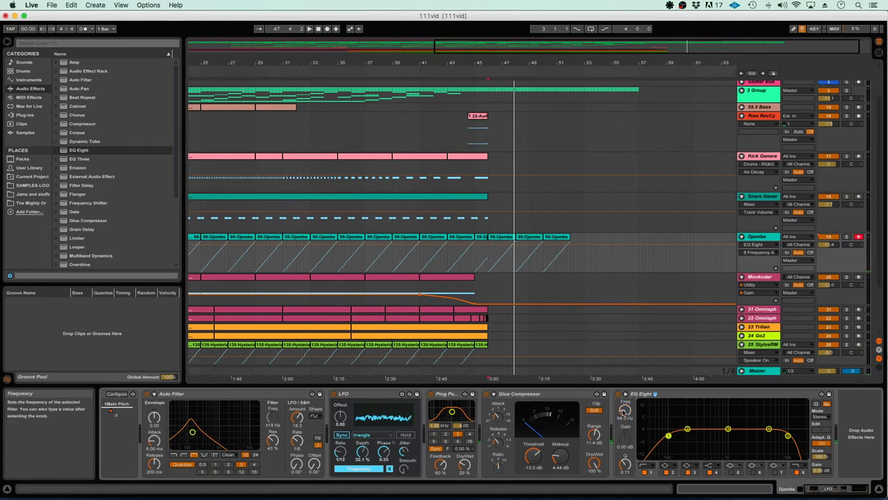
# Step: Automate EQ Eight's 1 Frequency A to rise from bar 46 to about 4.9 kHz at bar 48 and fall back by bar 50
pyautogui.click(544, 254)
pyautogui.moveTo(543, 254); pyautogui.dragTo(504, 257)
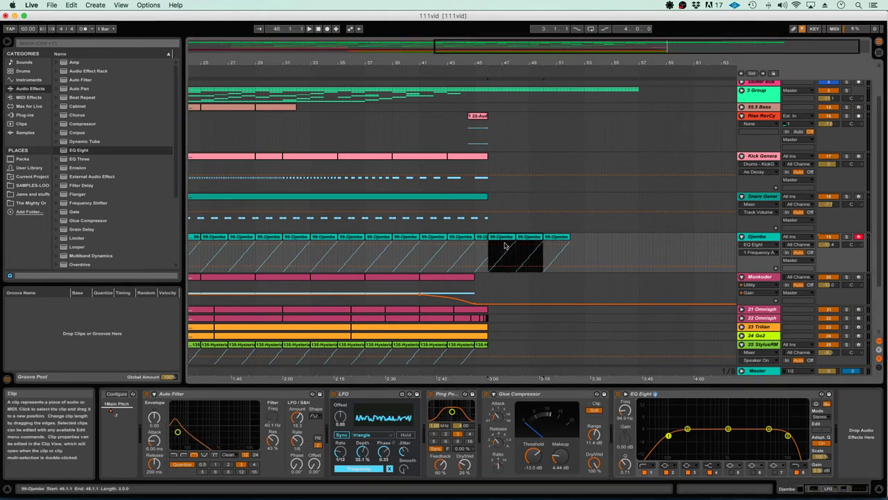
pyautogui.click(505, 238)
pyautogui.moveTo(500, 265); pyautogui.dragTo(500, 265)
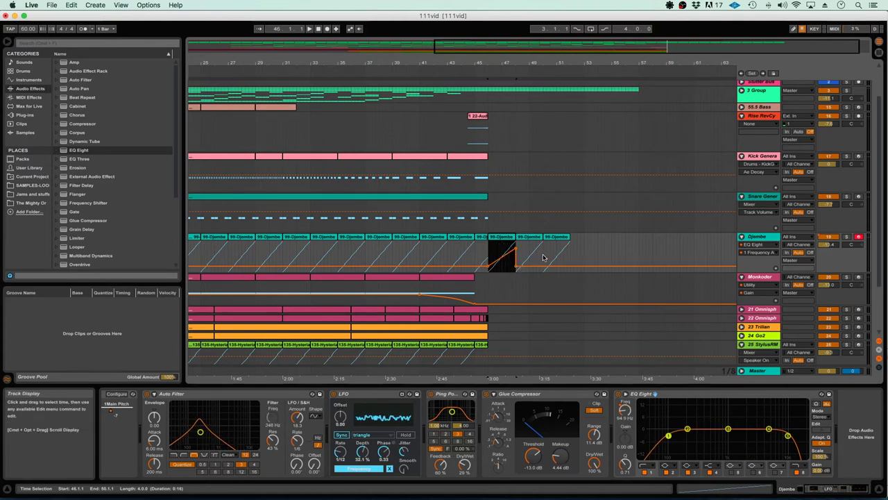
pyautogui.moveTo(543, 260)
pyautogui.mouseDown()
pyautogui.moveTo(515, 262)
pyautogui.moveTo(535, 258)
pyautogui.mouseUp()
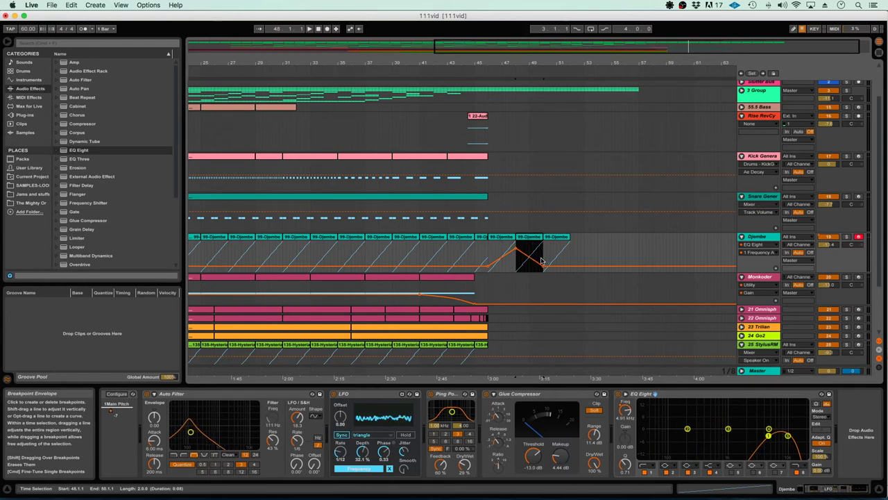
# Step: Play the low-cut sweep from 45.4.3 and duplicate the djembe clip at bar 50 twice
pyautogui.click(488, 256)
pyautogui.press('space')
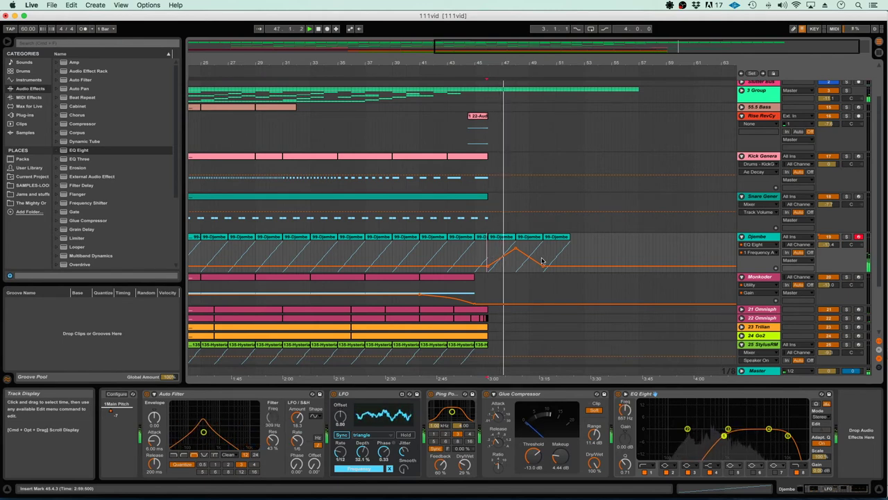
pyautogui.click(560, 242)
pyautogui.press('super+d')
pyautogui.press('super+d')
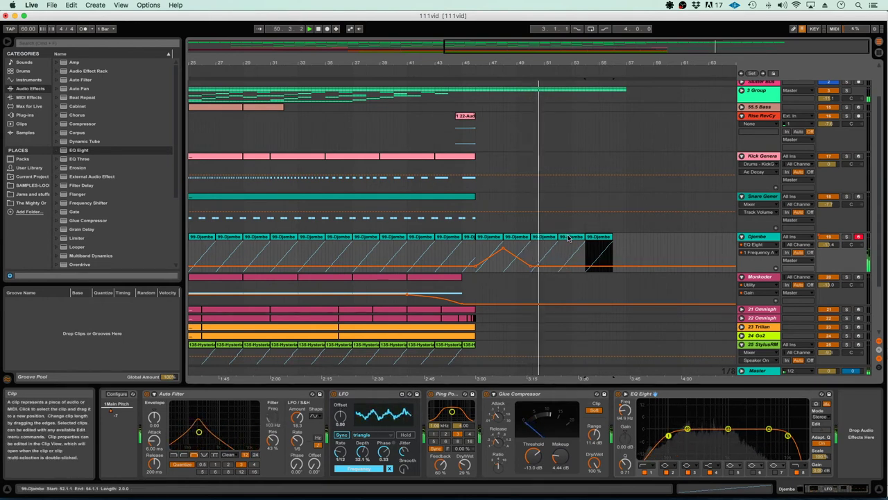
# Step: Draw a 1 Frequency A curve that steepens upwards from bar 52 to 54 and falls straight back by bar 56
pyautogui.click(569, 265)
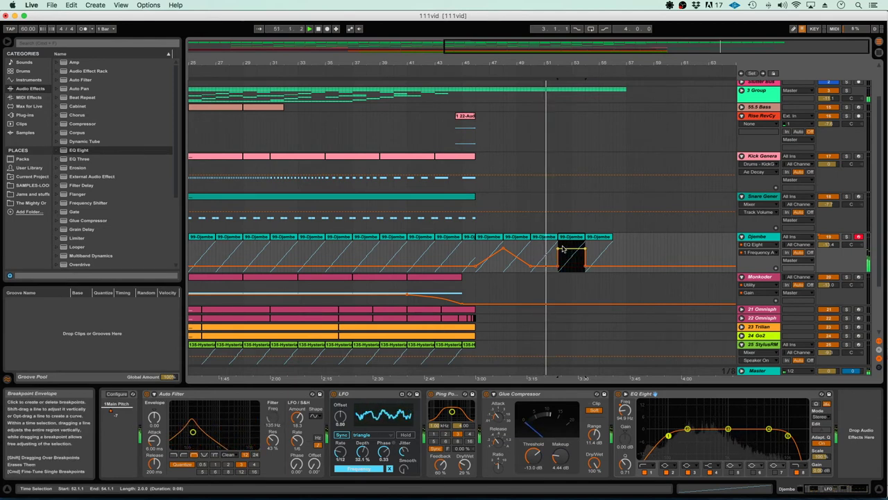
pyautogui.click(558, 249)
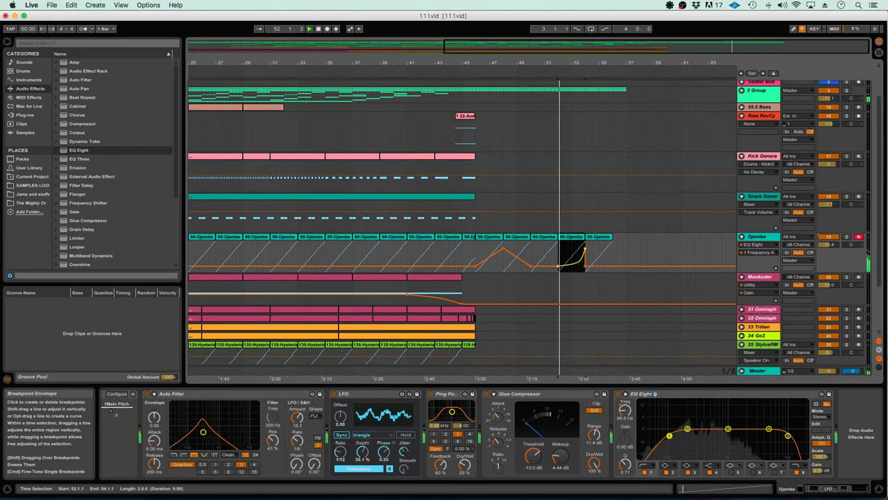
pyautogui.click(604, 267)
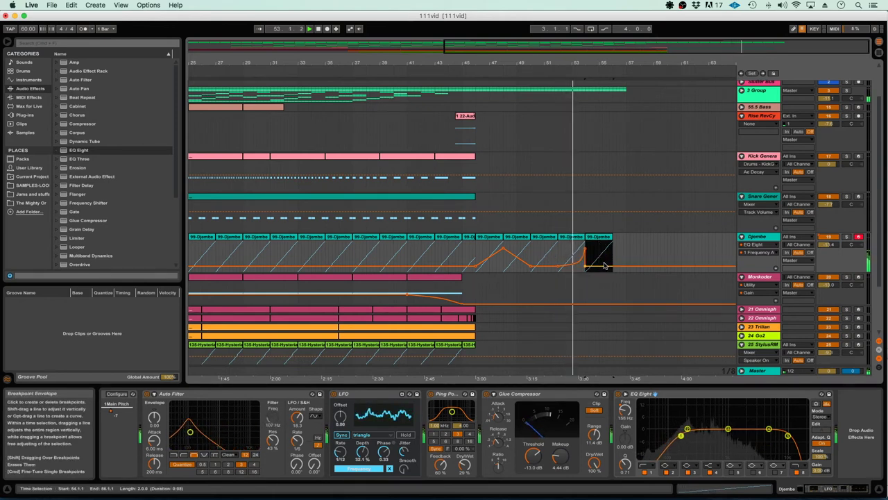
pyautogui.click(586, 262)
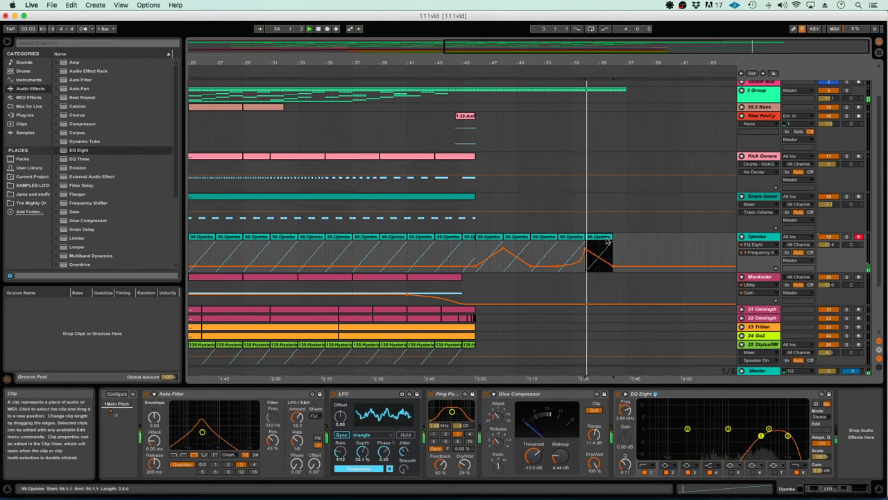
# Step: Duplicate the djembe clip at bar 54 to bar 56 and reshape its 1 Frequency A automation into a straight rise to bar 58
pyautogui.press('super+d')
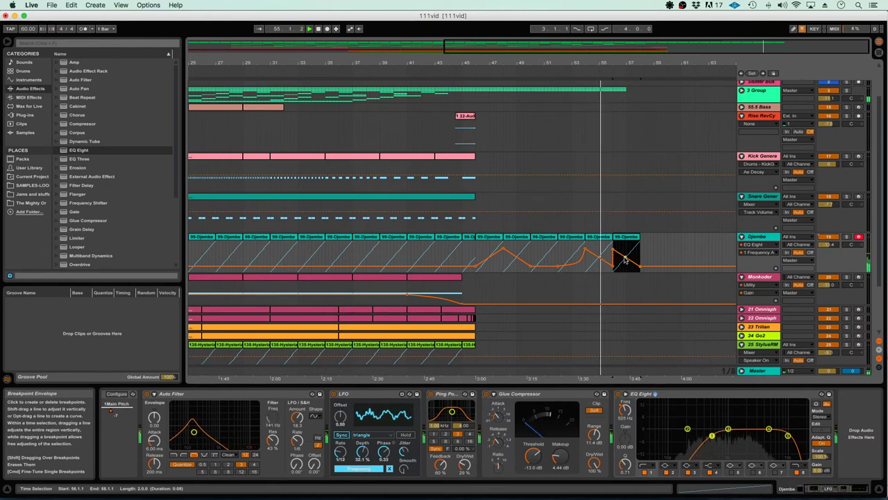
pyautogui.moveTo(626, 259); pyautogui.dragTo(625, 255)
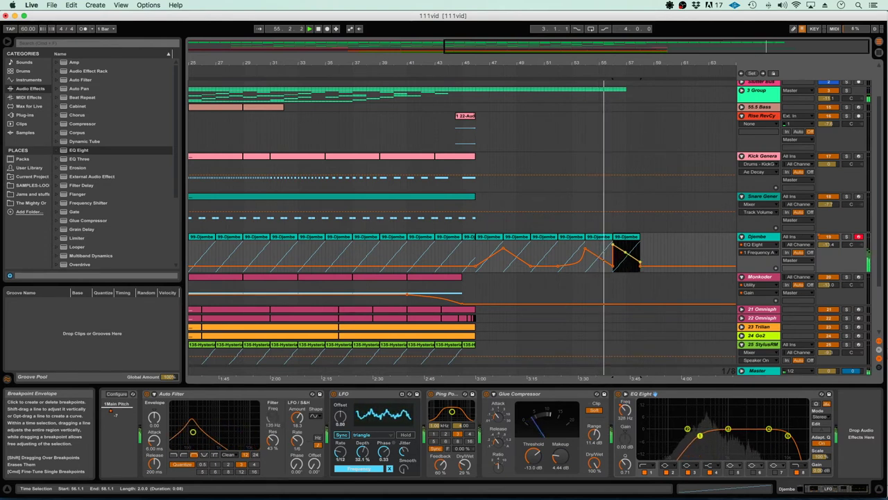
pyautogui.click(613, 241)
pyautogui.click(626, 248)
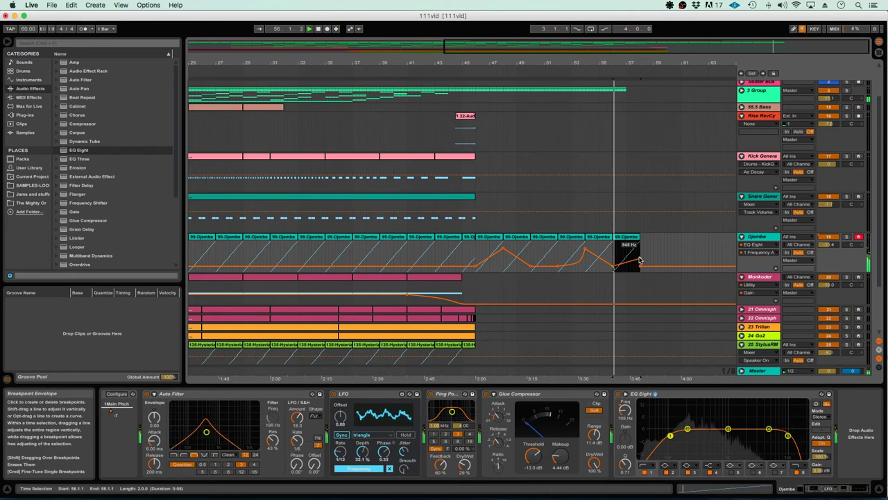
pyautogui.moveTo(637, 258); pyautogui.dragTo(639, 247)
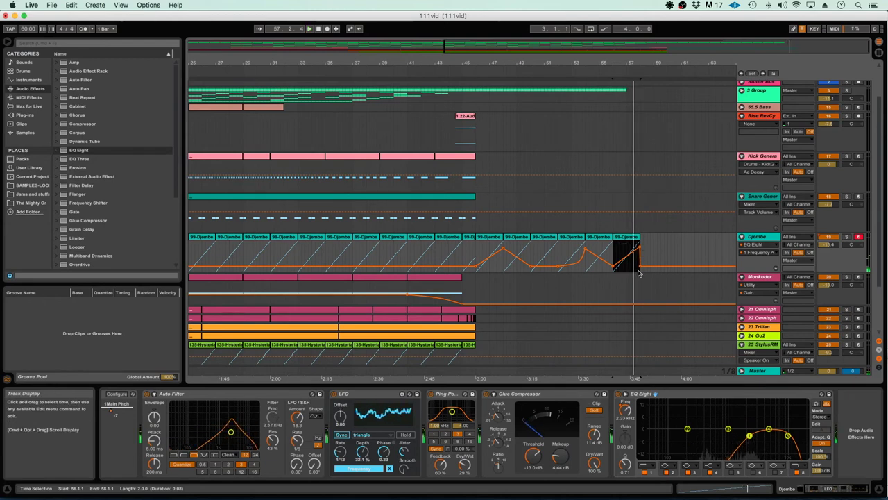
# Step: Play from bar 46, show EQ Eight's 8 Frequency A automation and draw a rise from about 149 Hz at bar 46 to bar 48
pyautogui.click(475, 258)
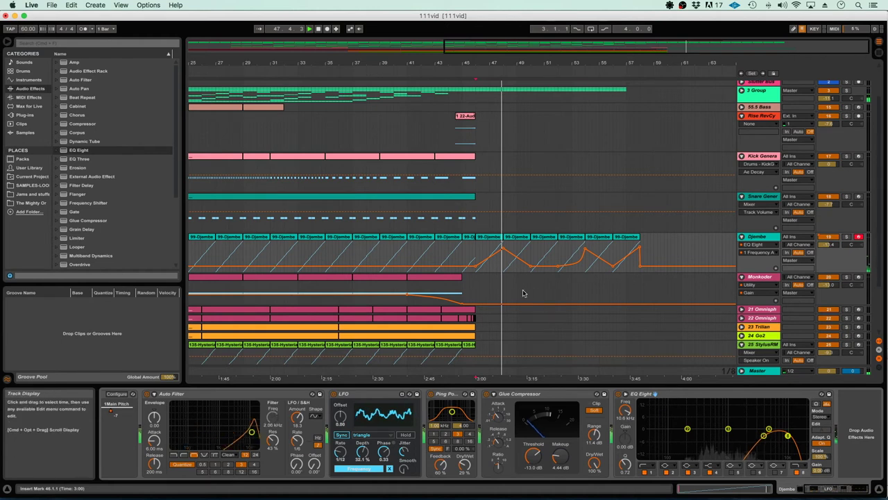
pyautogui.click(623, 409)
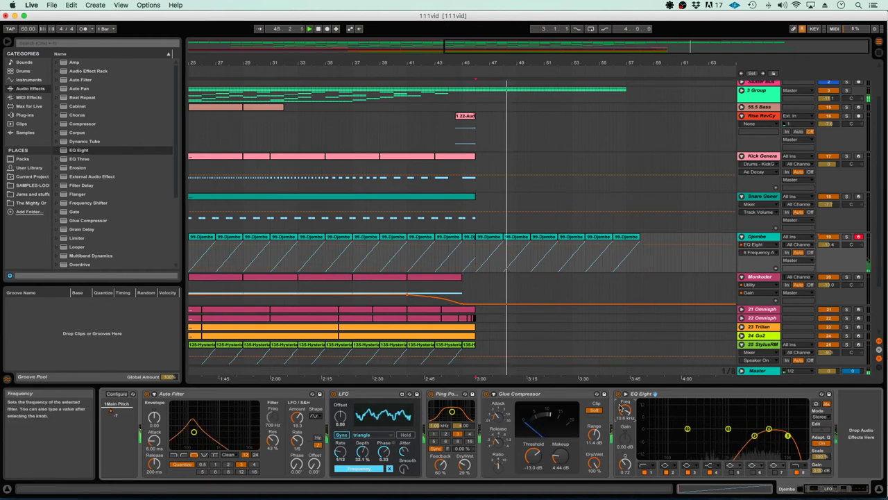
pyautogui.press('space')
pyautogui.click(490, 237)
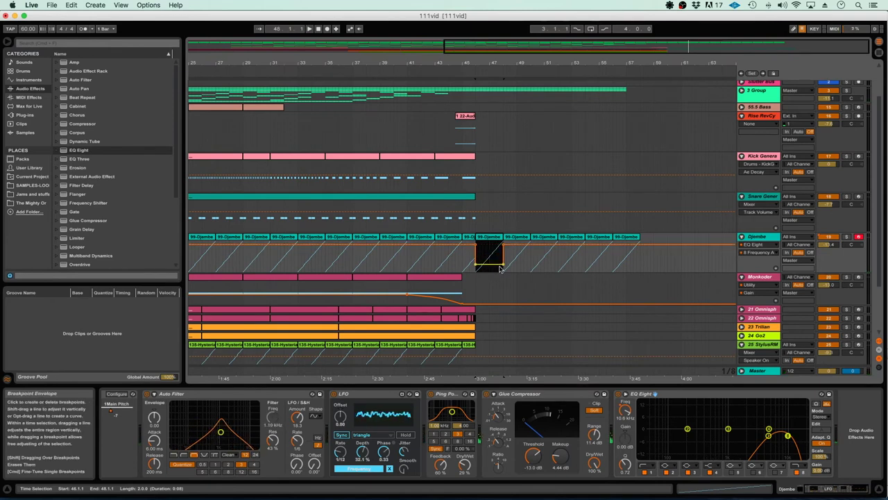
pyautogui.click(504, 266)
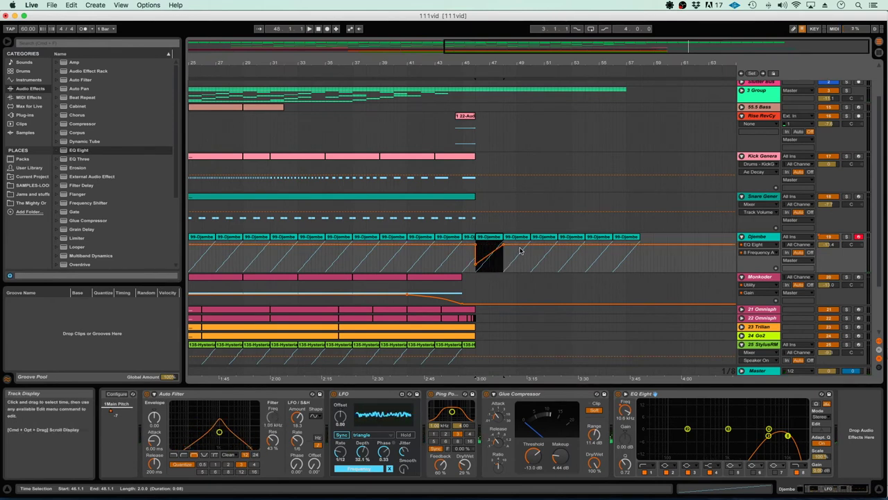
# Step: Continue the 8 Frequency A zigzag with a fall to 181 Hz at bar 50, a rise to bar 52 and a fall to bar 54
pyautogui.click(520, 237)
pyautogui.moveTo(521, 245); pyautogui.dragTo(506, 267)
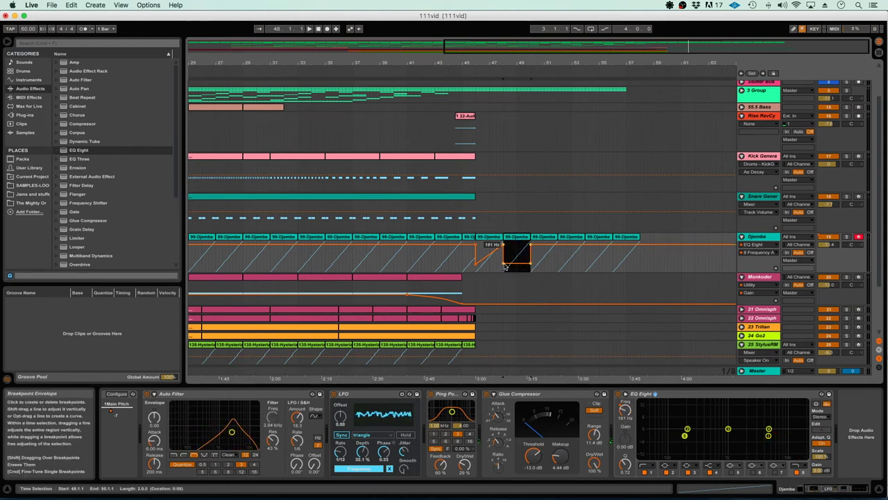
pyautogui.click(545, 238)
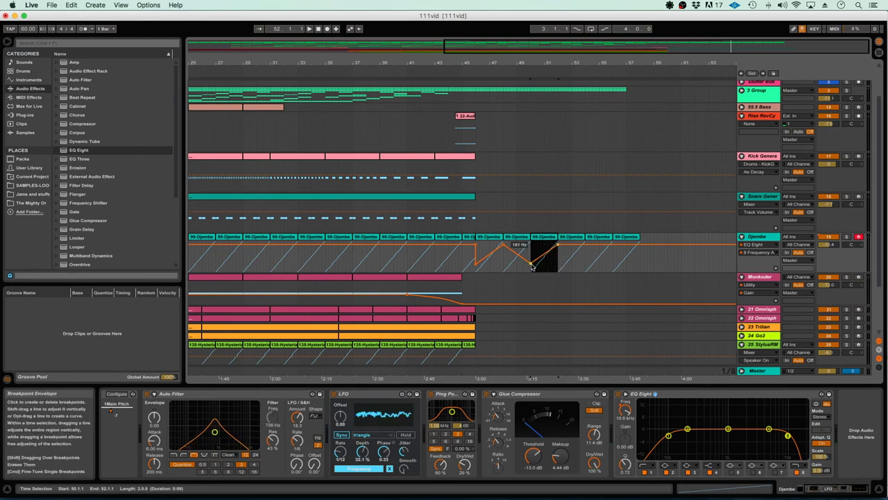
pyautogui.click(571, 238)
pyautogui.moveTo(575, 245); pyautogui.dragTo(575, 264)
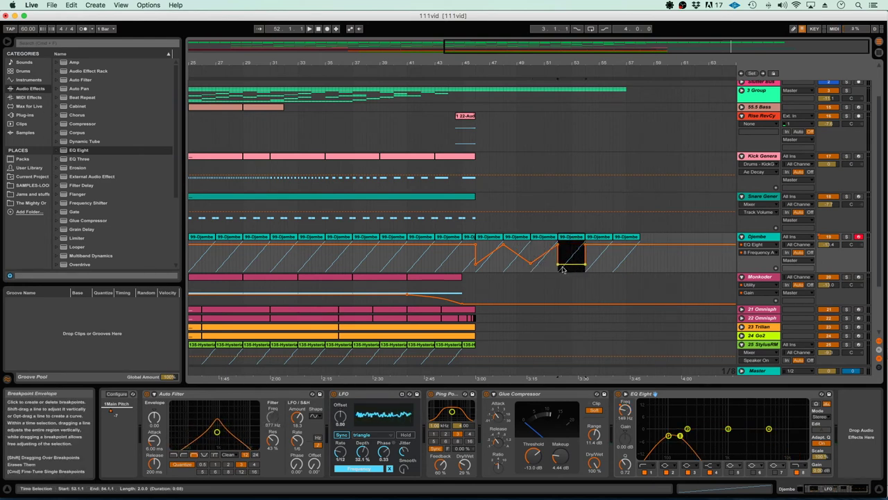
pyautogui.click(558, 264)
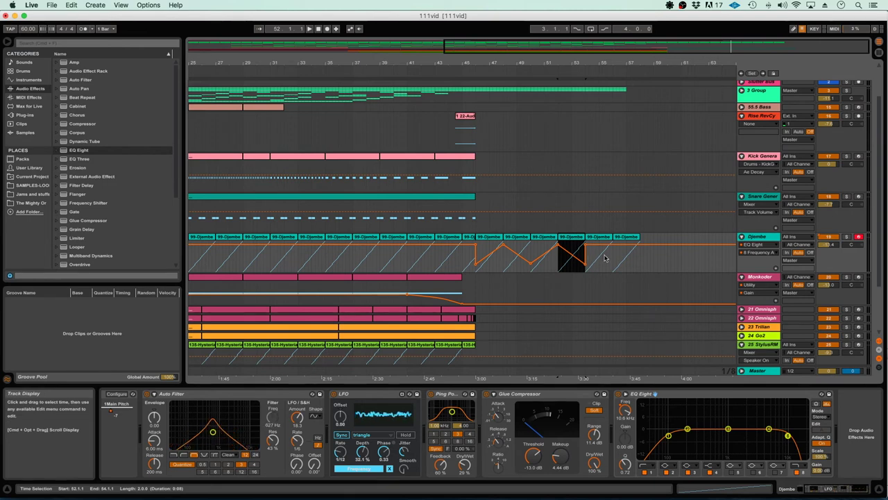
# Step: Duplicate the last djembe clip to bar 58 and lower the 8 Frequency A automation from there on
pyautogui.click(626, 237)
pyautogui.press('super+d')
pyautogui.moveTo(653, 244); pyautogui.dragTo(667, 266)
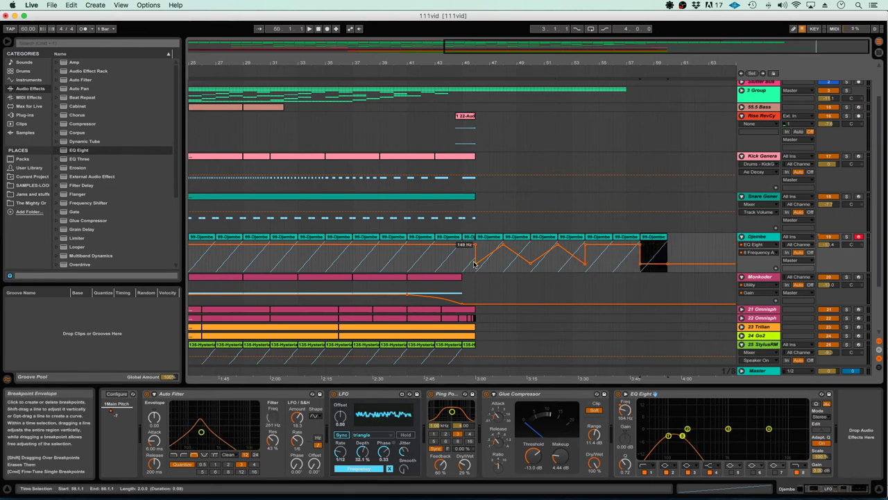
# Step: Play the djembe section from bar 46 to hear the combined EQ frequency sweeps
pyautogui.click(479, 237)
pyautogui.click(475, 270)
pyautogui.press('space')
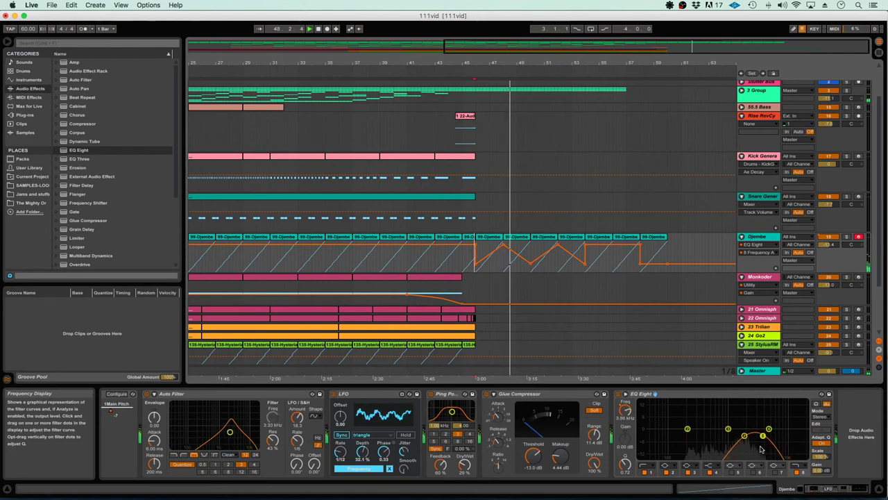
# Step: Move the Djembe's 8 Frequency A envelope to its own lane and show EQ Eight's 1 Frequency A in the main lane
pyautogui.click(776, 271)
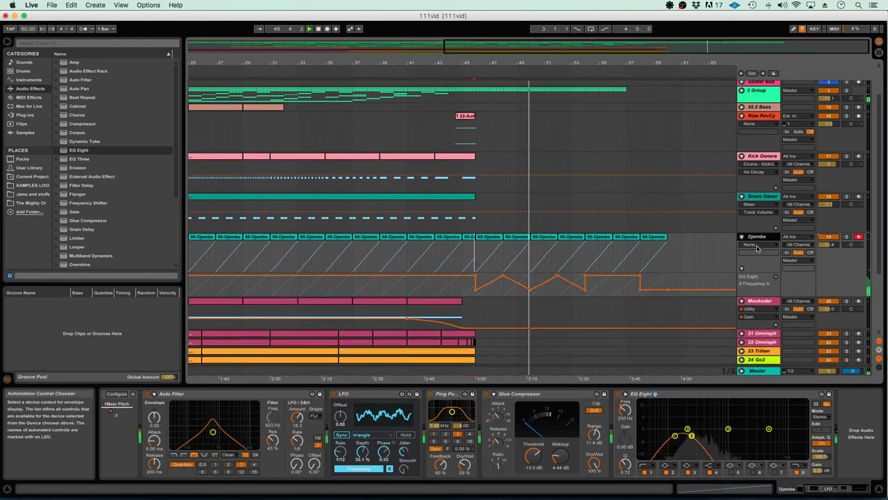
pyautogui.click(757, 245)
pyautogui.click(754, 293)
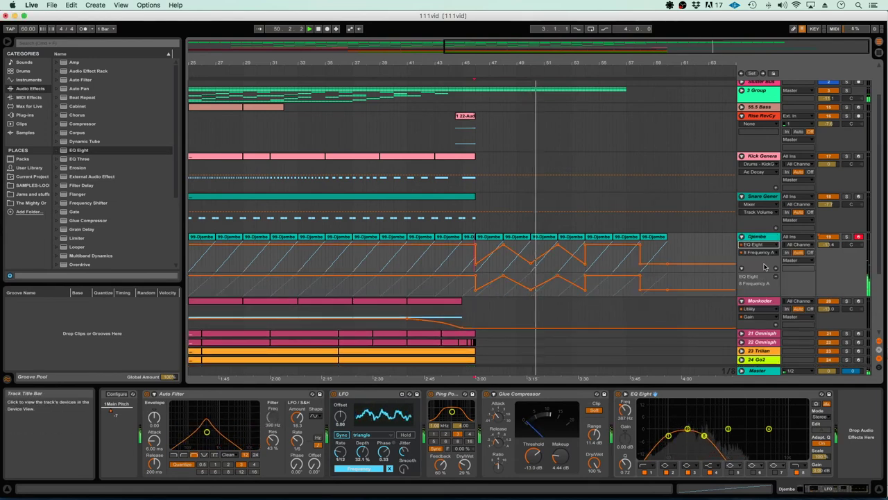
pyautogui.click(759, 252)
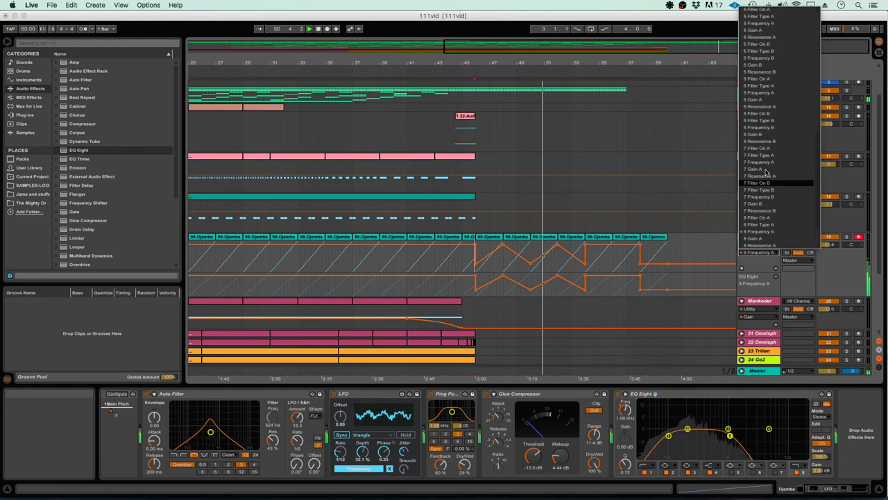
pyautogui.click(760, 51)
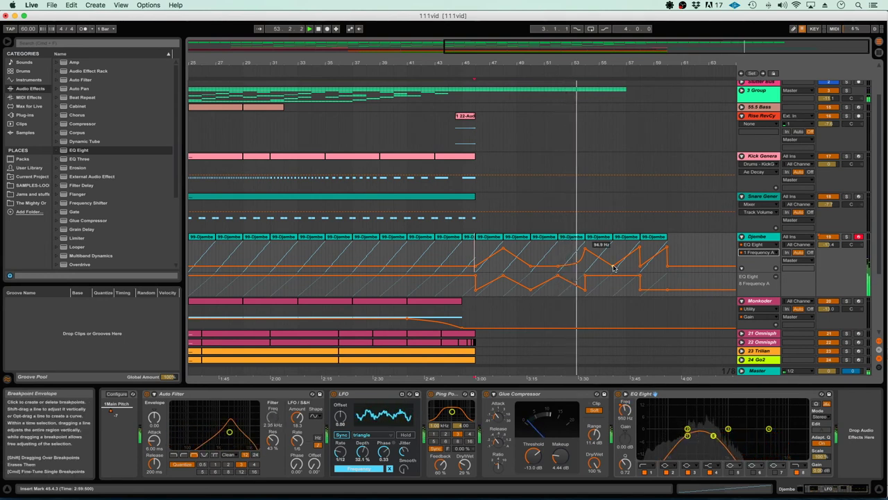
# Step: Stop the djembe playback, hide the track's extra automation lane and fold the Djembe track
pyautogui.scroll(-2, 574, 252)
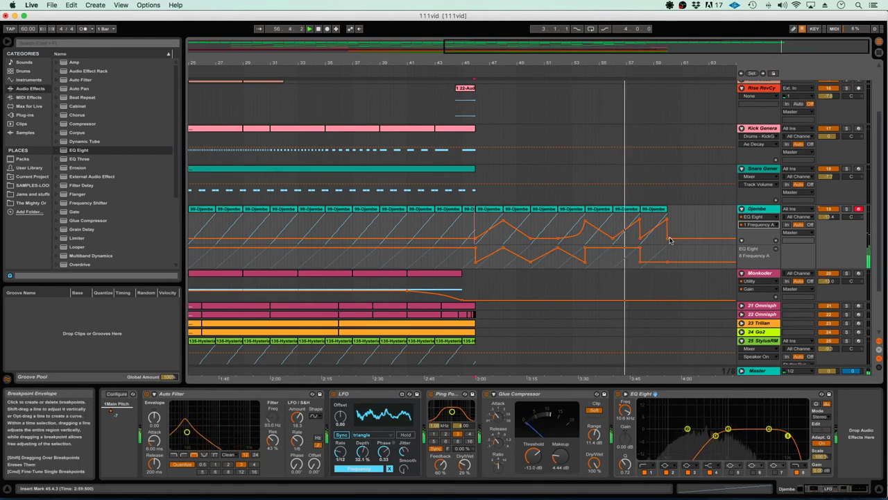
pyautogui.moveTo(668, 240)
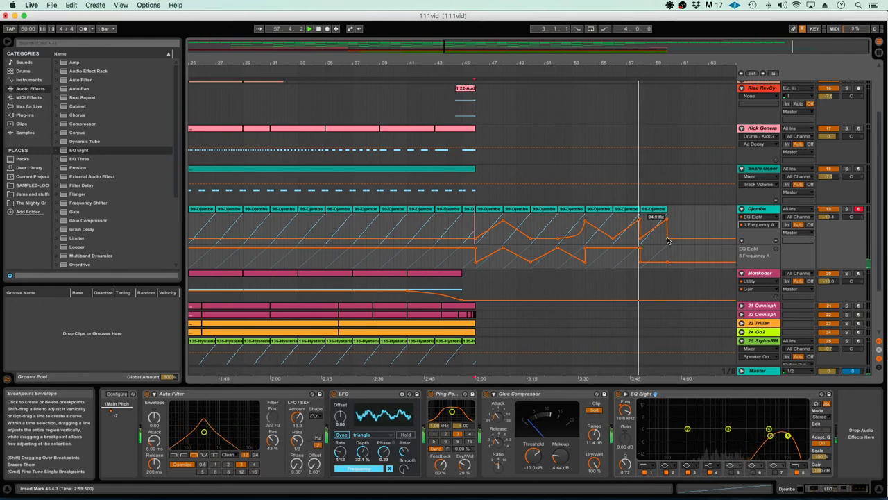
pyautogui.press('space')
pyautogui.press('-')
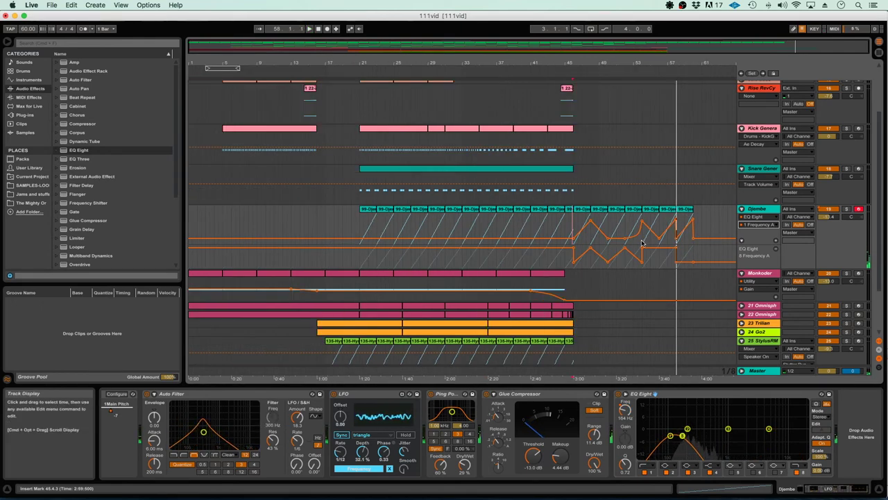
pyautogui.scroll(5, 641, 245)
pyautogui.scroll(-4, 641, 245)
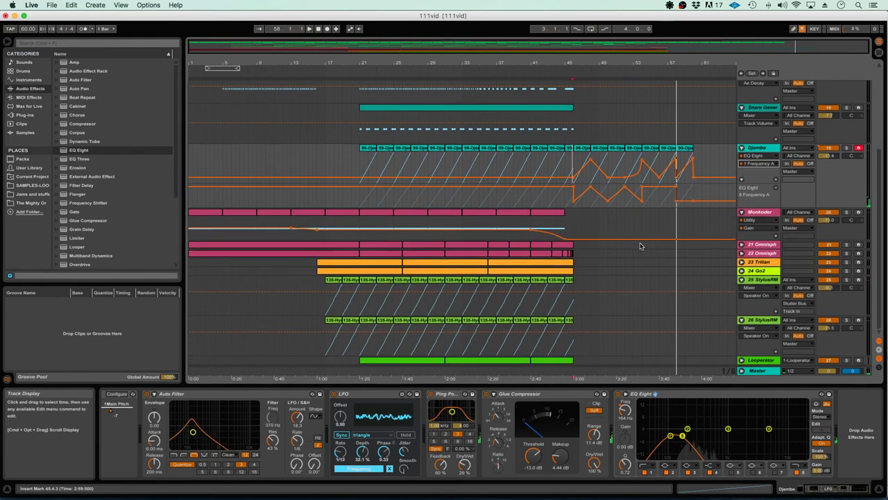
pyautogui.click(742, 180)
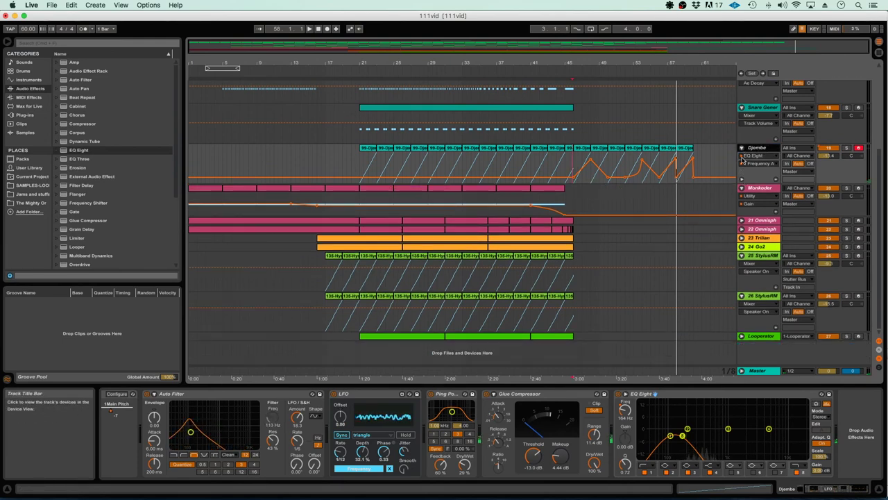
pyautogui.click(742, 148)
pyautogui.scroll(4, 742, 150)
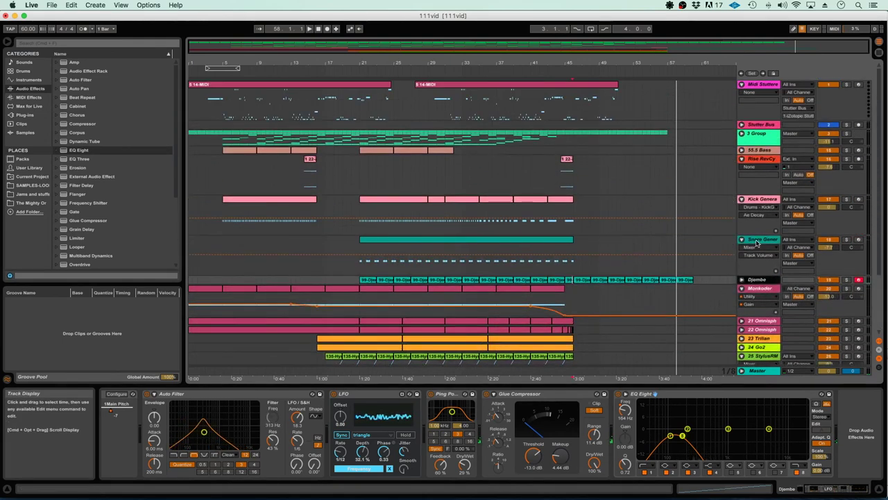
# Step: Insert a new MIDI track below Djembe and load the Omnisphere plug-in on it
pyautogui.press('super+shift+t')
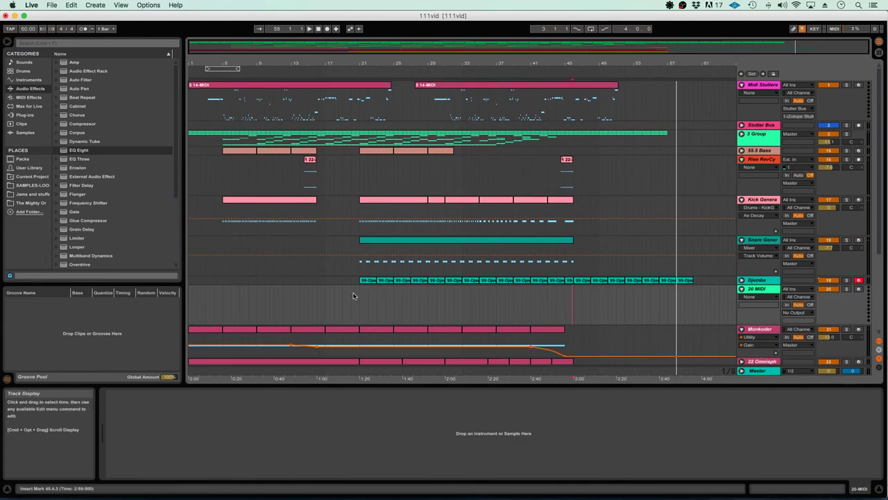
pyautogui.click(24, 115)
pyautogui.scroll(8, 111, 159)
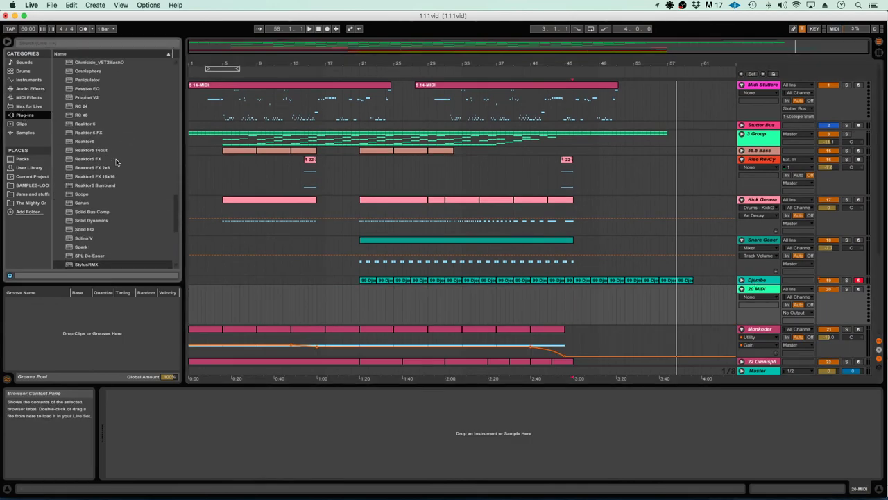
pyautogui.click(86, 150)
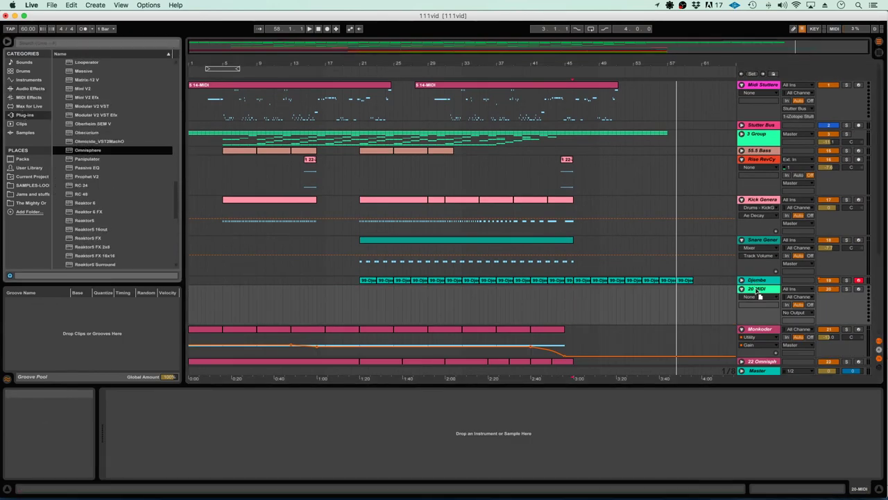
pyautogui.moveTo(576, 307); pyautogui.dragTo(576, 308)
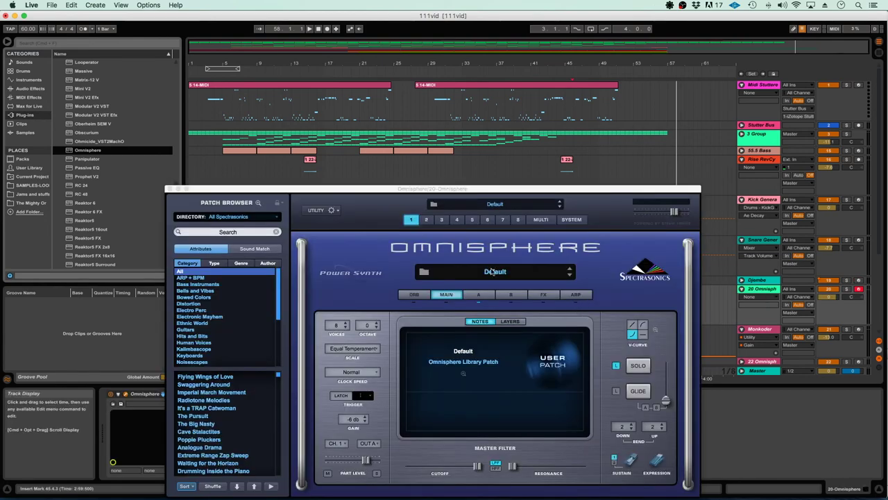
# Step: Load the Casiobouncer patch in Omnisphere's full patch browser and close the plug-in window
pyautogui.scroll(-20, 572, 297)
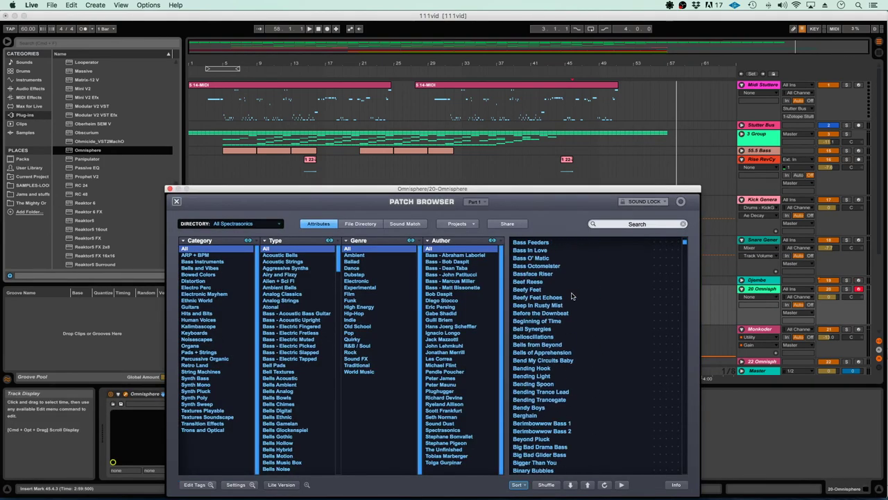
pyautogui.scroll(-8, 572, 296)
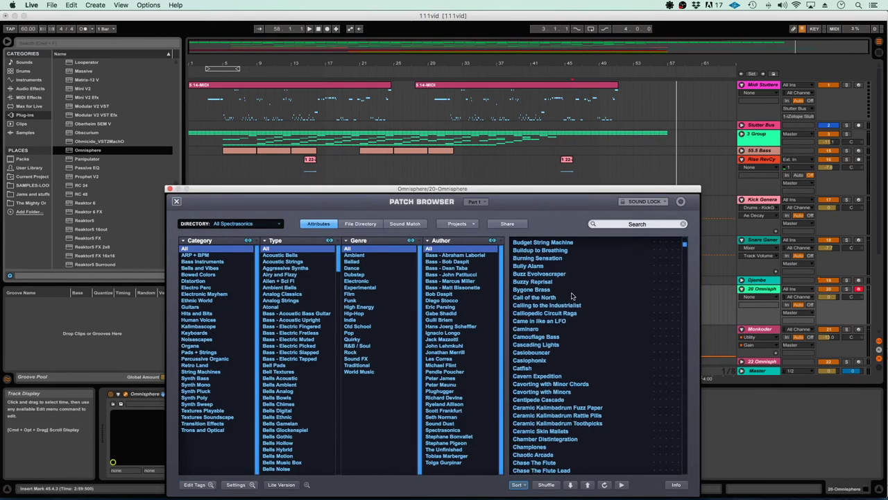
pyautogui.click(537, 353)
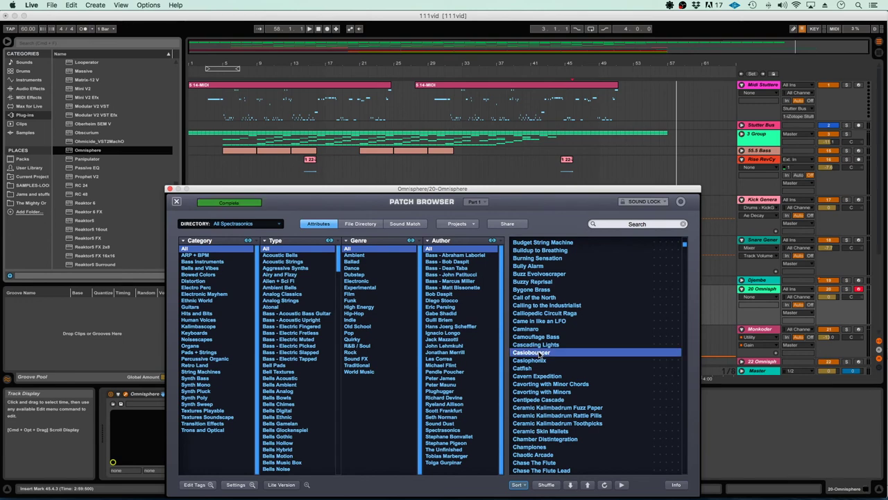
pyautogui.click(169, 188)
# Step: Create an empty four-bar MIDI clip on the Omnisphere track from bar 46 to bar 50
pyautogui.click(560, 301)
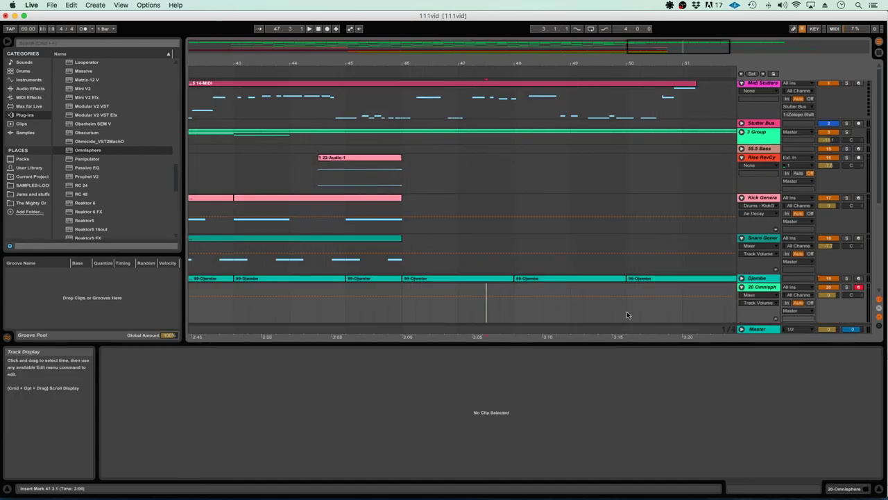
pyautogui.moveTo(628, 309); pyautogui.dragTo(409, 292)
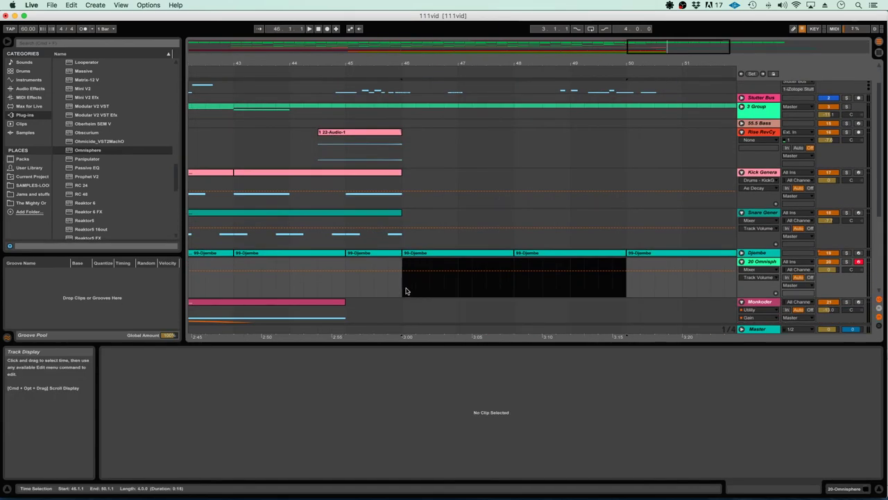
pyautogui.press('super+shift+m')
pyautogui.hscroll(-1, 406, 291)
pyautogui.click(248, 437)
pyautogui.scroll(-2, 247, 437)
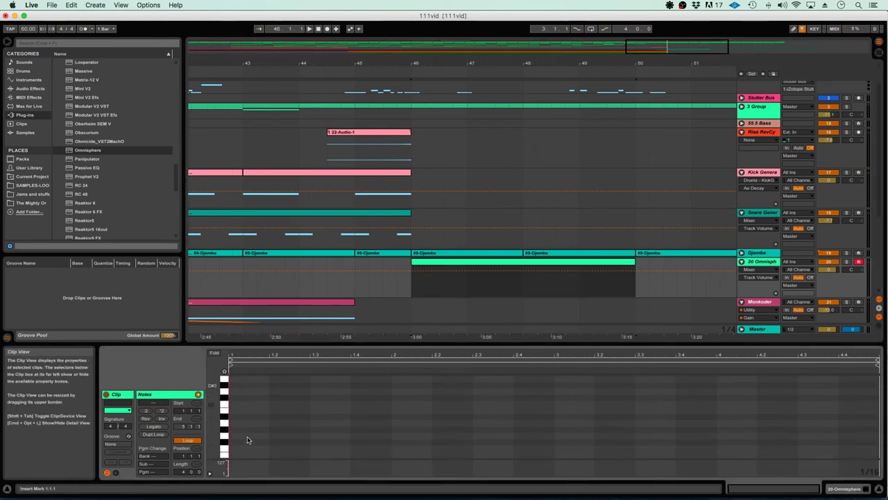
# Step: Add an A2 note at the clip's start, stretch it across all four bars and play it
pyautogui.doubleClick(233, 425)
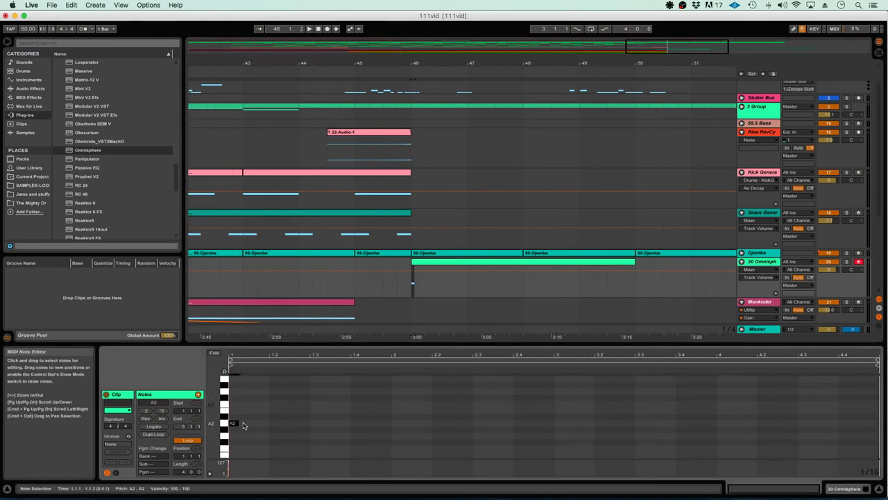
pyautogui.moveTo(234, 423); pyautogui.dragTo(851, 435)
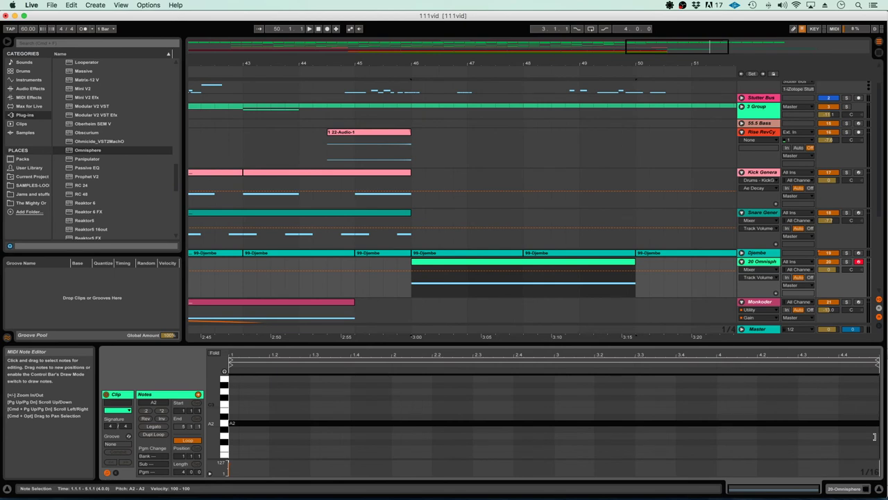
pyautogui.press('space')
# Step: Copy the long A2 note up to C3, E3, G3 and B3 to build a sustained chord, and play it
pyautogui.scroll(2, 292, 424)
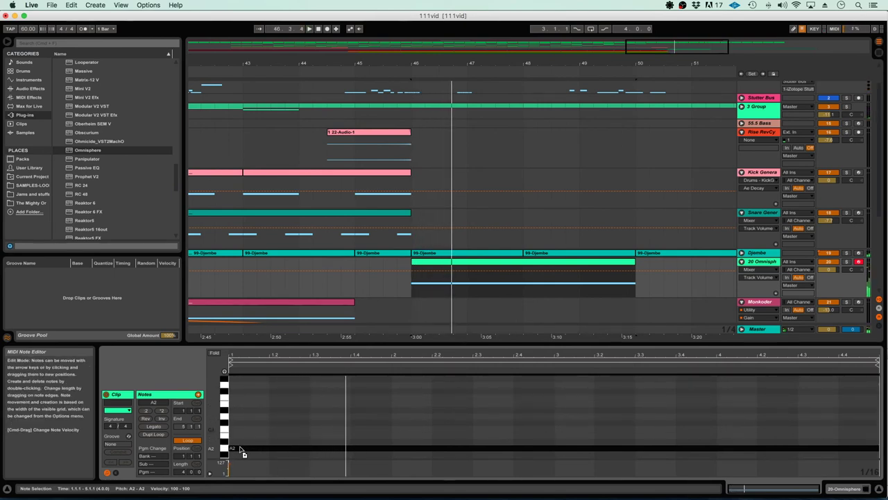
pyautogui.moveTo(240, 450); pyautogui.dragTo(242, 390)
pyautogui.scroll(2, 243, 416)
pyautogui.press('space')
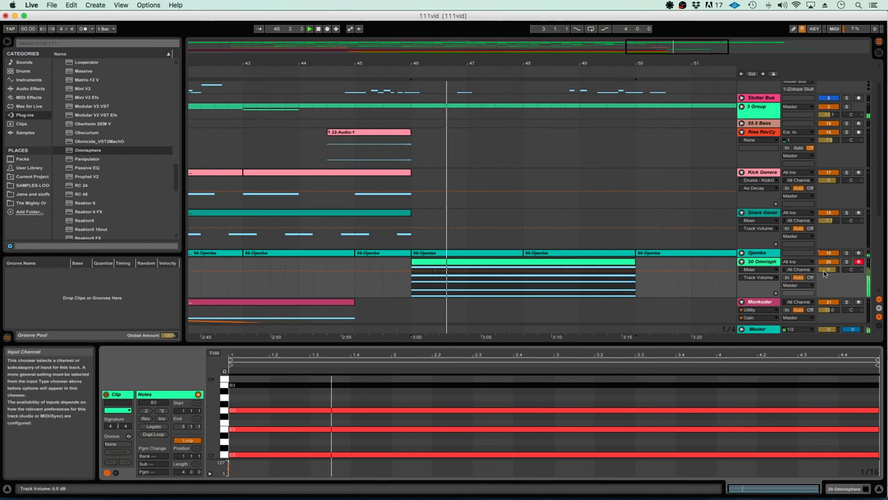
# Step: Lower the Omnisphere track's volume to -22.1 dB while playing the transition from bar 45
pyautogui.moveTo(824, 271)
pyautogui.mouseDown()
pyautogui.moveTo(824, 285)
pyautogui.moveTo(827, 271)
pyautogui.mouseUp()
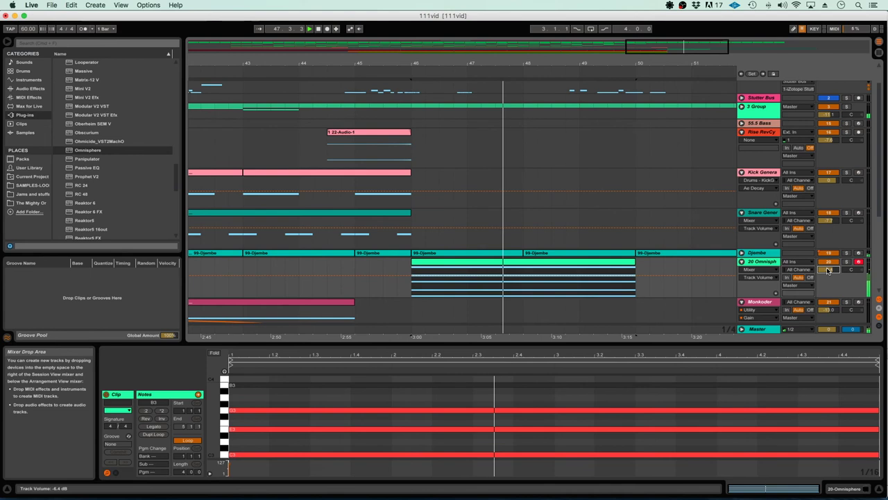
pyautogui.moveTo(827, 270); pyautogui.dragTo(827, 285)
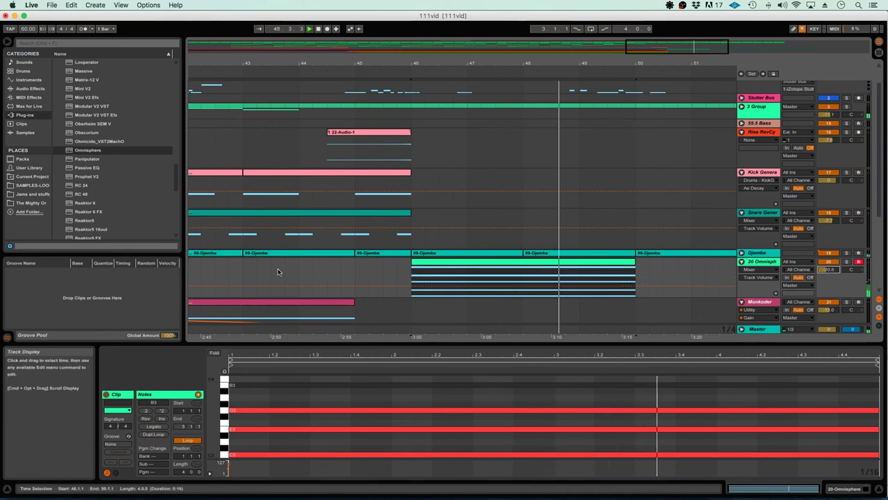
pyautogui.click(361, 271)
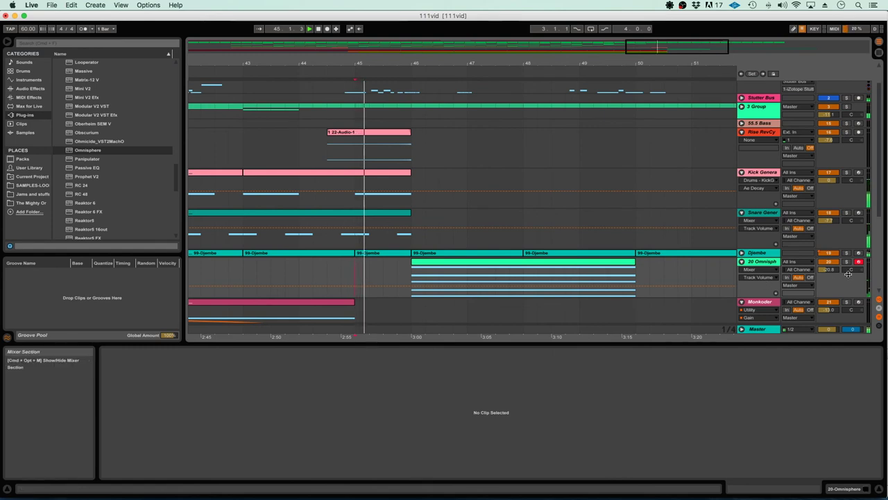
pyautogui.moveTo(829, 270); pyautogui.dragTo(828, 270)
# Step: Add Rob Papen's RP-Delay plug-in after Omnisphere in the track's device chain
pyautogui.doubleClick(762, 262)
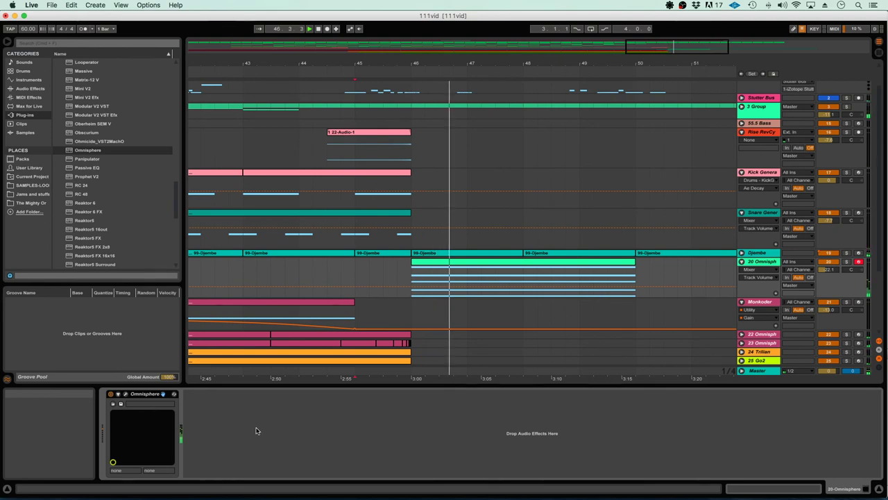
pyautogui.click(26, 116)
pyautogui.click(61, 133)
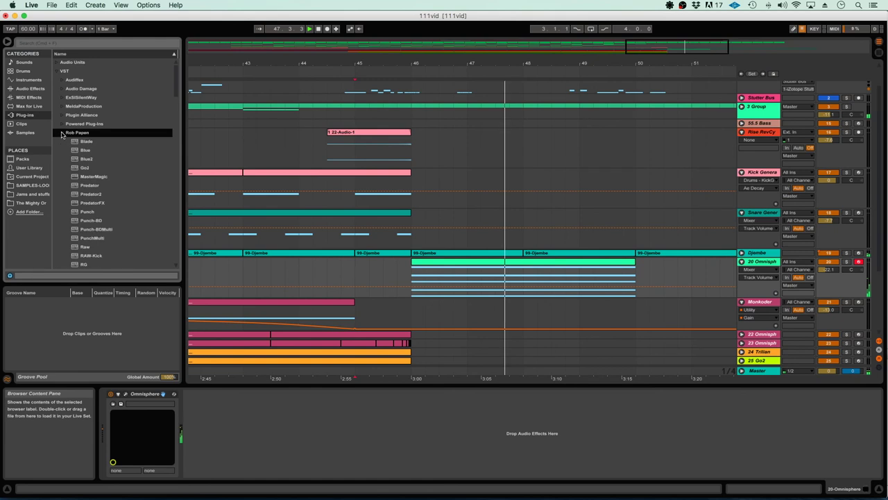
pyautogui.scroll(-3, 98, 233)
pyautogui.scroll(-1, 97, 233)
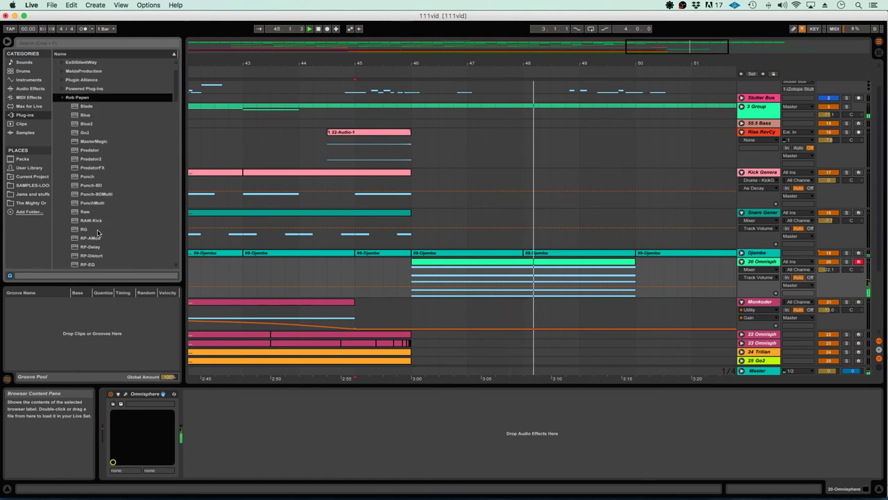
pyautogui.click(90, 246)
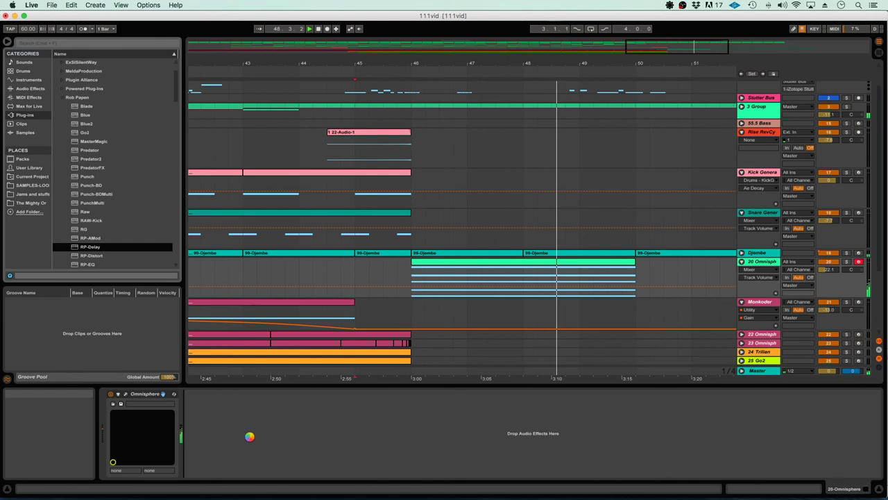
pyautogui.moveTo(249, 436); pyautogui.dragTo(250, 436)
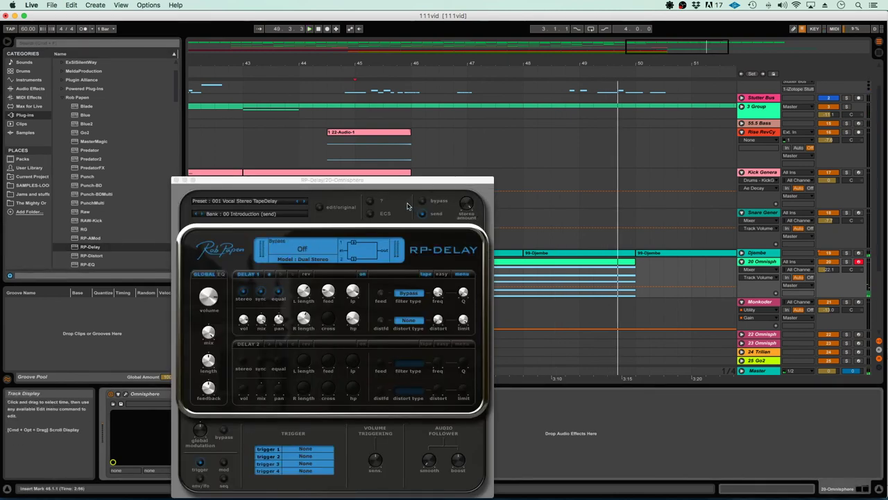
# Step: Set RP-Delay's global mix to 0D/100W during playback and close its window
pyautogui.press('space')
pyautogui.moveTo(211, 334); pyautogui.dragTo(209, 343)
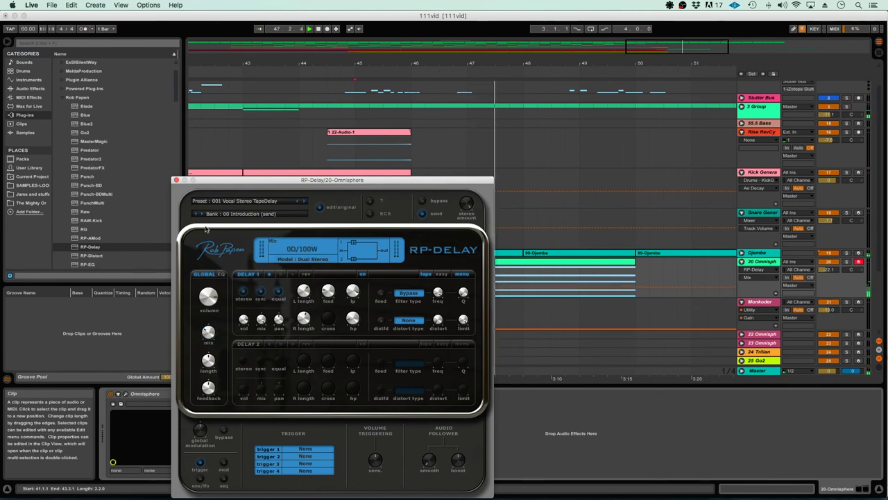
pyautogui.click(176, 182)
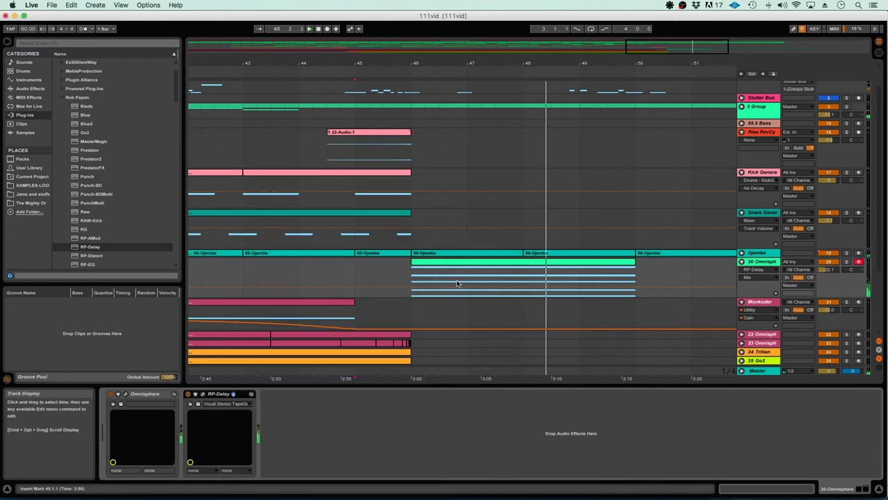
# Step: Stop playback, copy the Omnisphere chord clip back to bar 34 and repeat it to fill bars 34 to 46
pyautogui.press('-')
pyautogui.press('space')
pyautogui.click(391, 279)
pyautogui.press('-')
pyautogui.press('-')
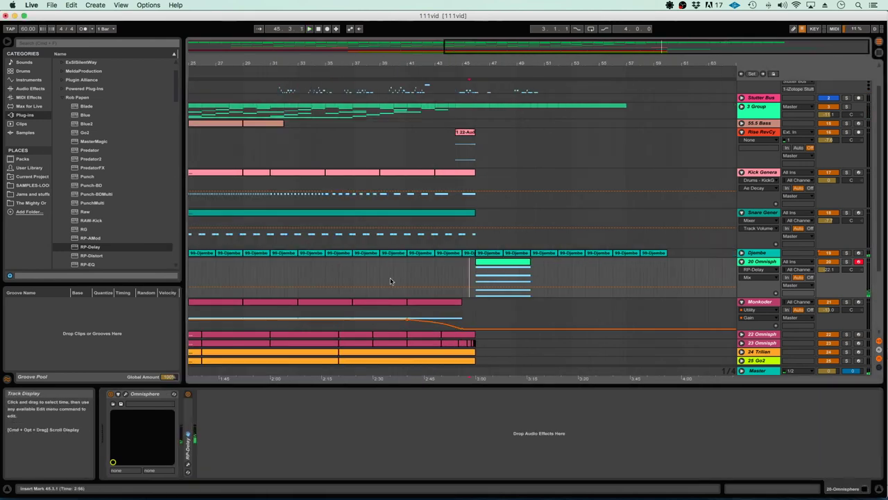
pyautogui.hscroll(-2, 394, 281)
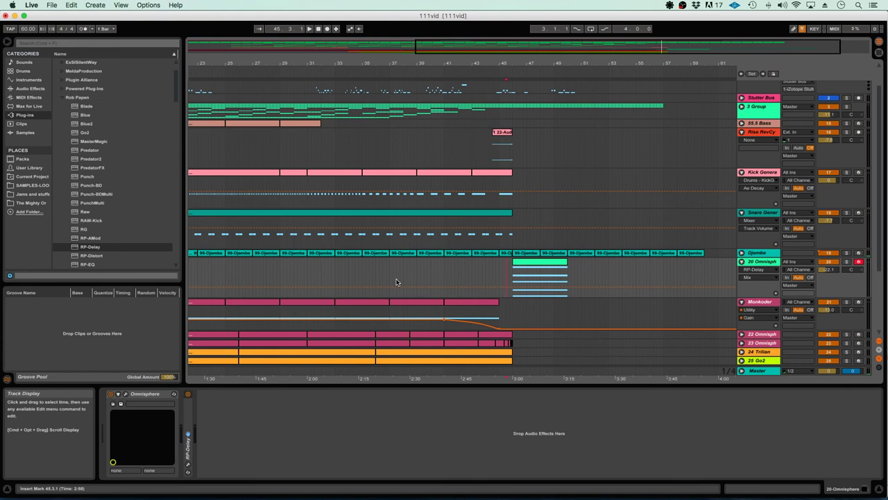
pyautogui.moveTo(547, 263); pyautogui.dragTo(379, 264)
pyautogui.doubleClick(380, 265)
# Step: Add a Utility effect after RP-Delay on the Omnisphere track and show its Gain automation
pyautogui.doubleClick(755, 264)
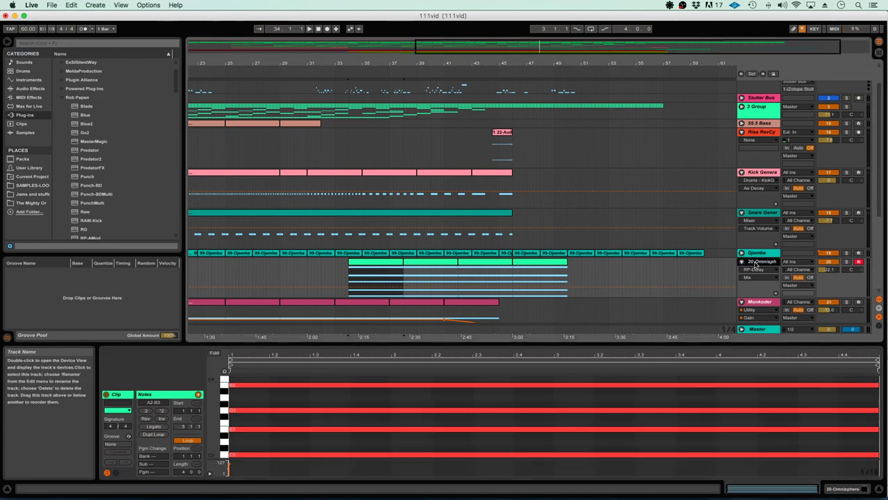
pyautogui.click(30, 89)
pyautogui.scroll(-5, 102, 240)
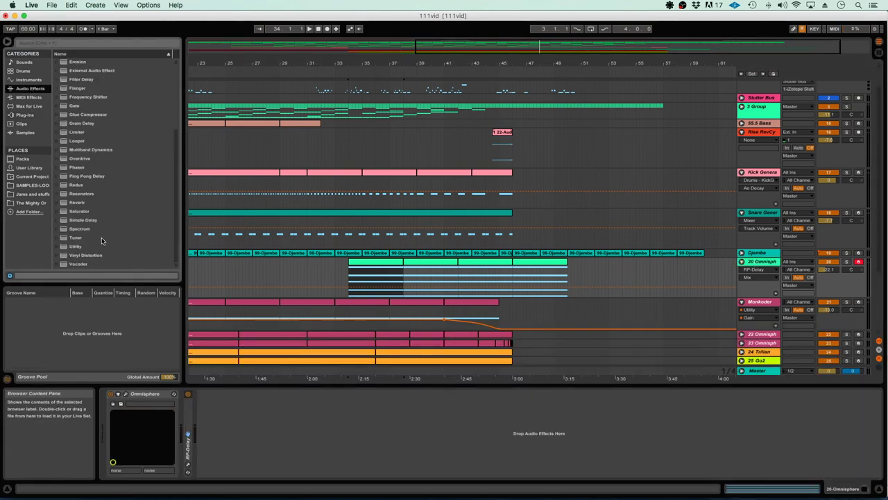
pyautogui.moveTo(77, 247); pyautogui.dragTo(545, 263)
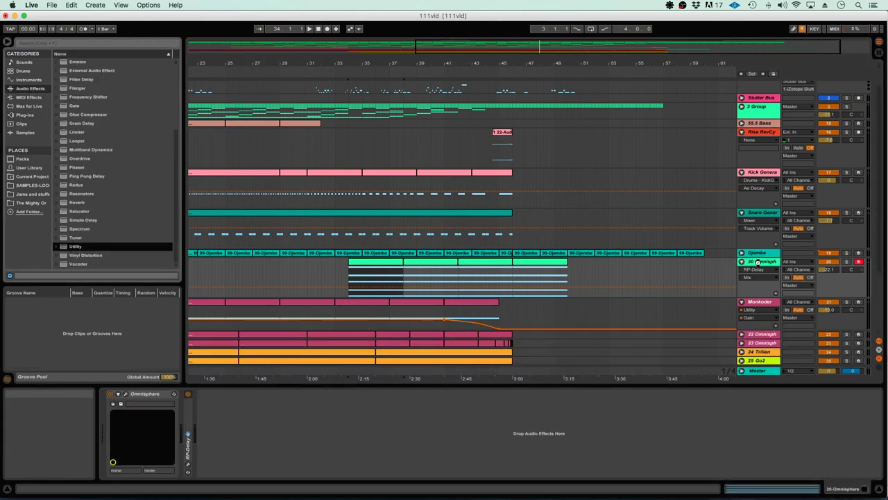
pyautogui.moveTo(758, 262); pyautogui.dragTo(759, 263)
pyautogui.click(220, 425)
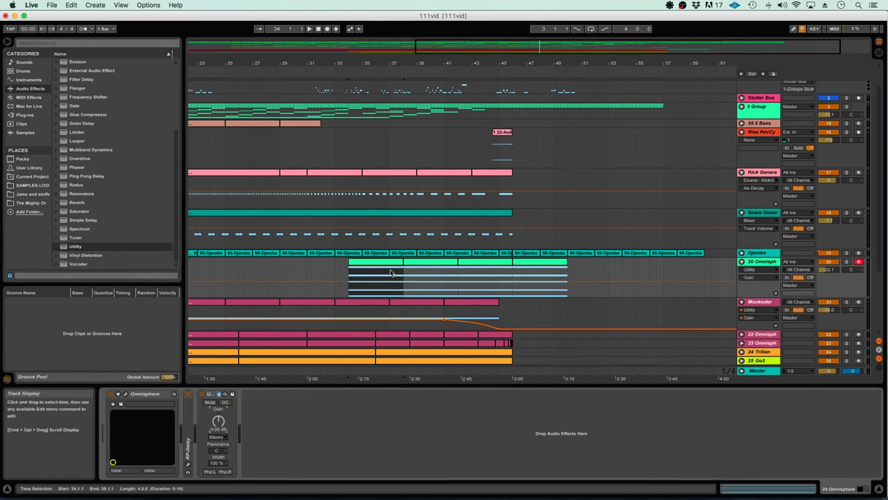
# Step: Automate the Utility gain to fade in from -35.0 dB at bar 34 to 0 dB at bar 38, and play from there
pyautogui.moveTo(381, 283); pyautogui.dragTo(396, 297)
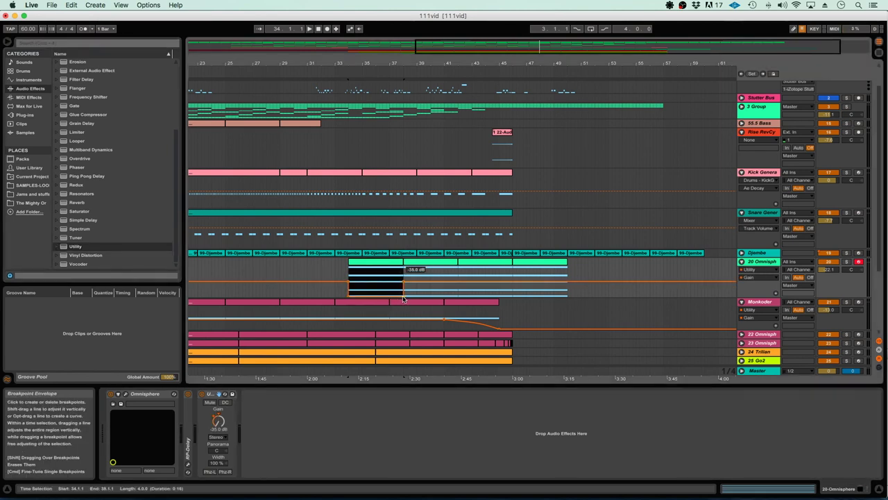
pyautogui.click(403, 296)
pyautogui.click(349, 277)
pyautogui.press('space')
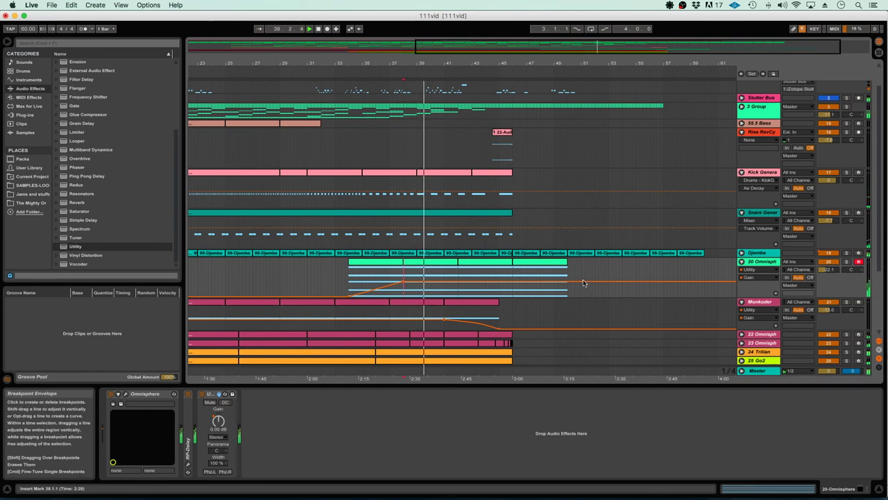
# Step: Stretch the gain fade-in across the first two Omnisphere clips, rising from -35.0 dB at bar 34 to 0 dB at bar 42
pyautogui.click(422, 263)
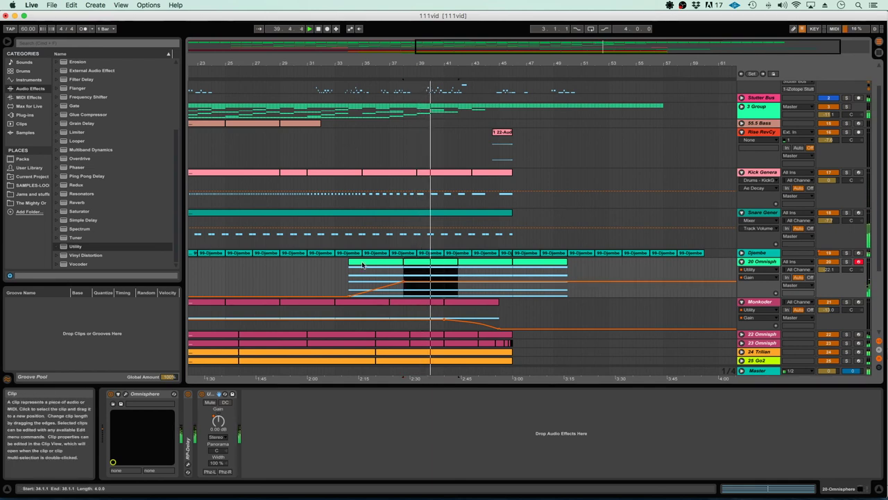
pyautogui.keyDown('shift'); pyautogui.click(393, 262); pyautogui.keyUp('shift')
pyautogui.moveTo(408, 287); pyautogui.dragTo(458, 298)
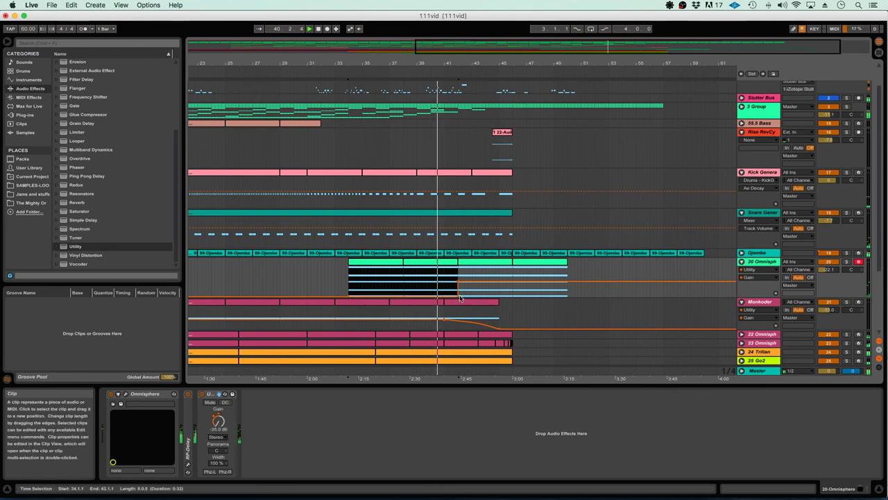
pyautogui.click(458, 297)
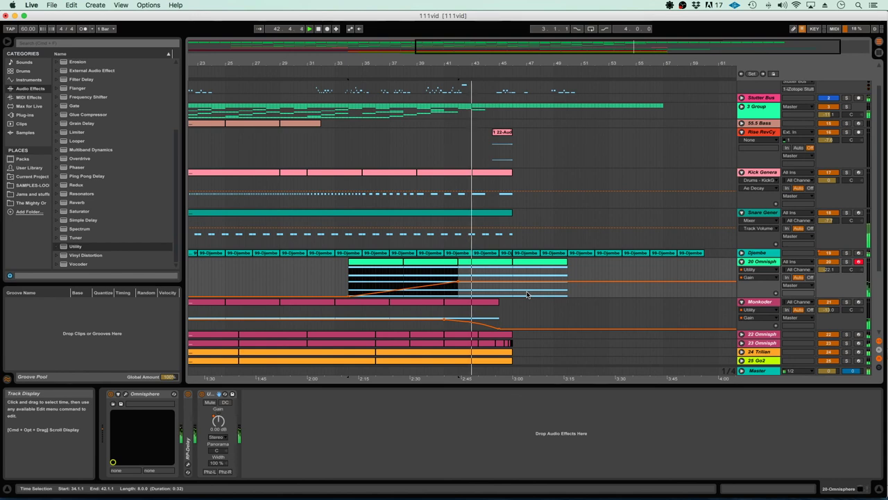
# Step: Duplicate the Omnisphere chord clip at bar 46 twice to extend the chord to bar 58
pyautogui.click(551, 263)
pyautogui.hscroll(1, 552, 265)
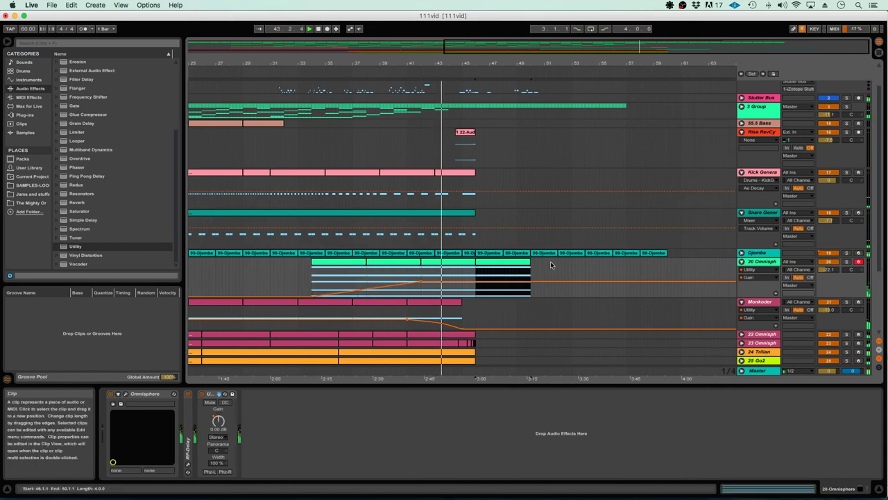
pyautogui.press('super+d')
pyautogui.press('super+d')
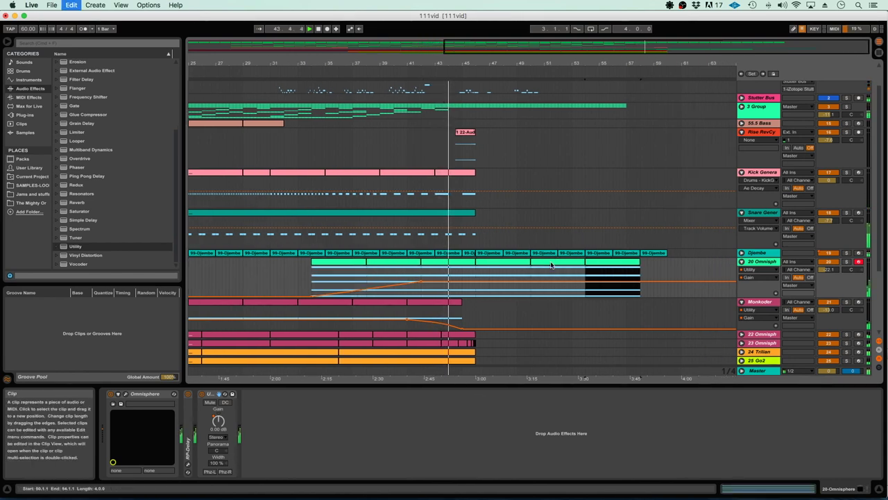
# Step: Collapse all tracks for an overview of the arrangement and place the insert marker at bar 60
pyautogui.scroll(2, 659, 266)
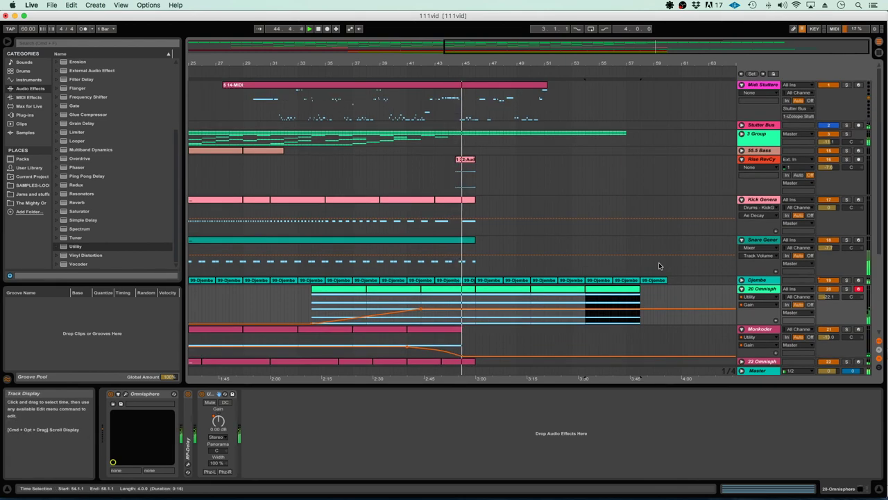
pyautogui.scroll(-5, 660, 266)
pyautogui.scroll(5, 659, 266)
pyautogui.press('-')
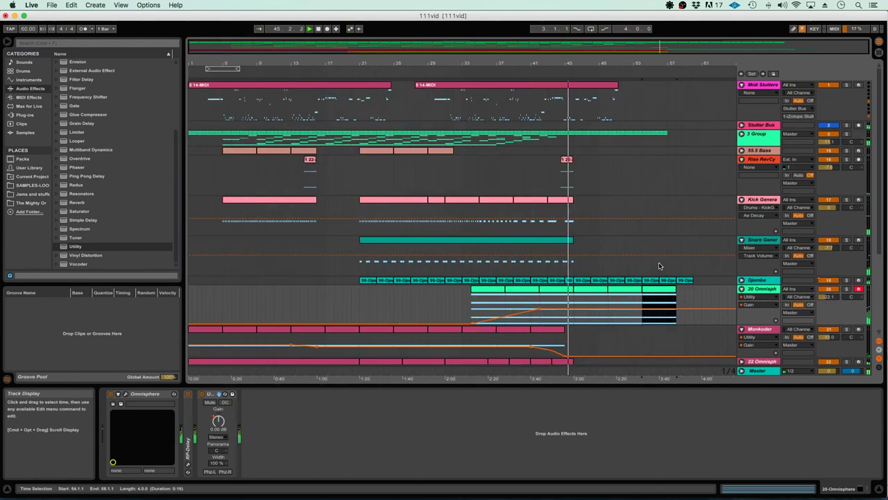
pyautogui.click(756, 241)
pyautogui.press('super+a')
pyautogui.click(741, 241)
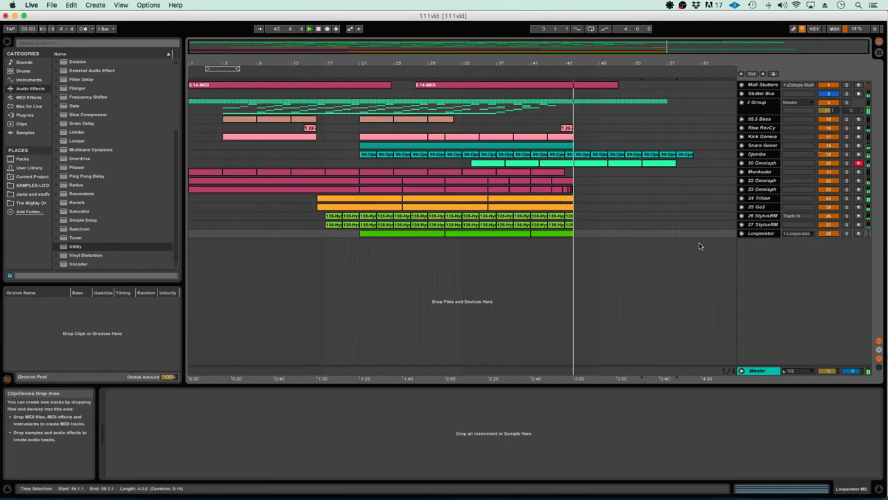
pyautogui.click(646, 238)
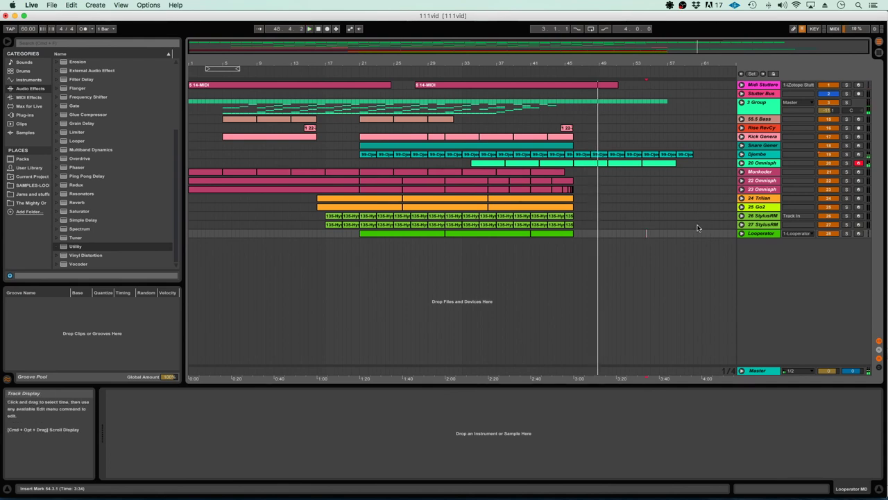
pyautogui.click(695, 262)
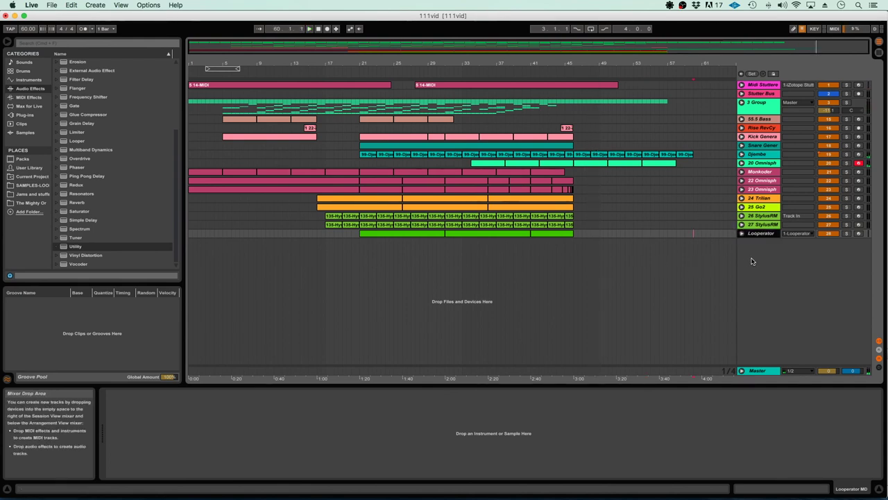